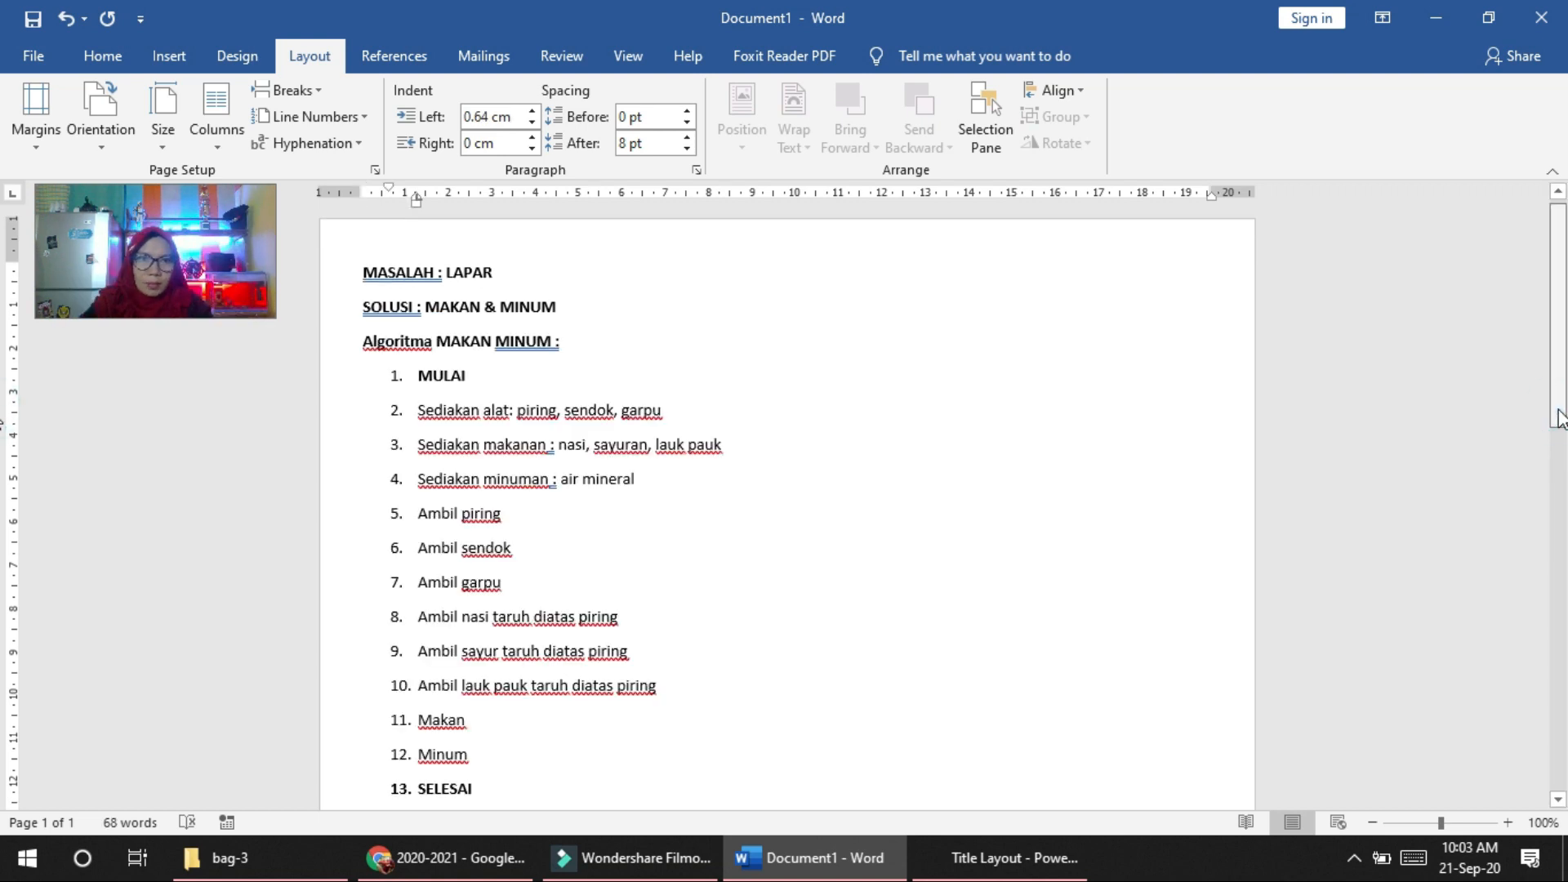
# Step: Review the MASALAH, SOLUSI and Algoritma heading lines above the numbered list
pyautogui.moveTo(1559, 411); pyautogui.dragTo(1559, 418)
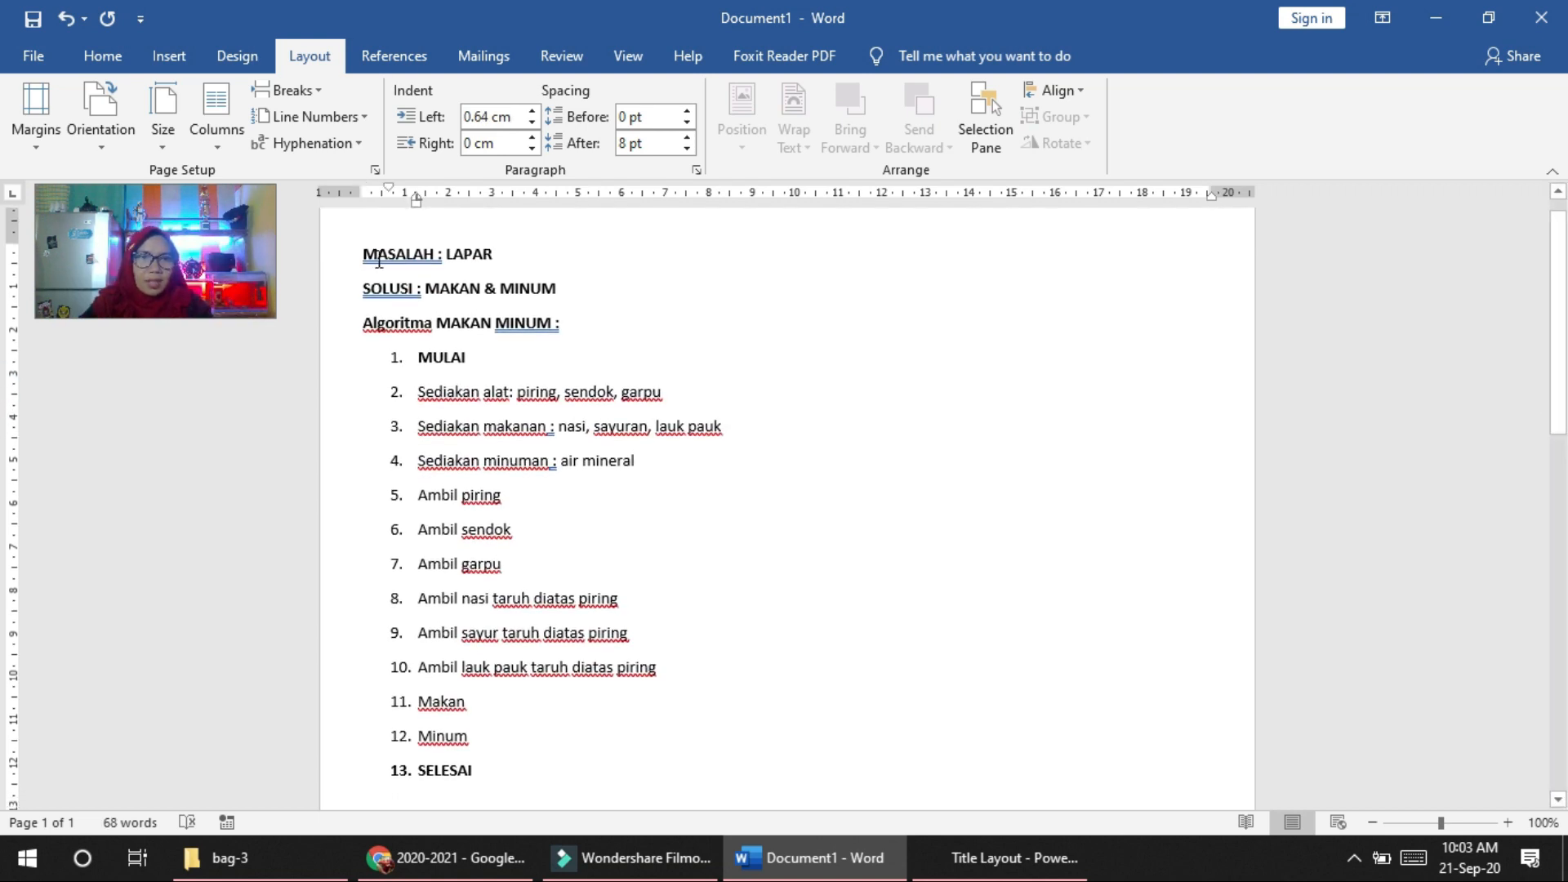
pyautogui.moveTo(361, 255); pyautogui.dragTo(512, 257)
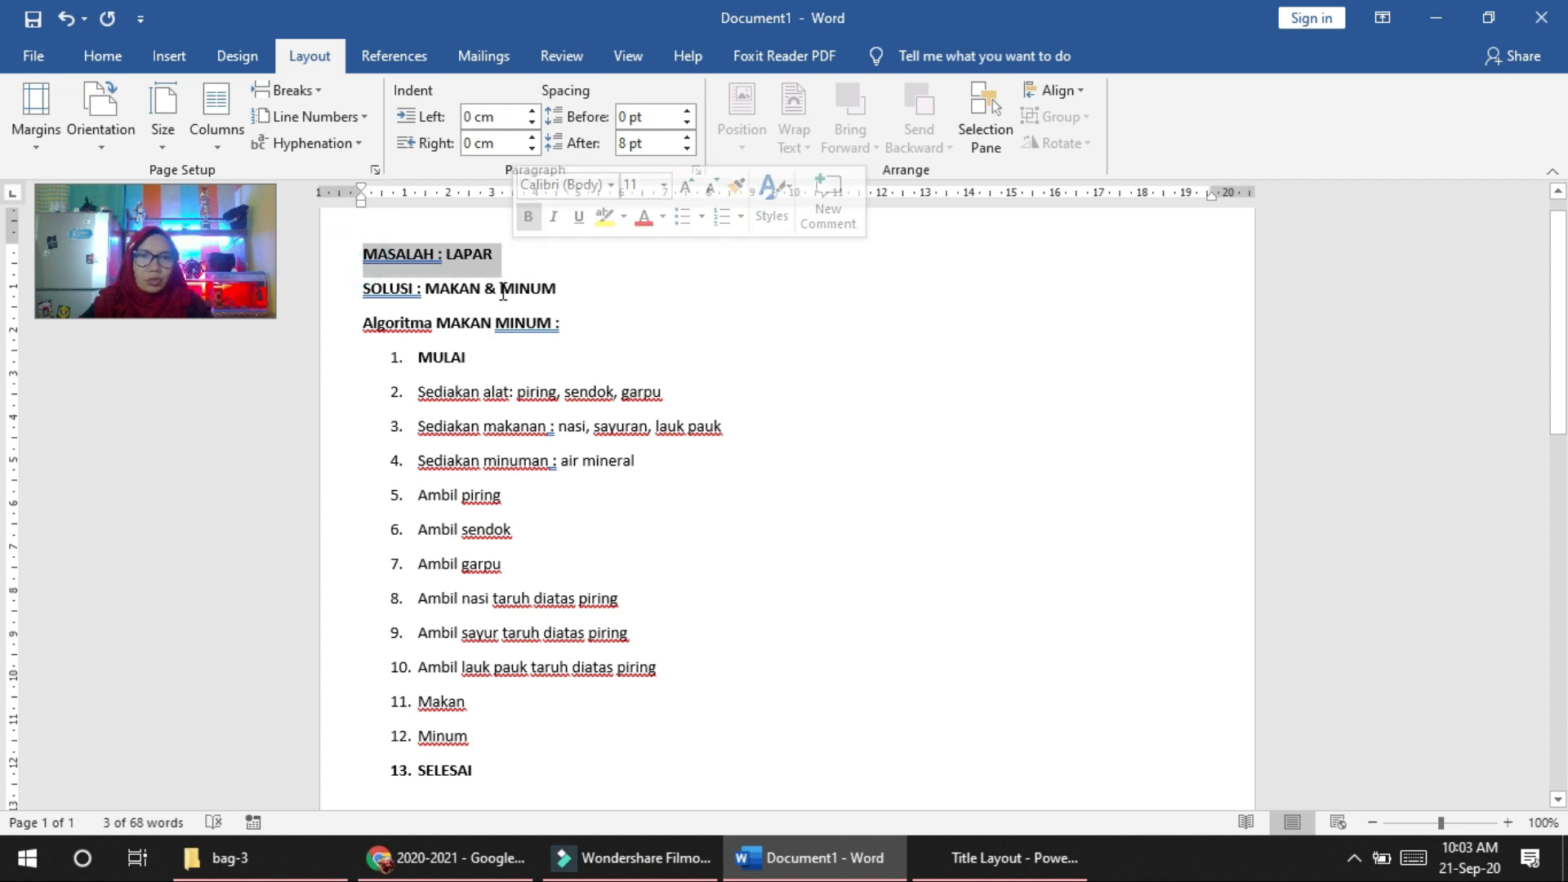
pyautogui.click(501, 291)
pyautogui.click(361, 292)
pyautogui.moveTo(361, 292); pyautogui.dragTo(569, 294)
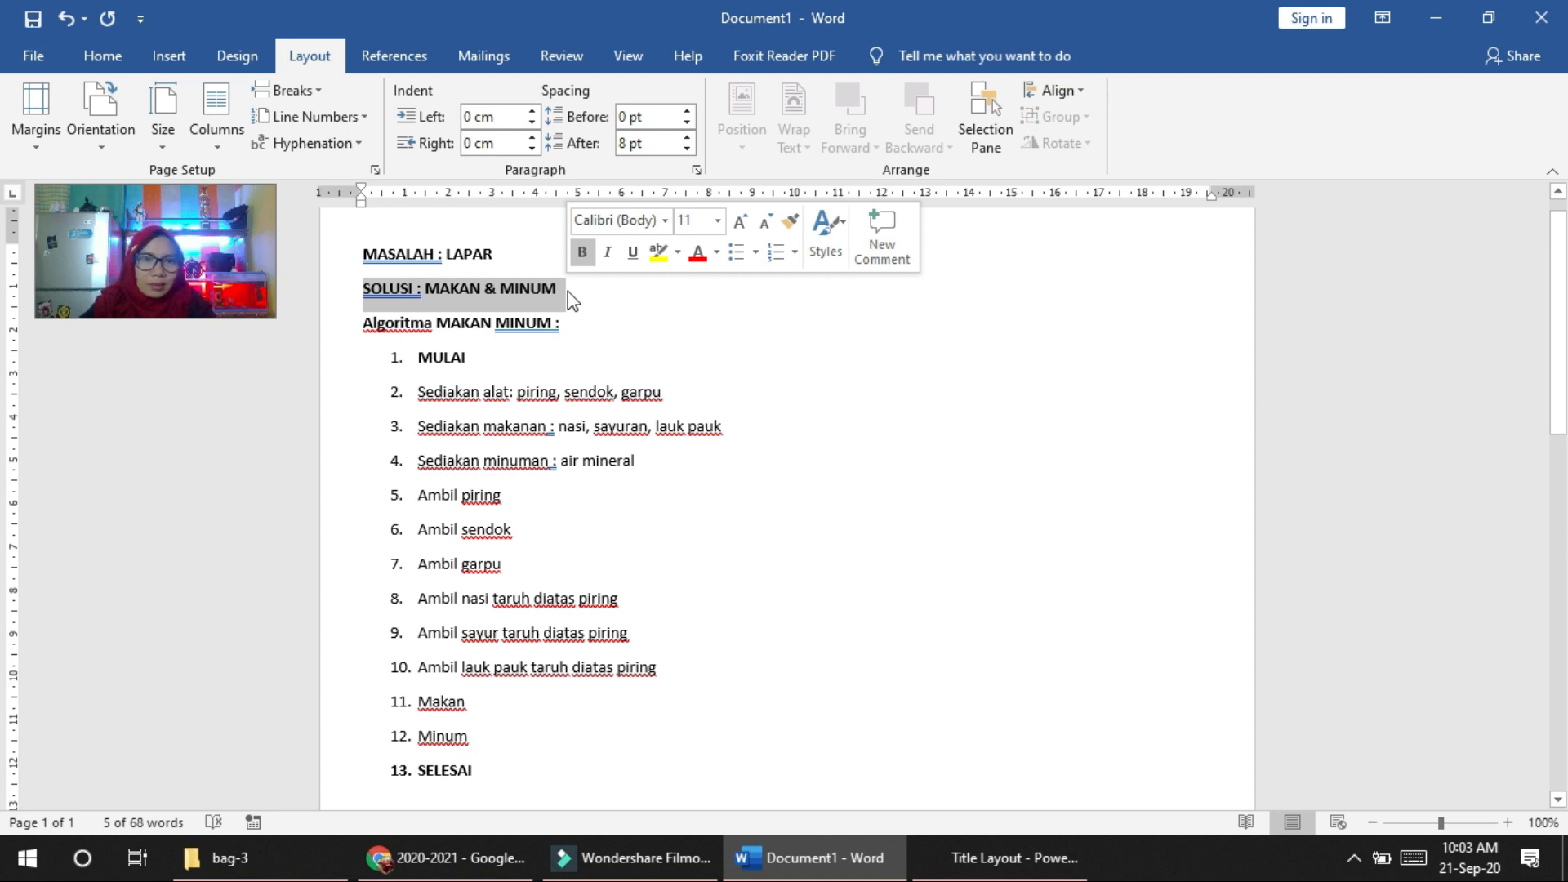
pyautogui.click(541, 292)
pyautogui.moveTo(362, 327); pyautogui.dragTo(594, 327)
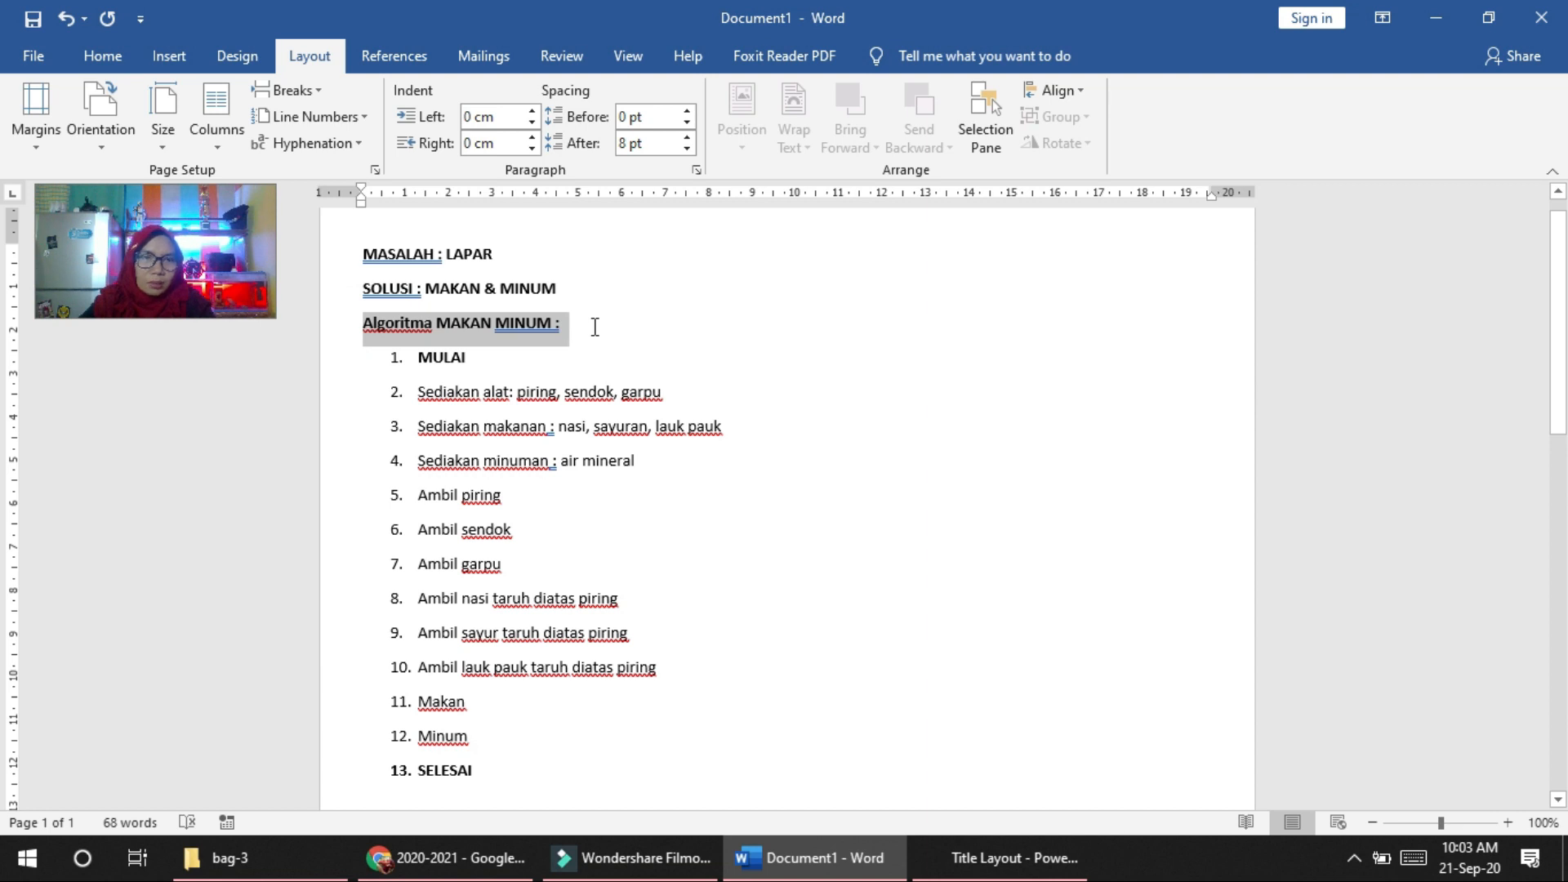
# Step: Insert "&" between MAKAN and MINUM in the Algoritma heading line
pyautogui.click(494, 324)
pyautogui.write('&')
pyautogui.click(618, 426)
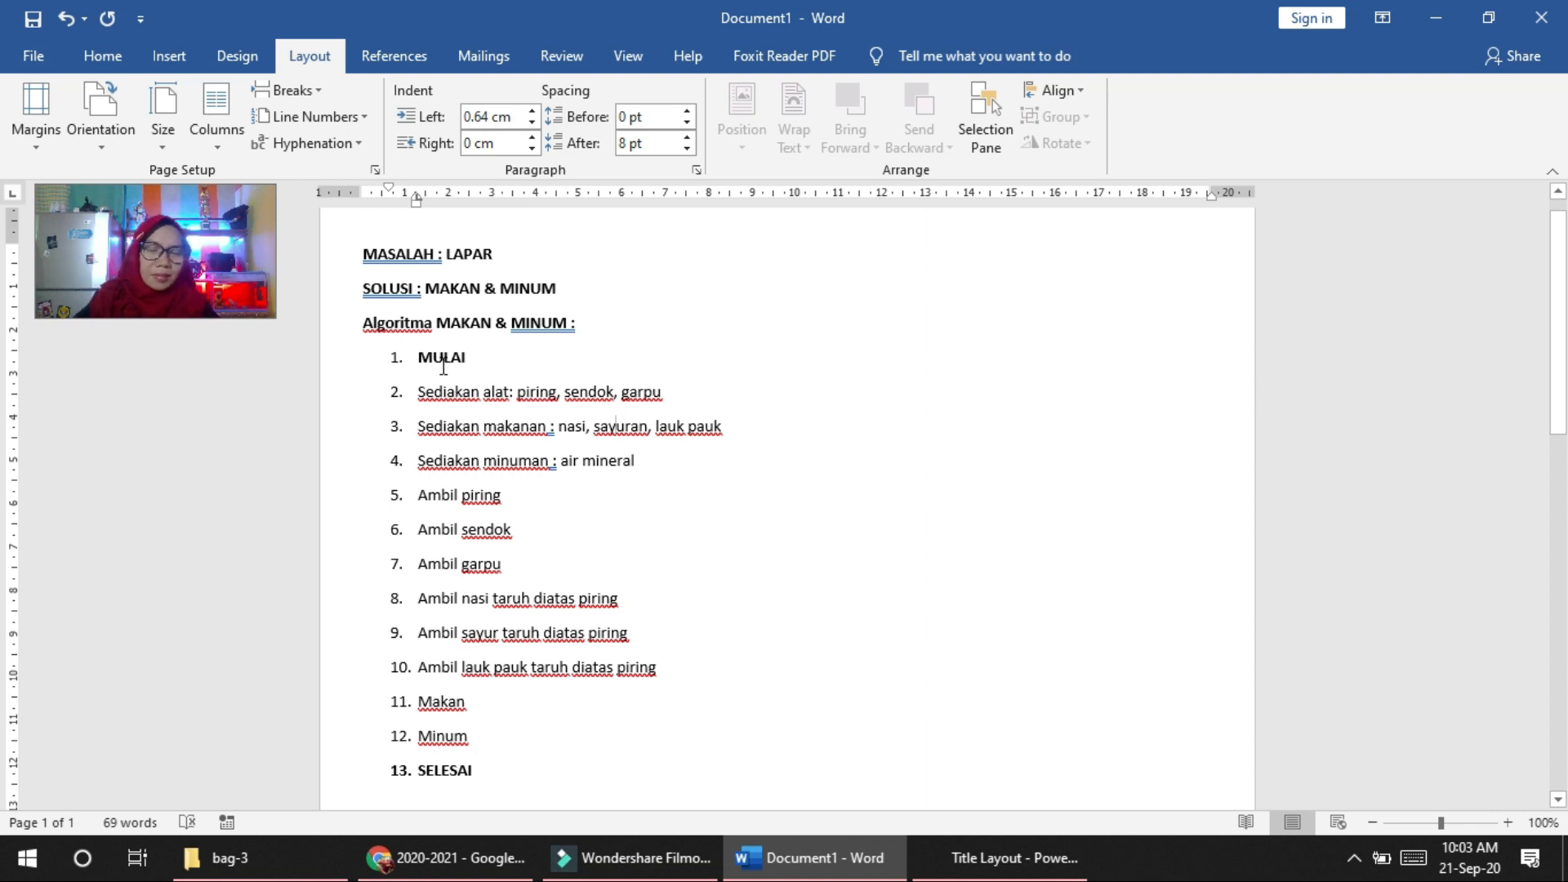
pyautogui.click(375, 352)
pyautogui.click(390, 763)
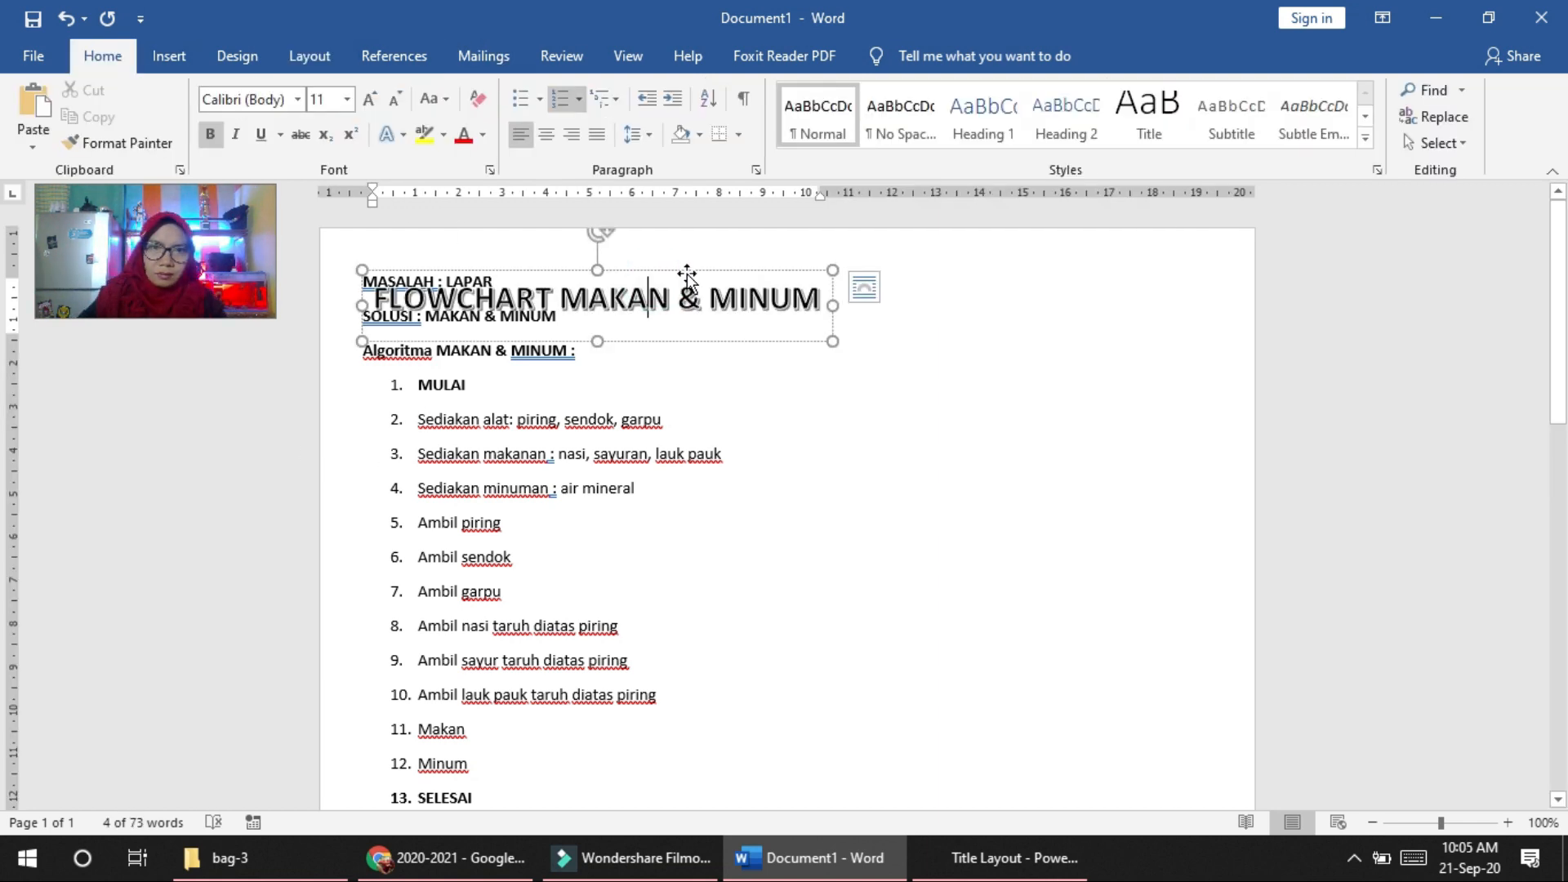
# Step: Move the "FLOWCHART MAKAN & MINUM" WordArt title to the page's upper-right area, clear of the heading text
pyautogui.moveTo(683, 269); pyautogui.dragTo(1058, 248)
pyautogui.scroll(-3, 1123, 478)
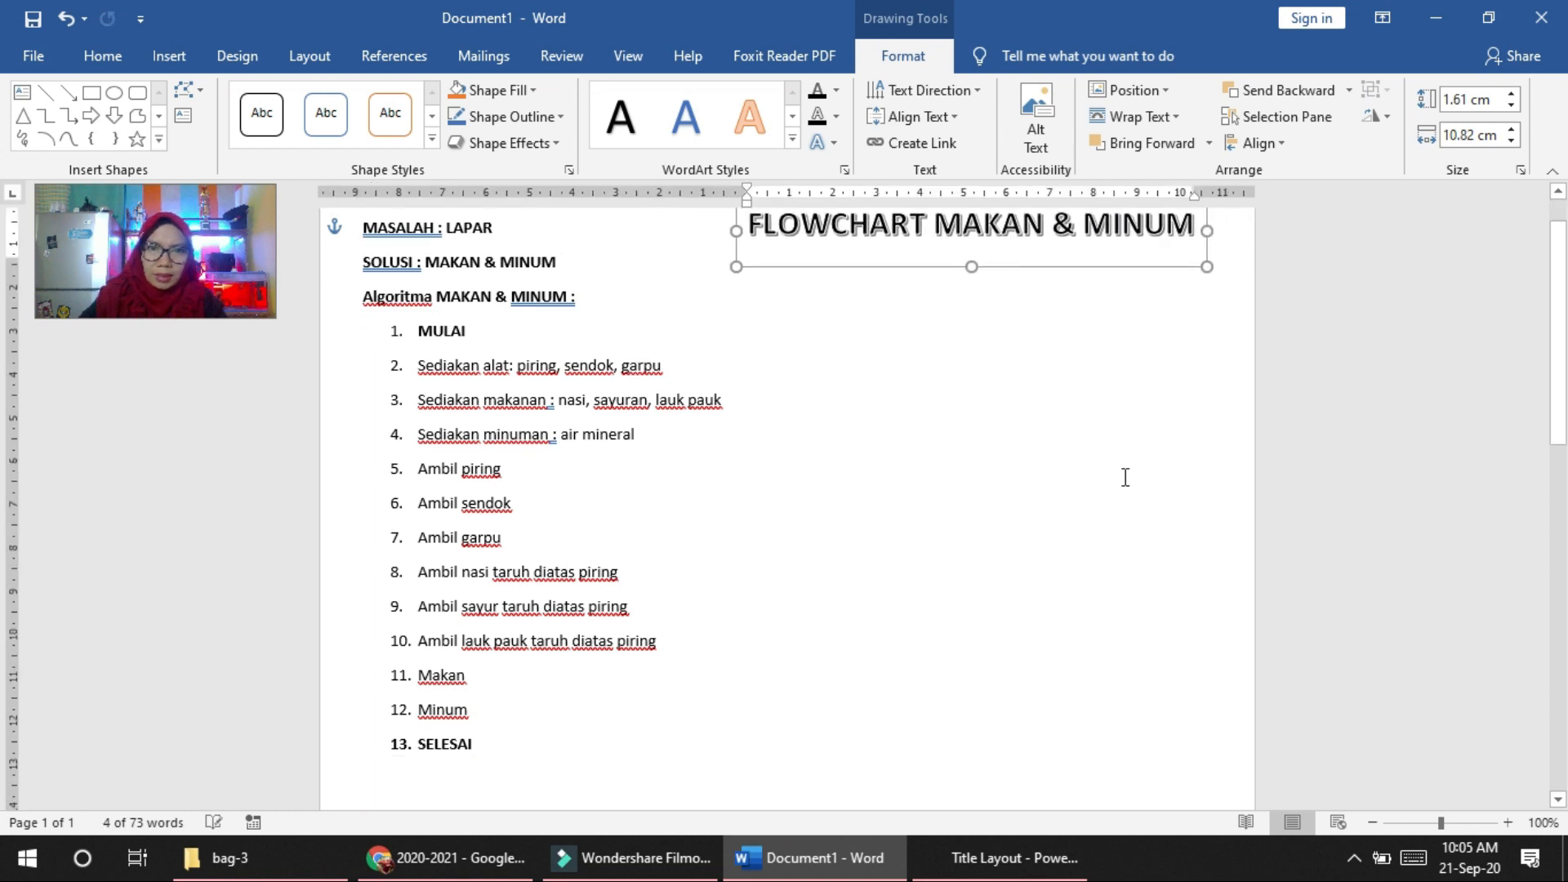
pyautogui.click(910, 531)
pyautogui.scroll(3, 1348, 467)
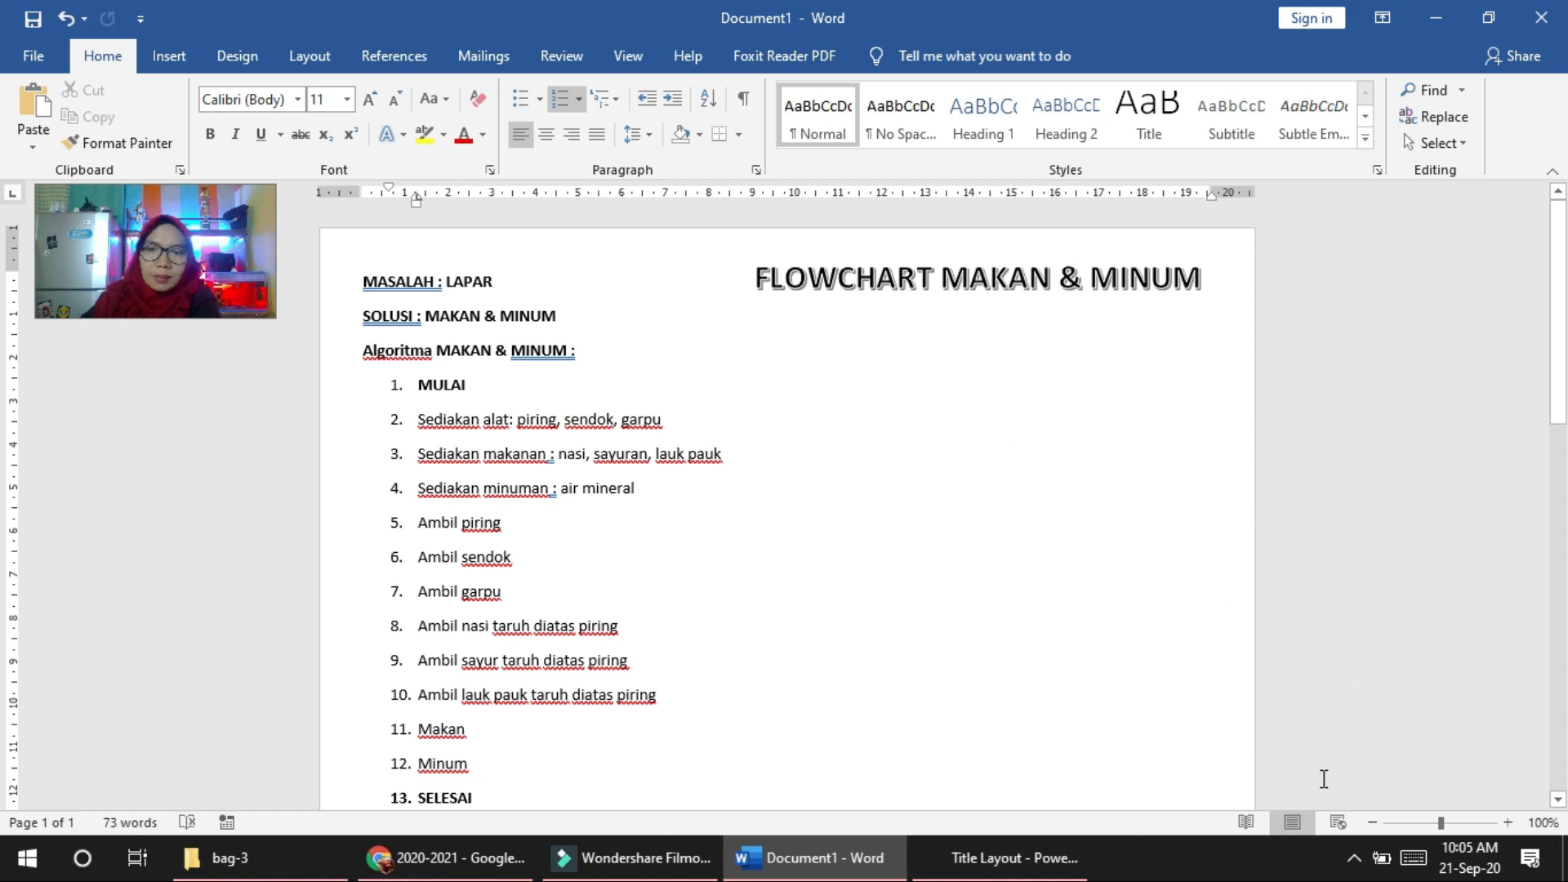
pyautogui.click(1130, 442)
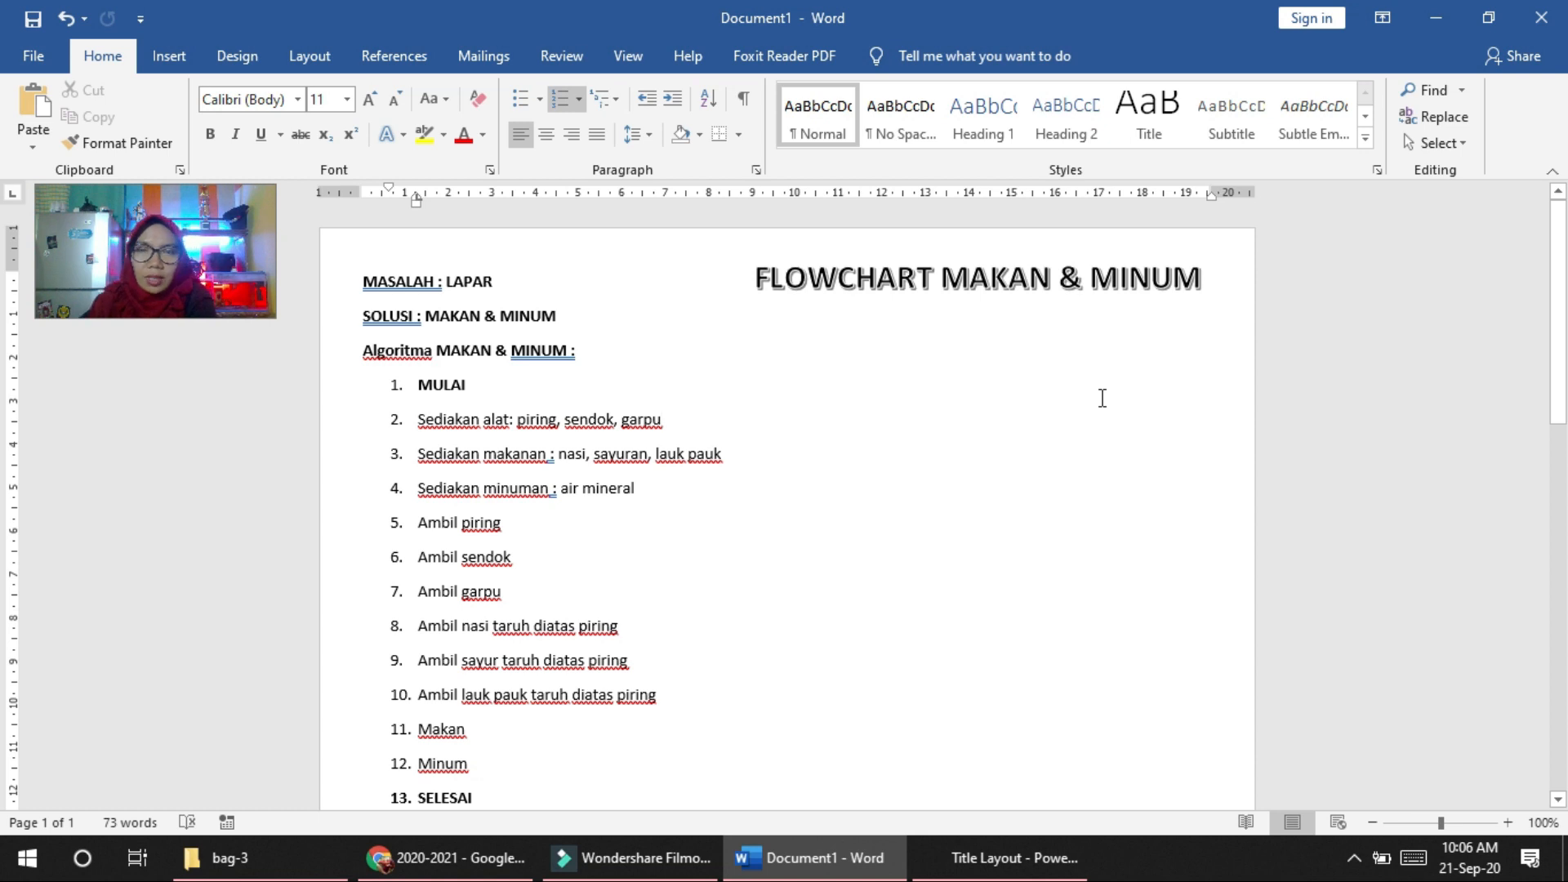
pyautogui.click(966, 494)
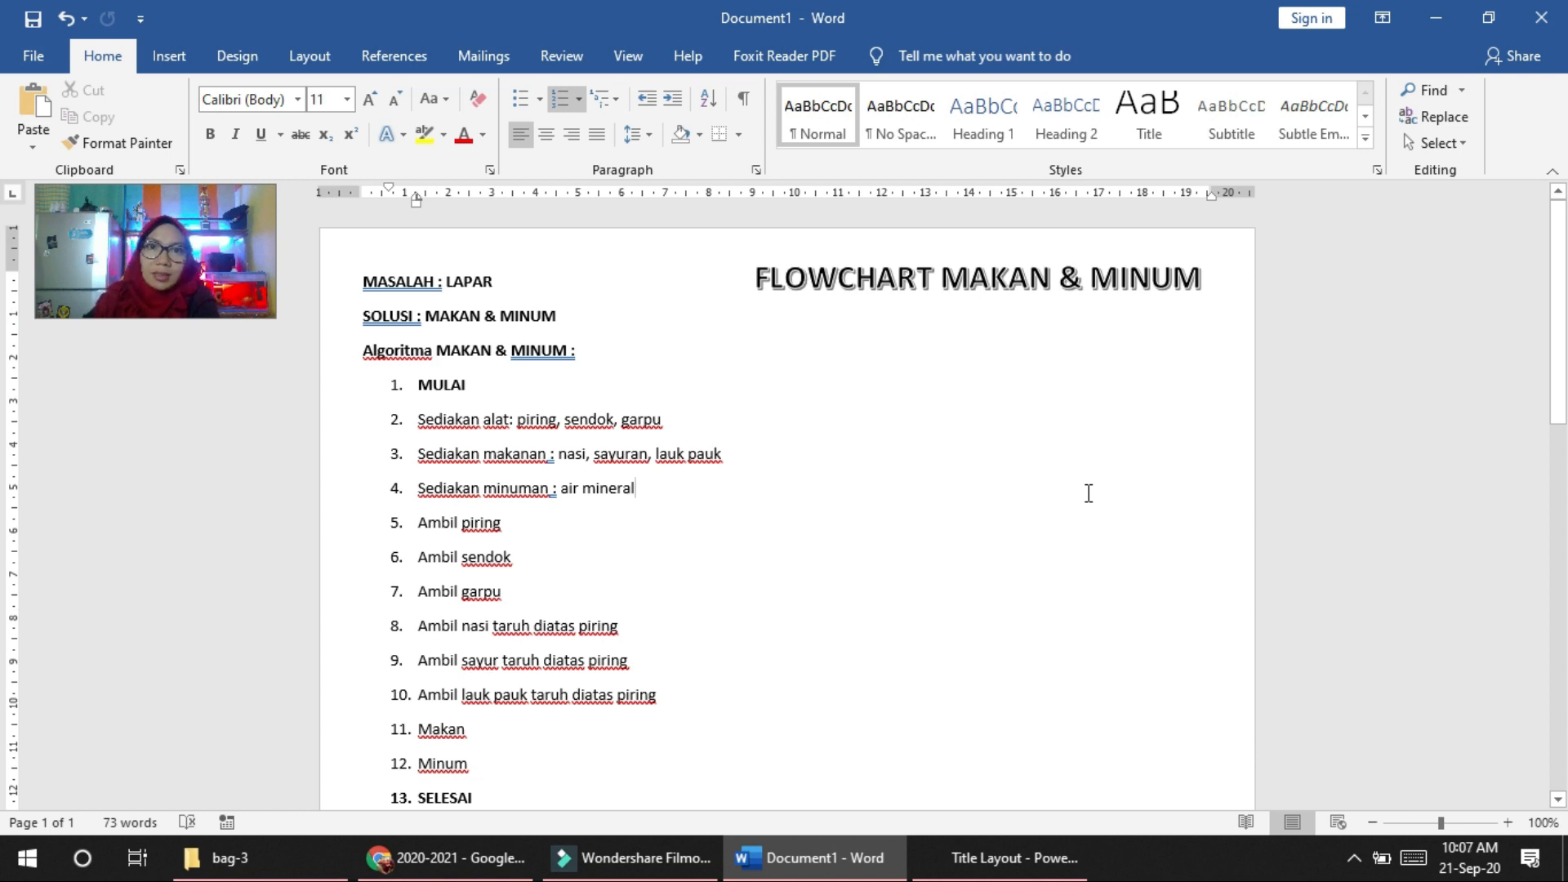
pyautogui.click(1048, 441)
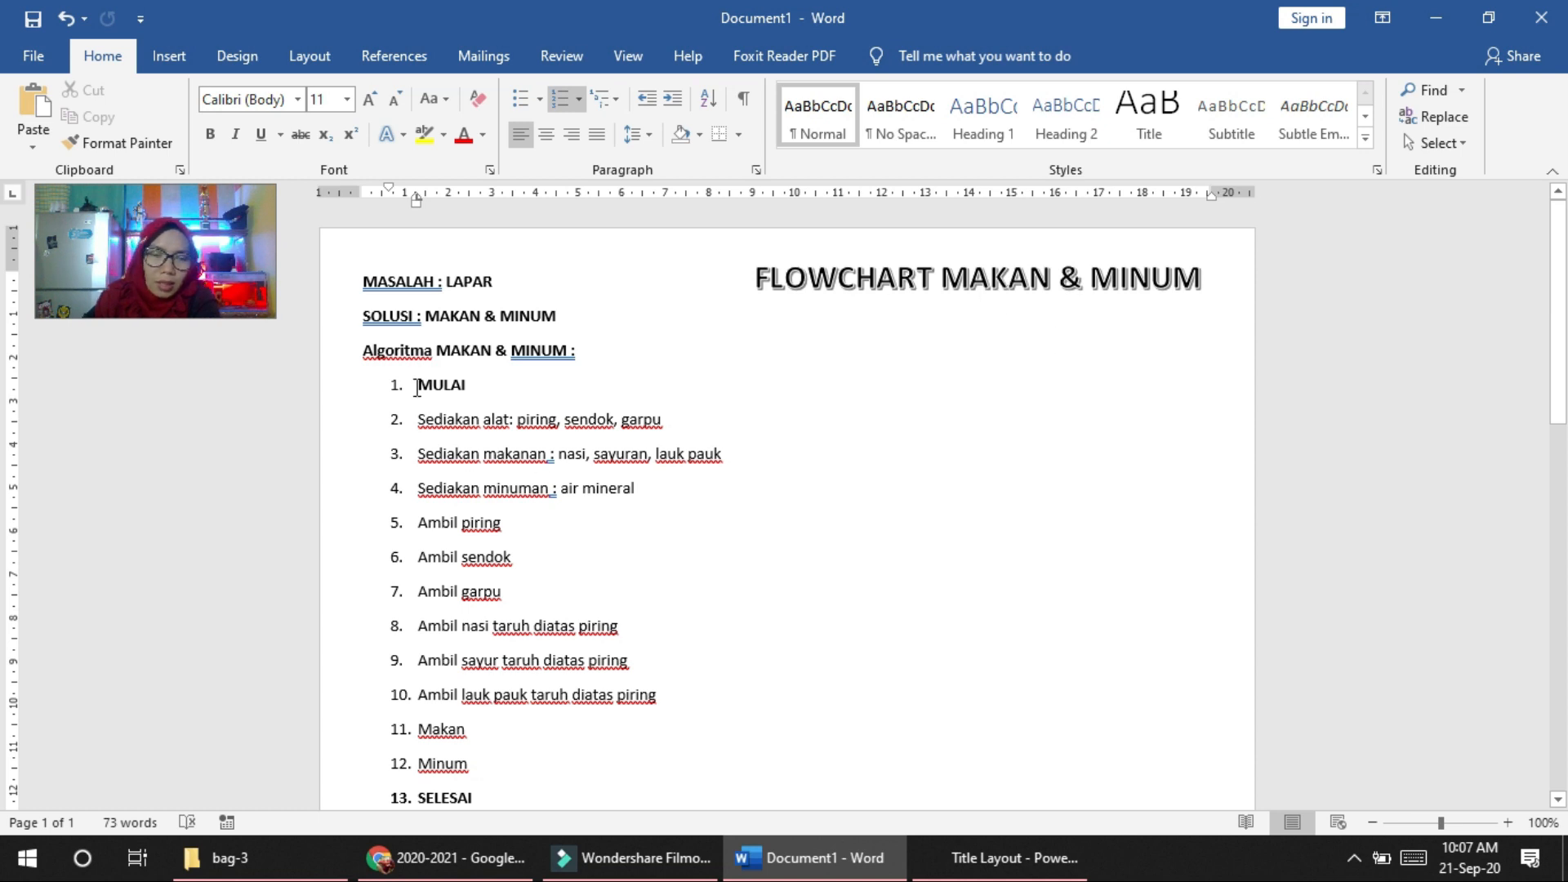
pyautogui.moveTo(420, 382); pyautogui.dragTo(542, 776)
pyautogui.click(1015, 594)
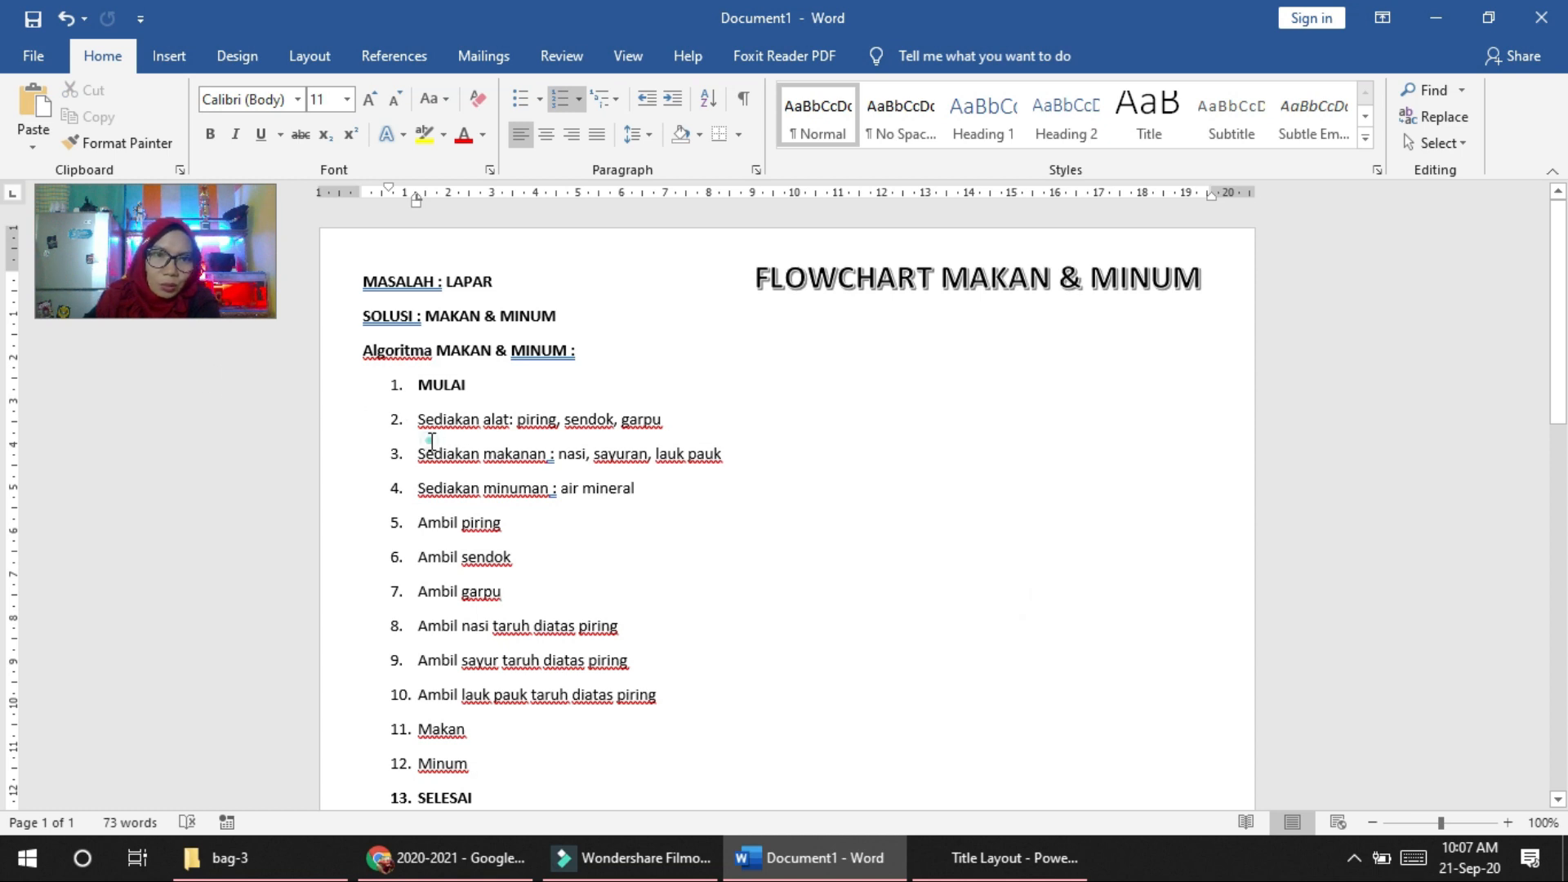
pyautogui.click(1090, 434)
pyautogui.click(1050, 614)
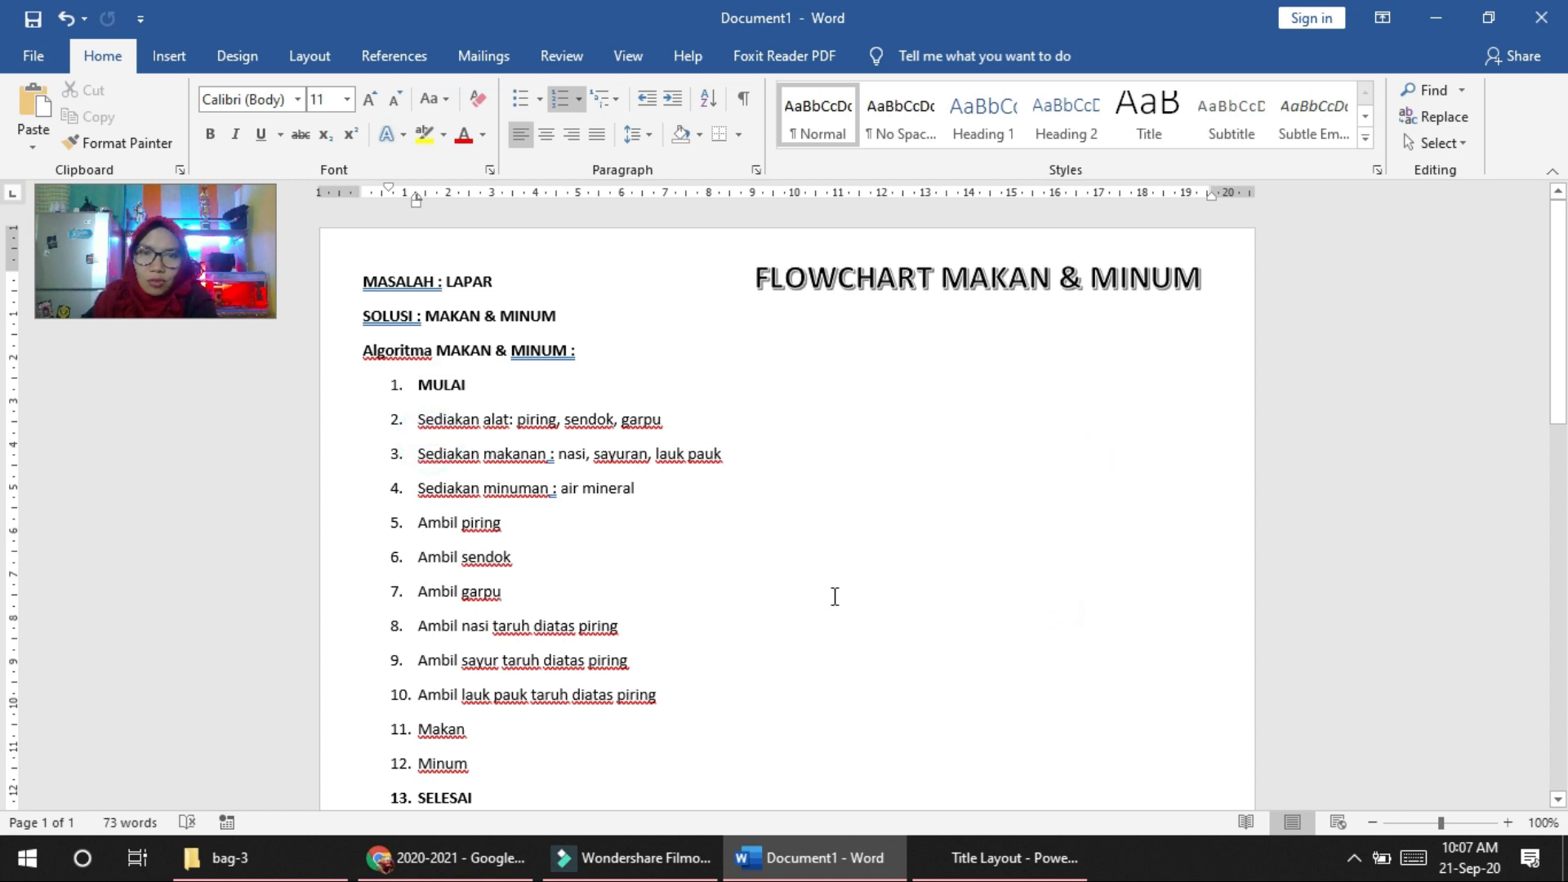
pyautogui.click(579, 660)
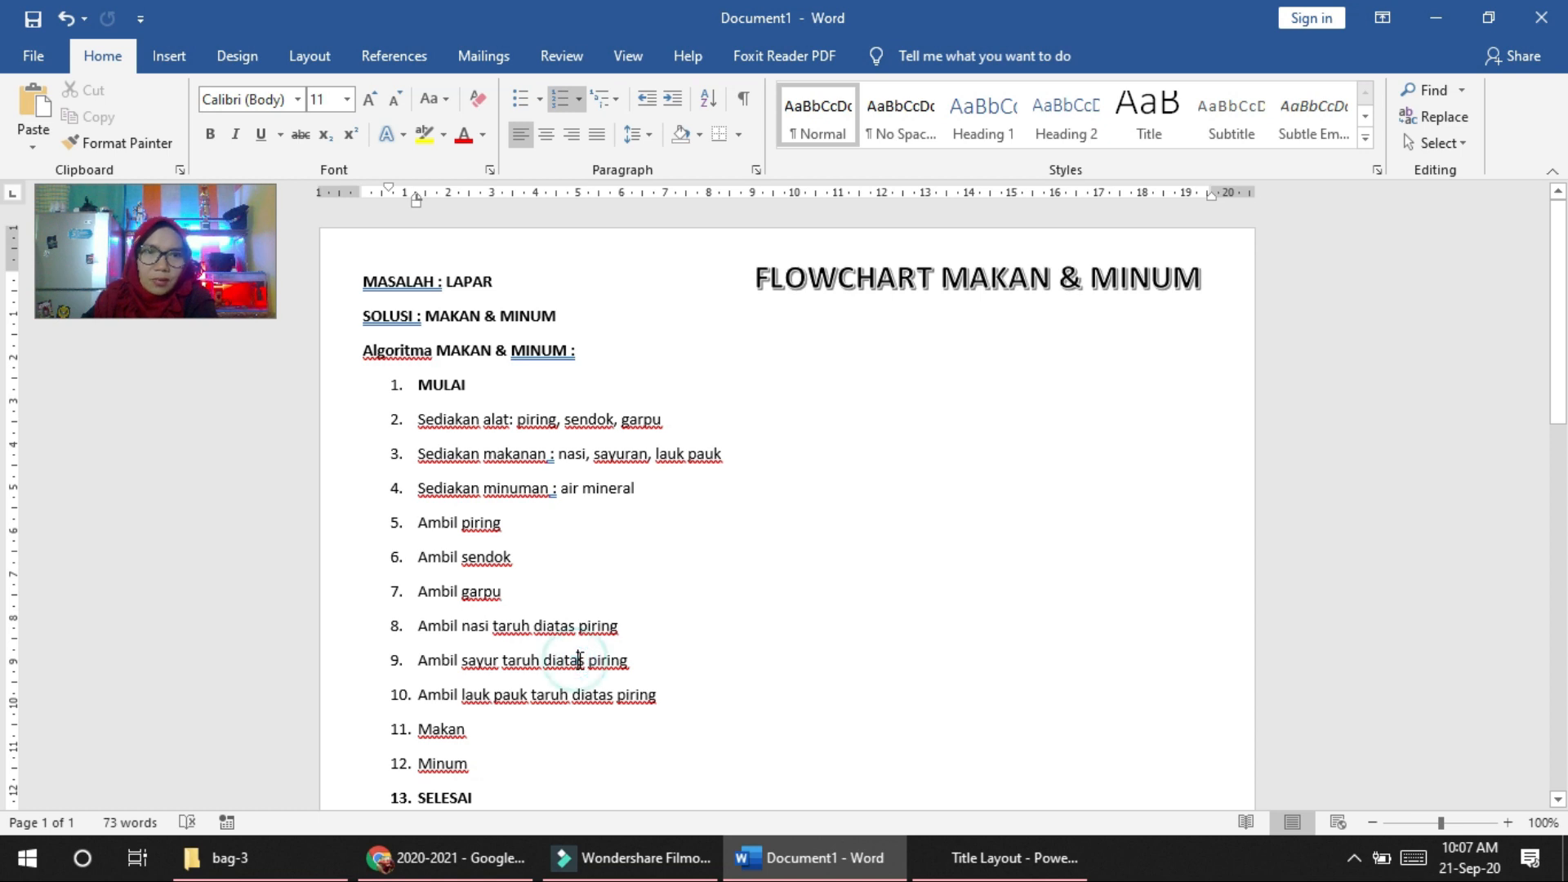
pyautogui.click(169, 56)
pyautogui.click(341, 91)
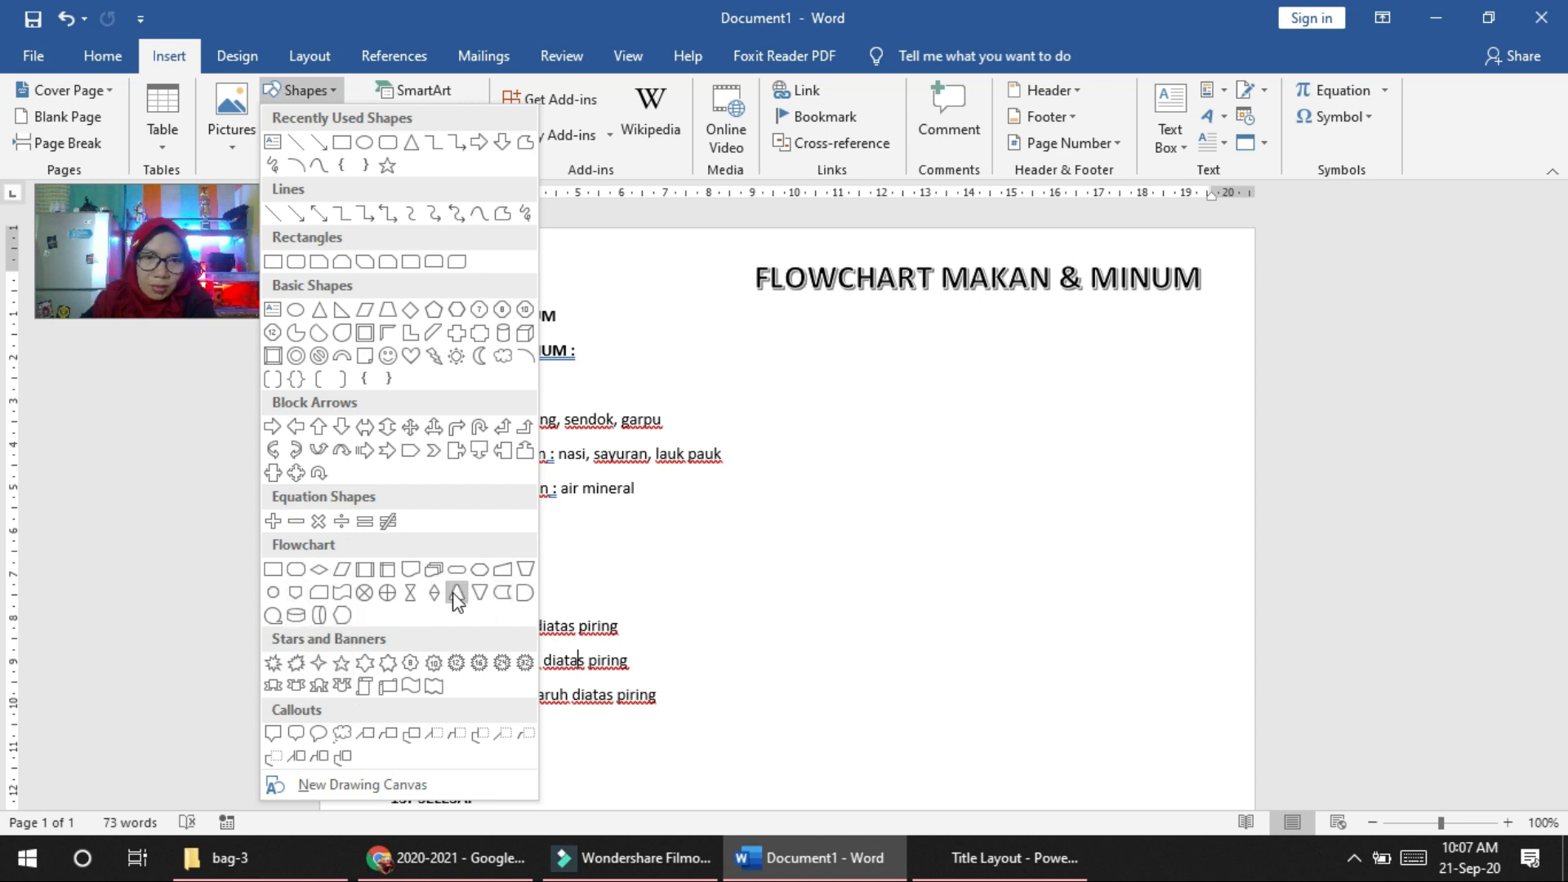
pyautogui.click(1084, 482)
pyautogui.click(455, 384)
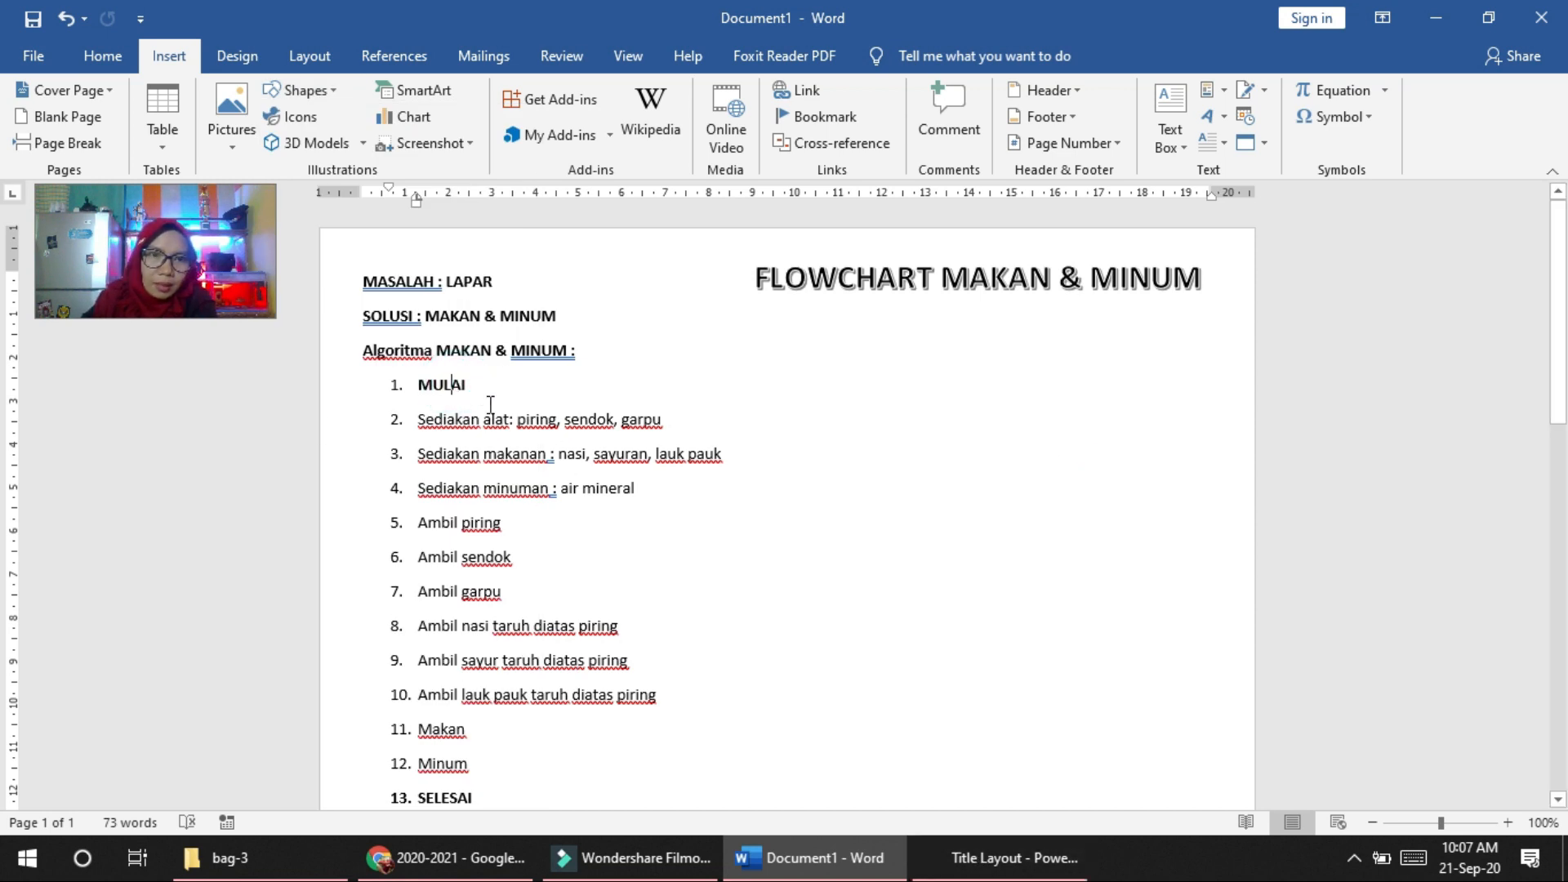
# Step: Switch to the PowerPoint presentation and examine the Terminator Symbol and its description on slide 6
pyautogui.click(1062, 858)
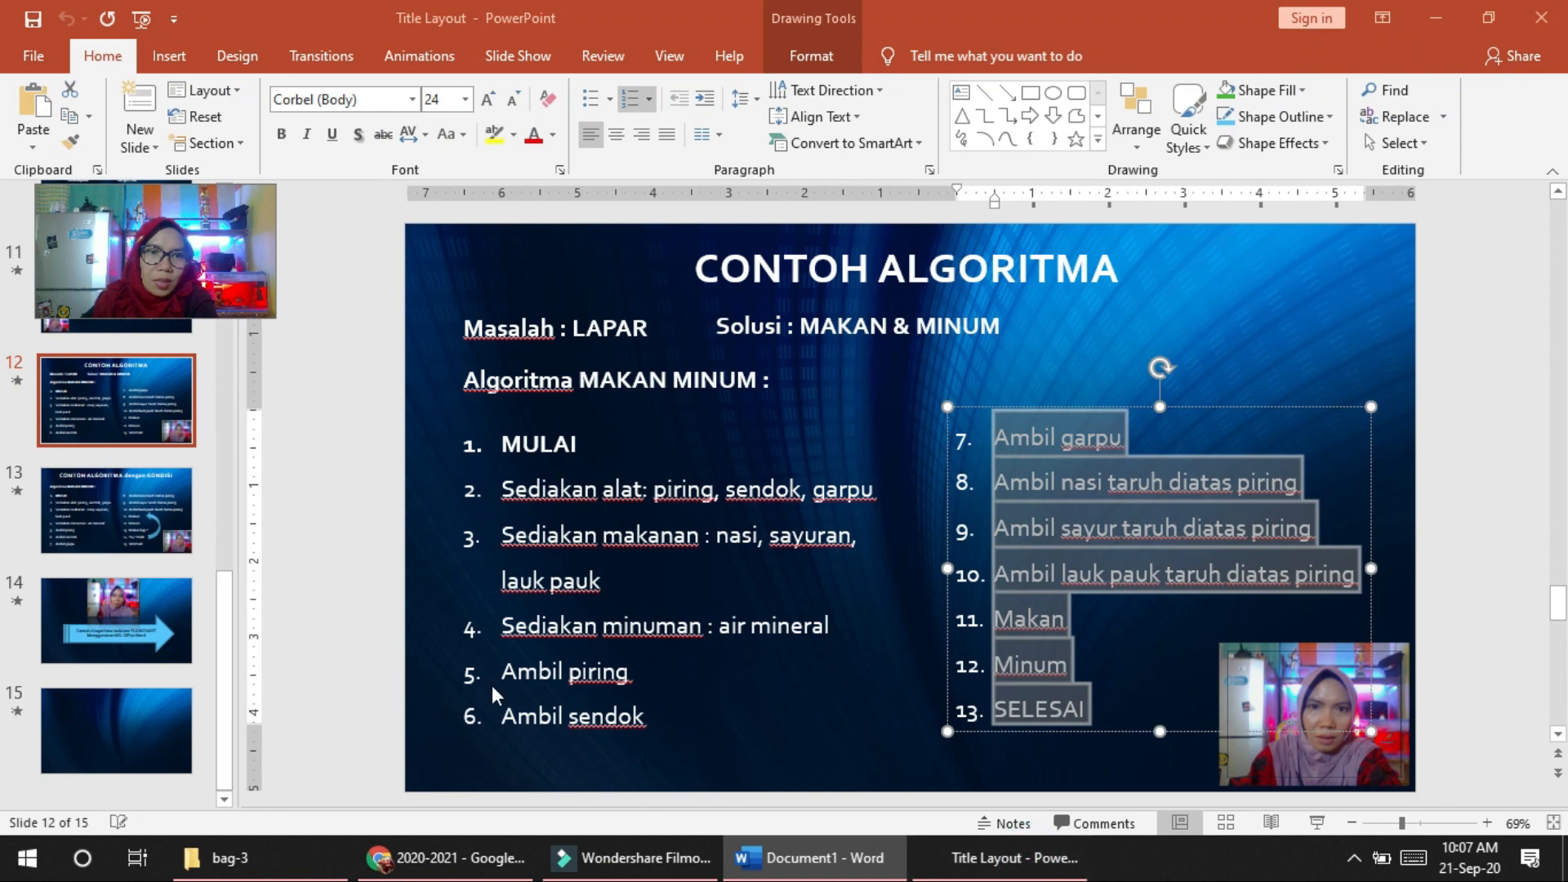
pyautogui.scroll(5, 131, 533)
pyautogui.scroll(2, 133, 533)
pyautogui.click(145, 523)
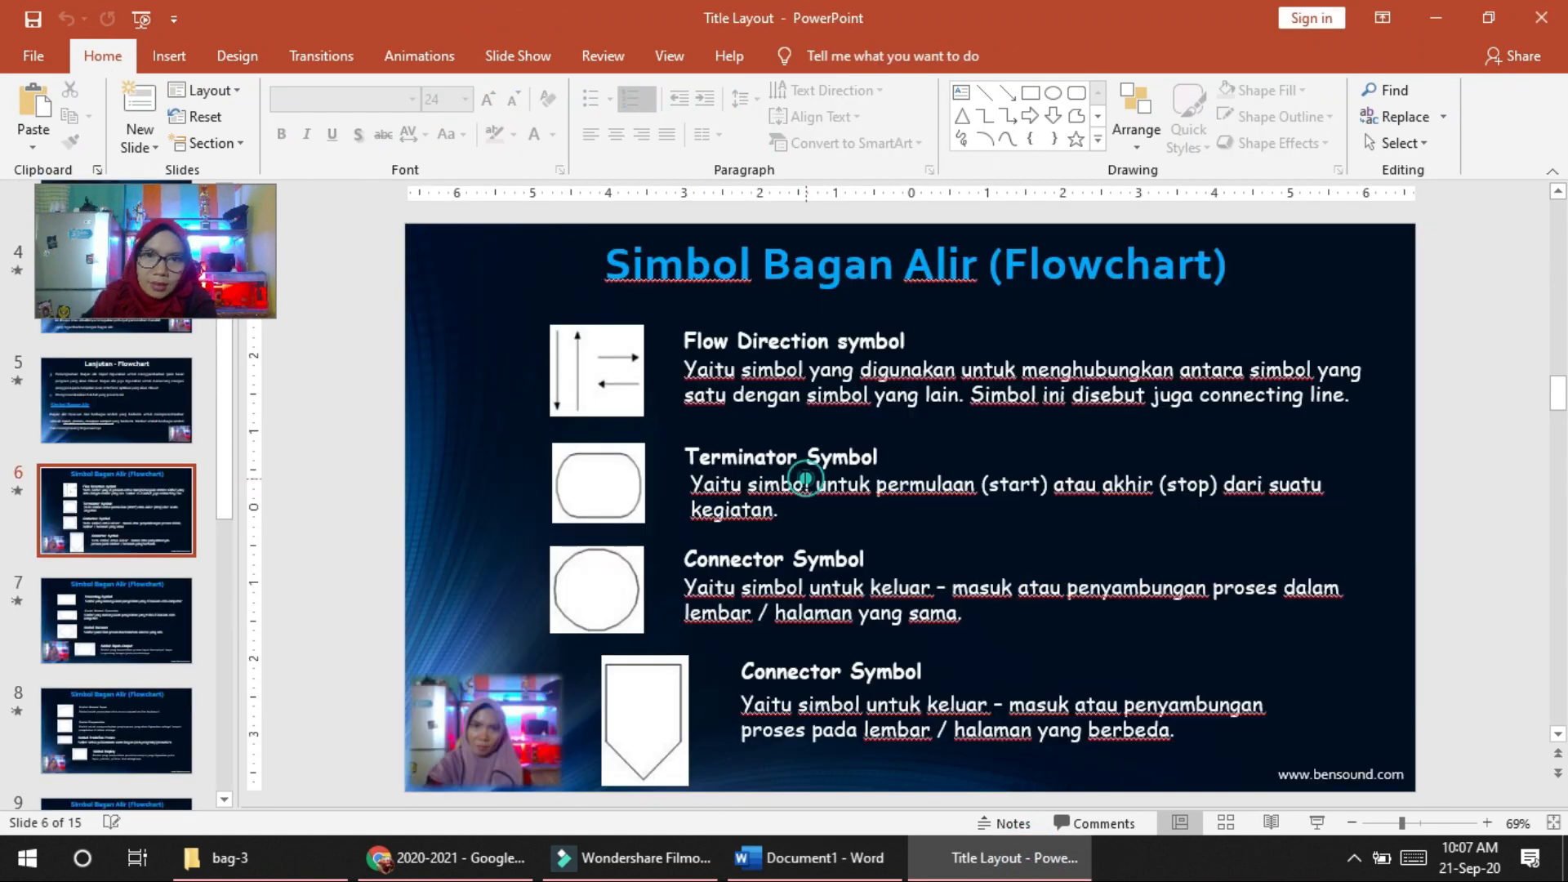
pyautogui.click(804, 479)
pyautogui.click(694, 454)
pyautogui.click(1076, 507)
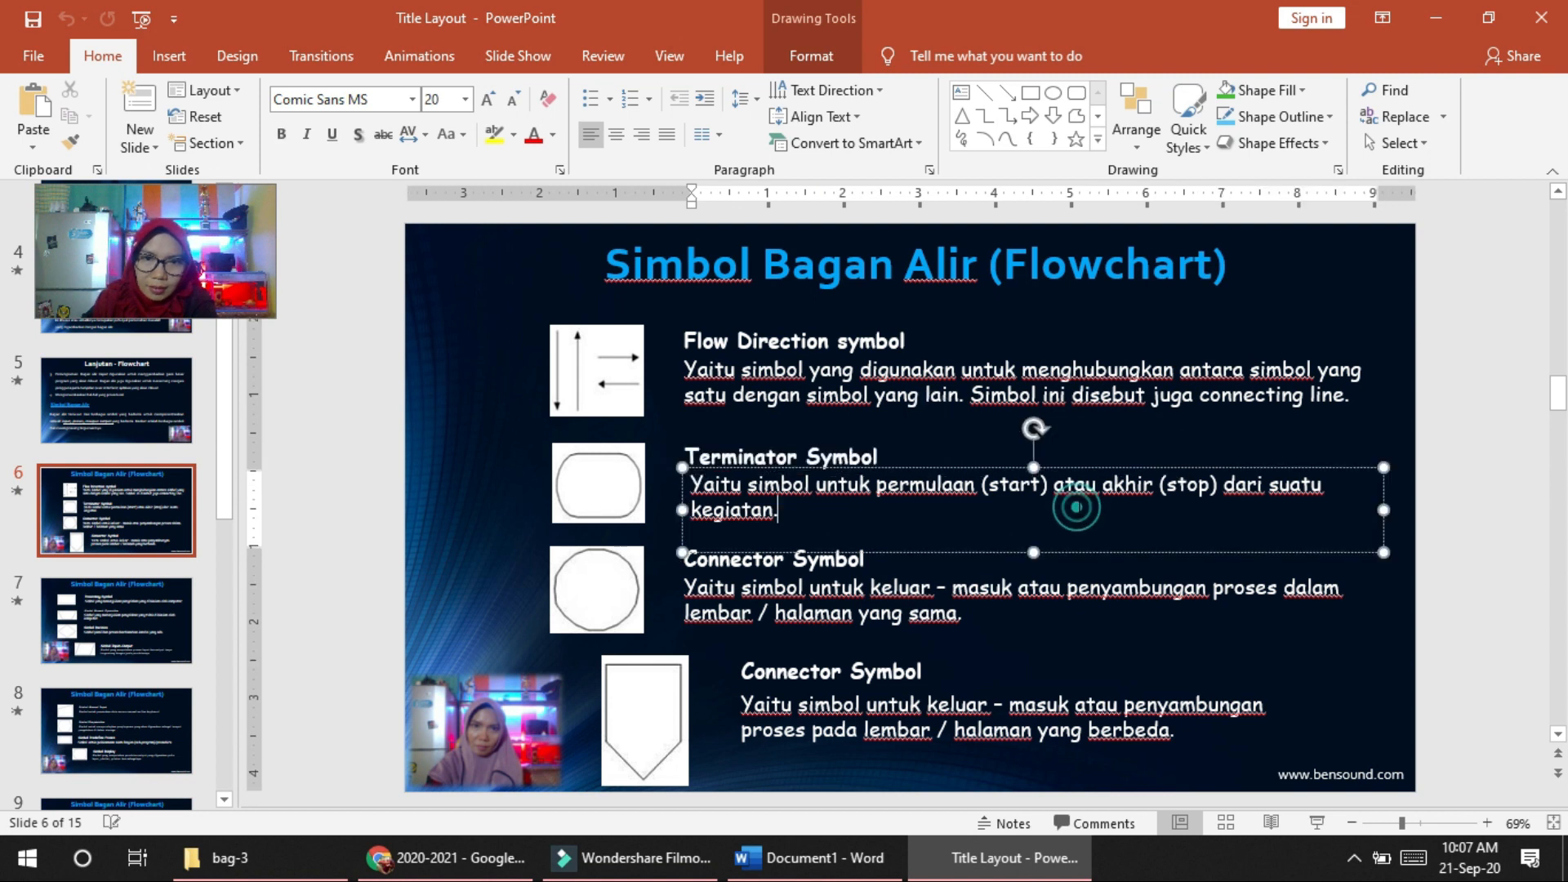
pyautogui.click(1095, 616)
pyautogui.click(850, 487)
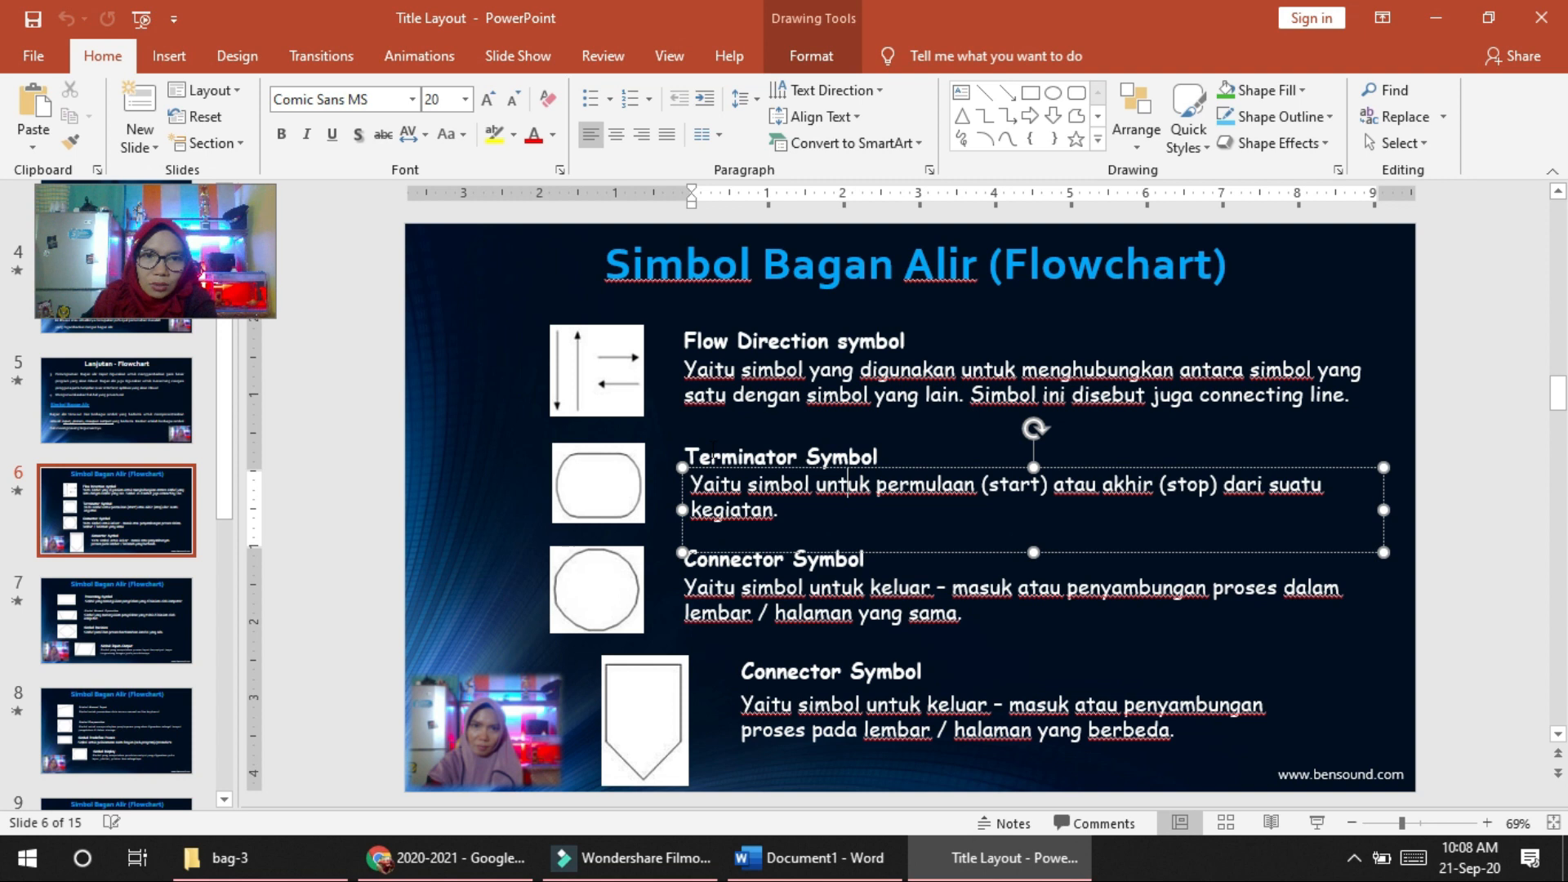
pyautogui.click(712, 455)
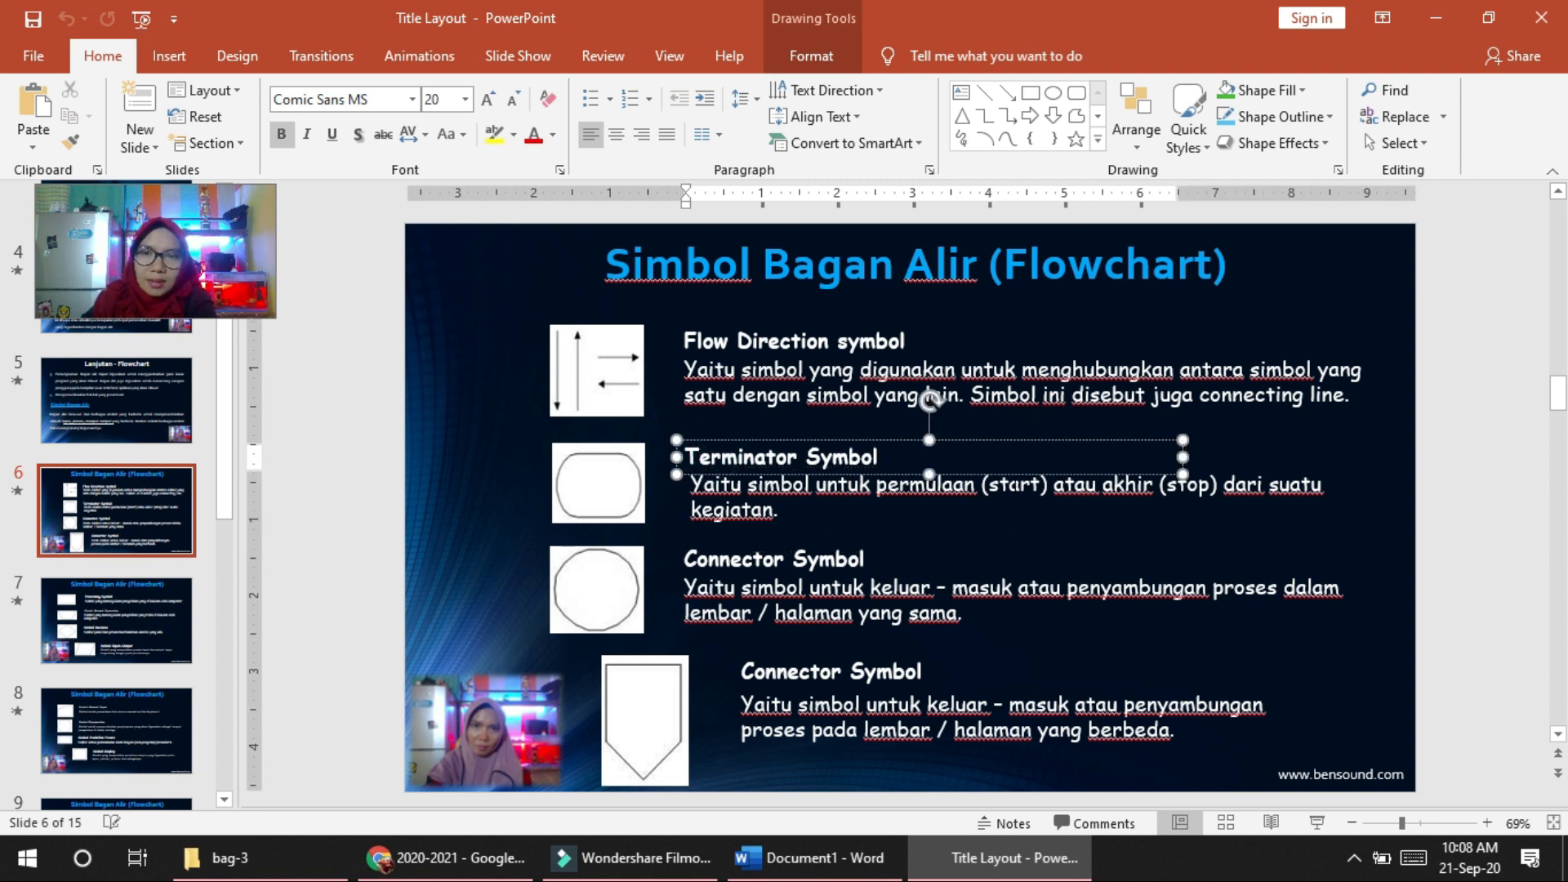
pyautogui.click(1199, 486)
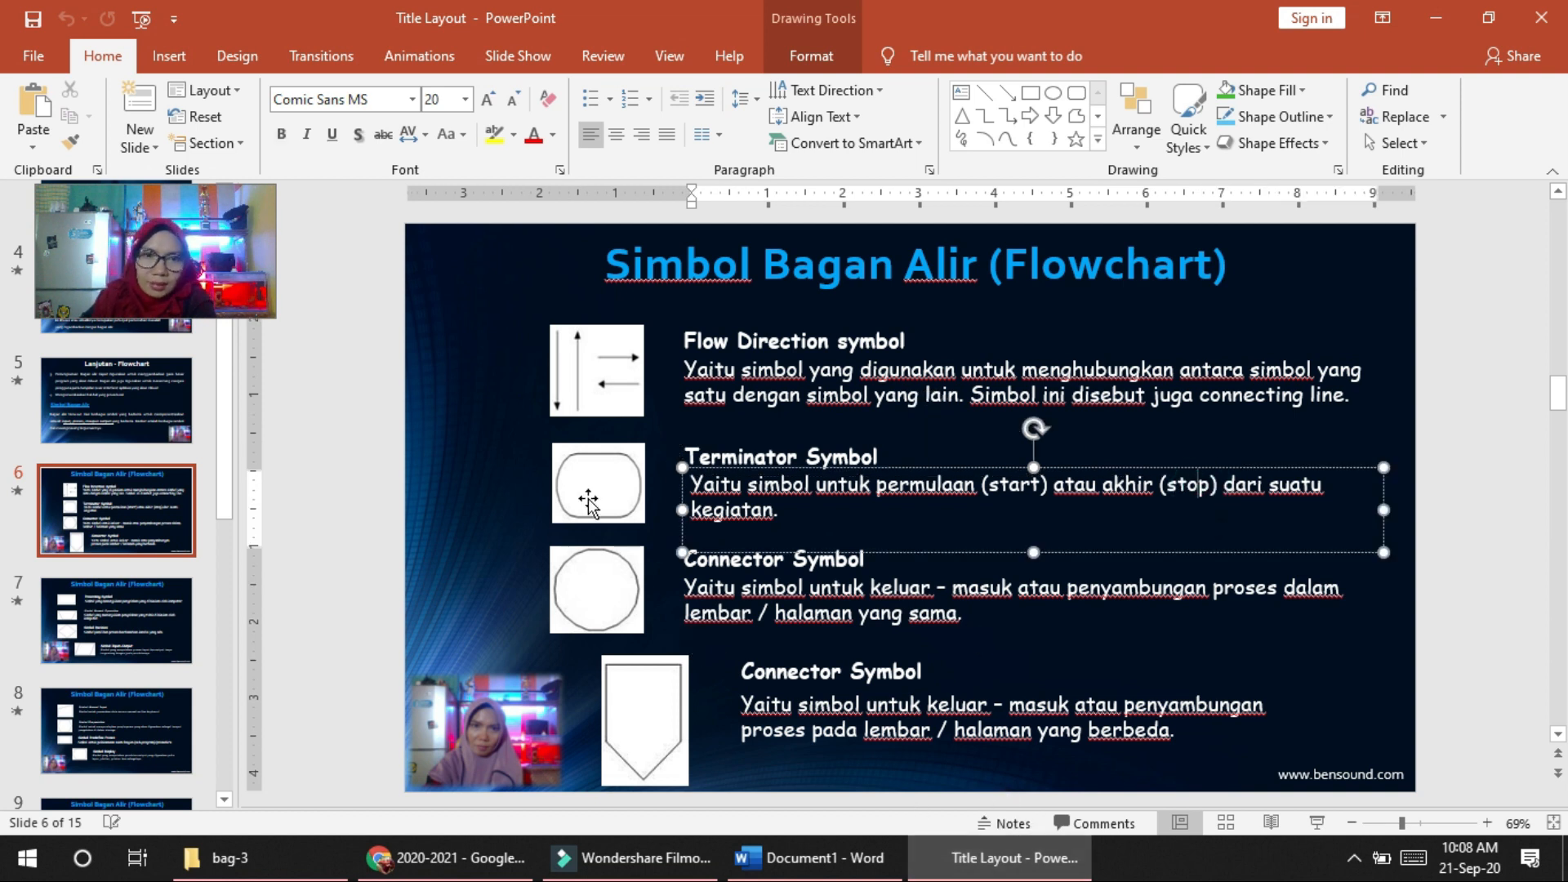
# Step: Switch back to the Word document and draw a flowchart terminator shape about 3.9 cm wide and 1.3 cm high below the WordArt title
pyautogui.click(854, 870)
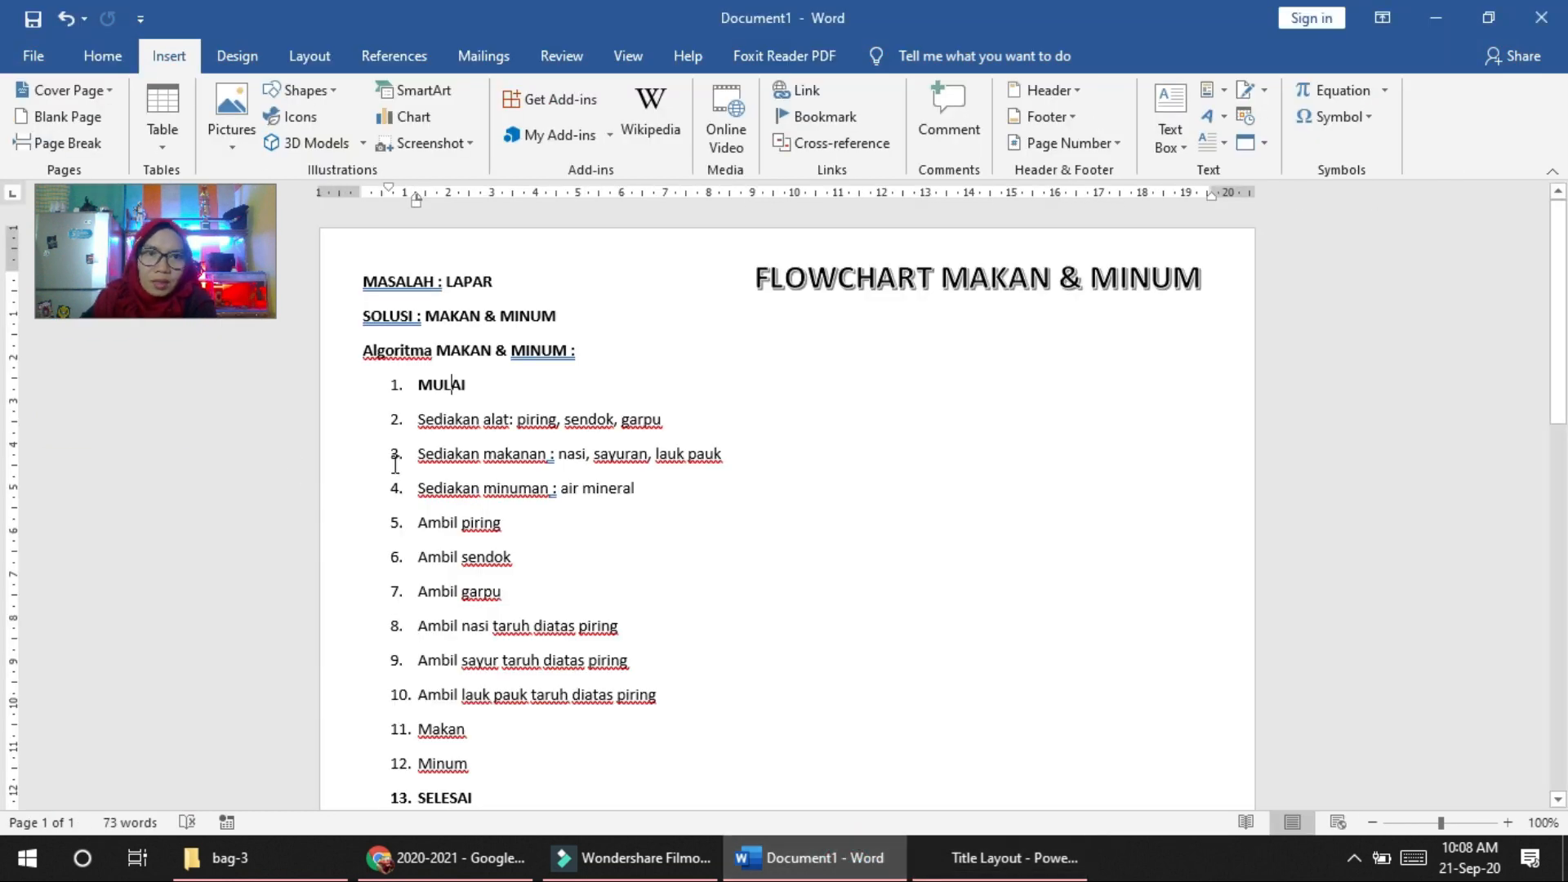
pyautogui.click(454, 412)
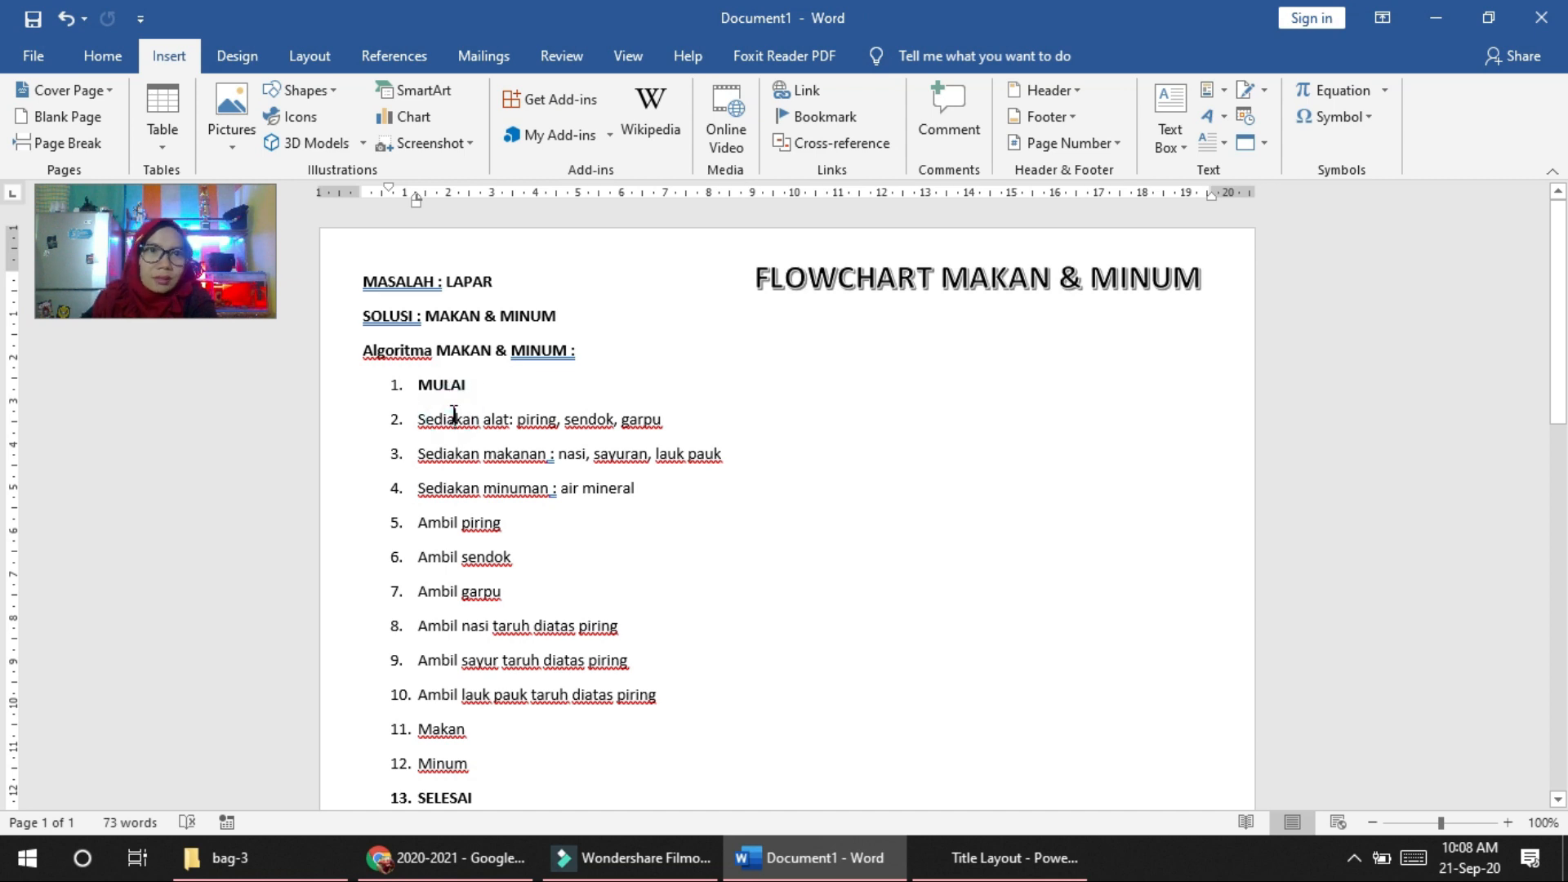
pyautogui.click(330, 91)
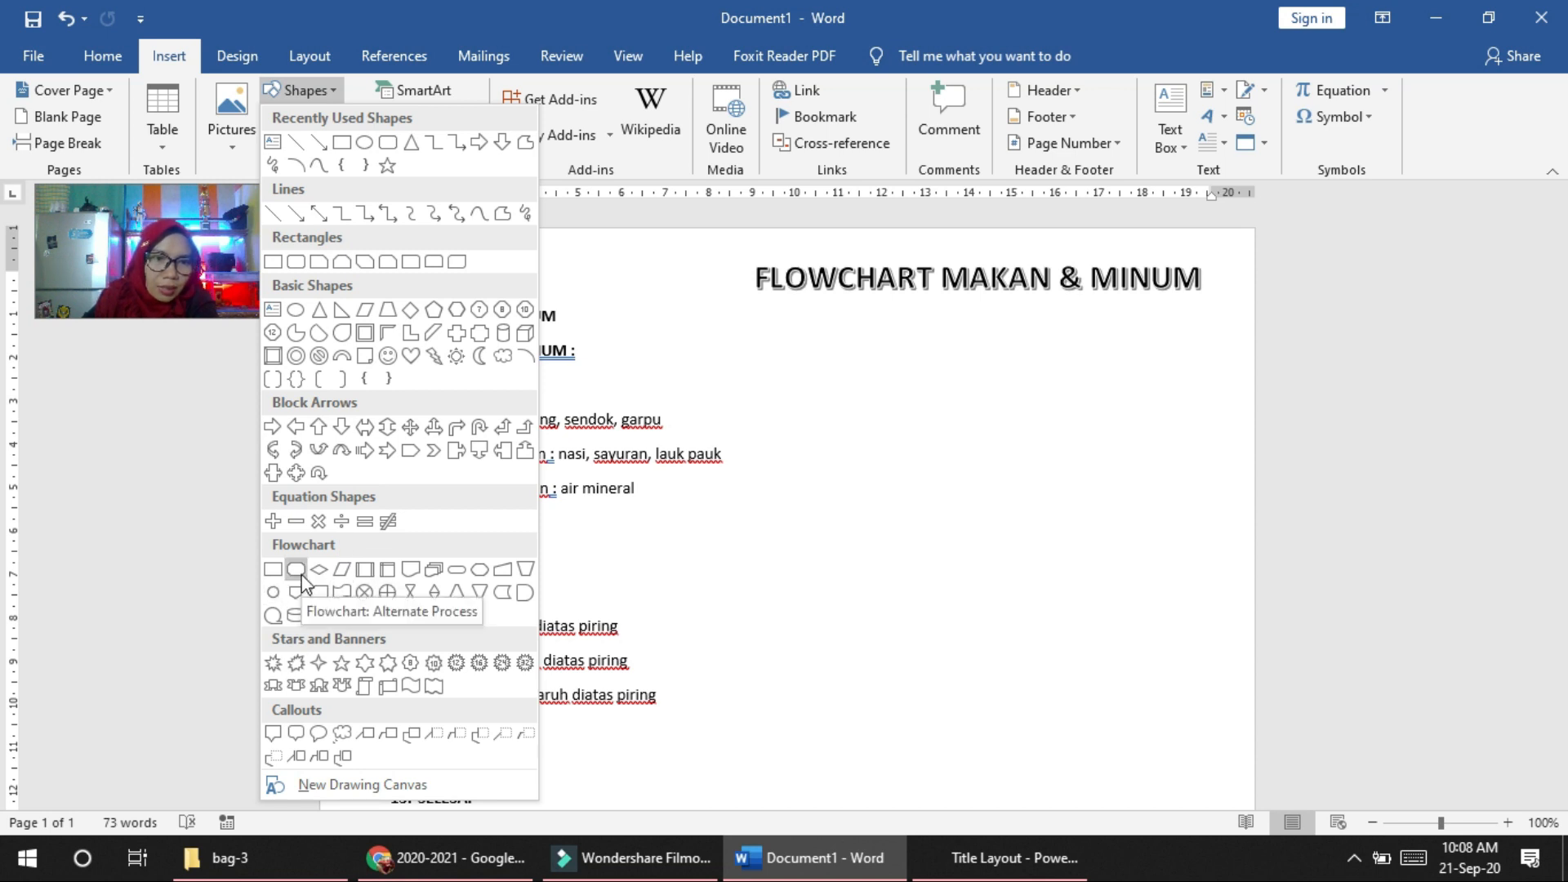
pyautogui.click(456, 569)
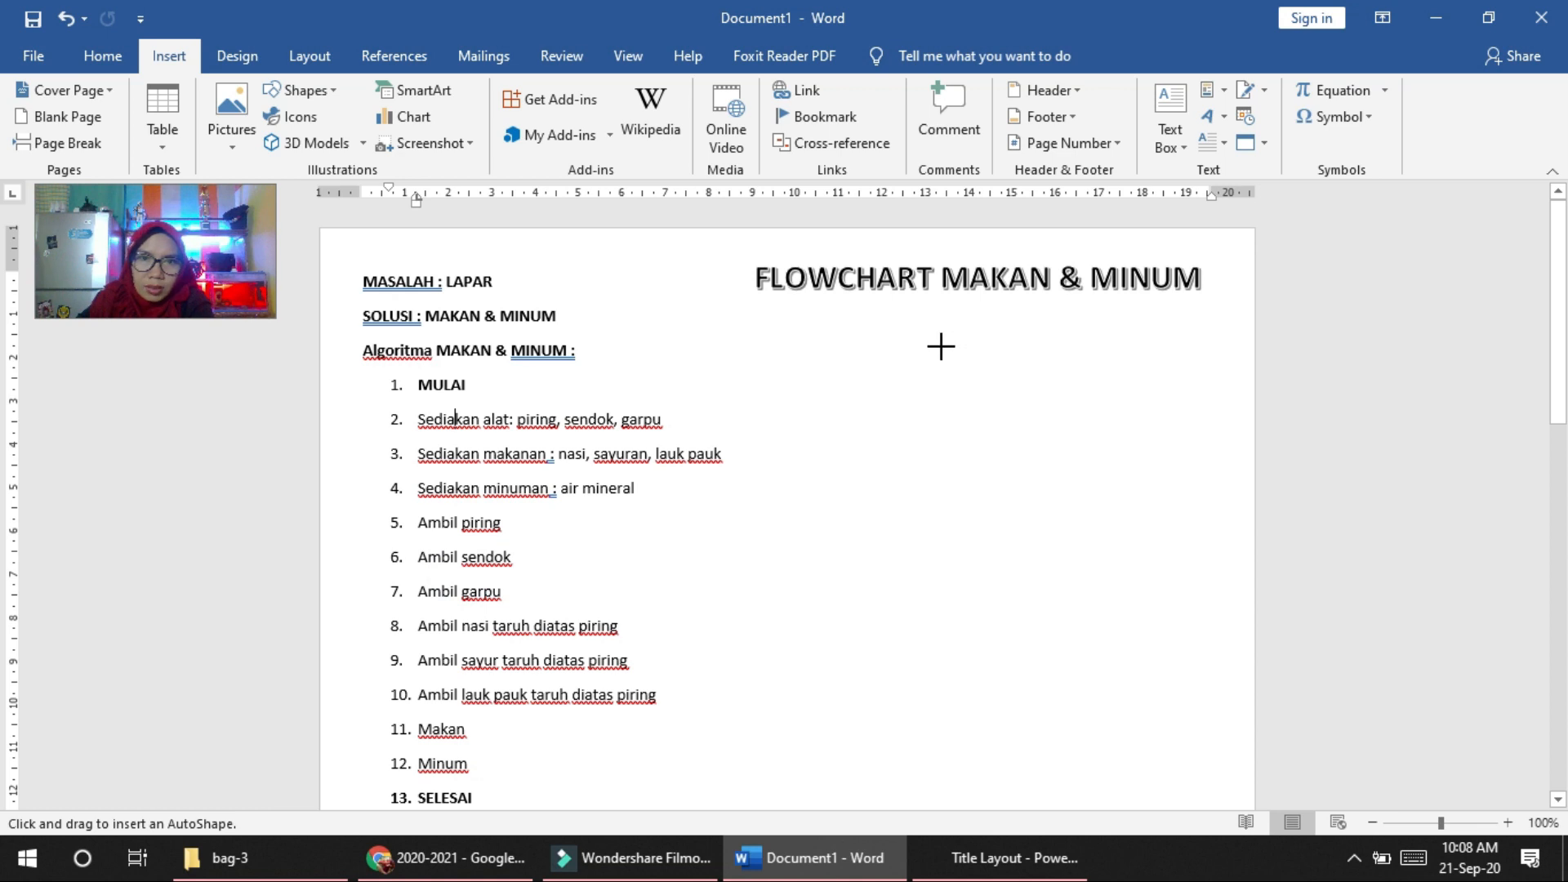
pyautogui.moveTo(916, 305)
pyautogui.mouseDown()
pyautogui.moveTo(1061, 368)
pyautogui.moveTo(1086, 363)
pyautogui.mouseUp()
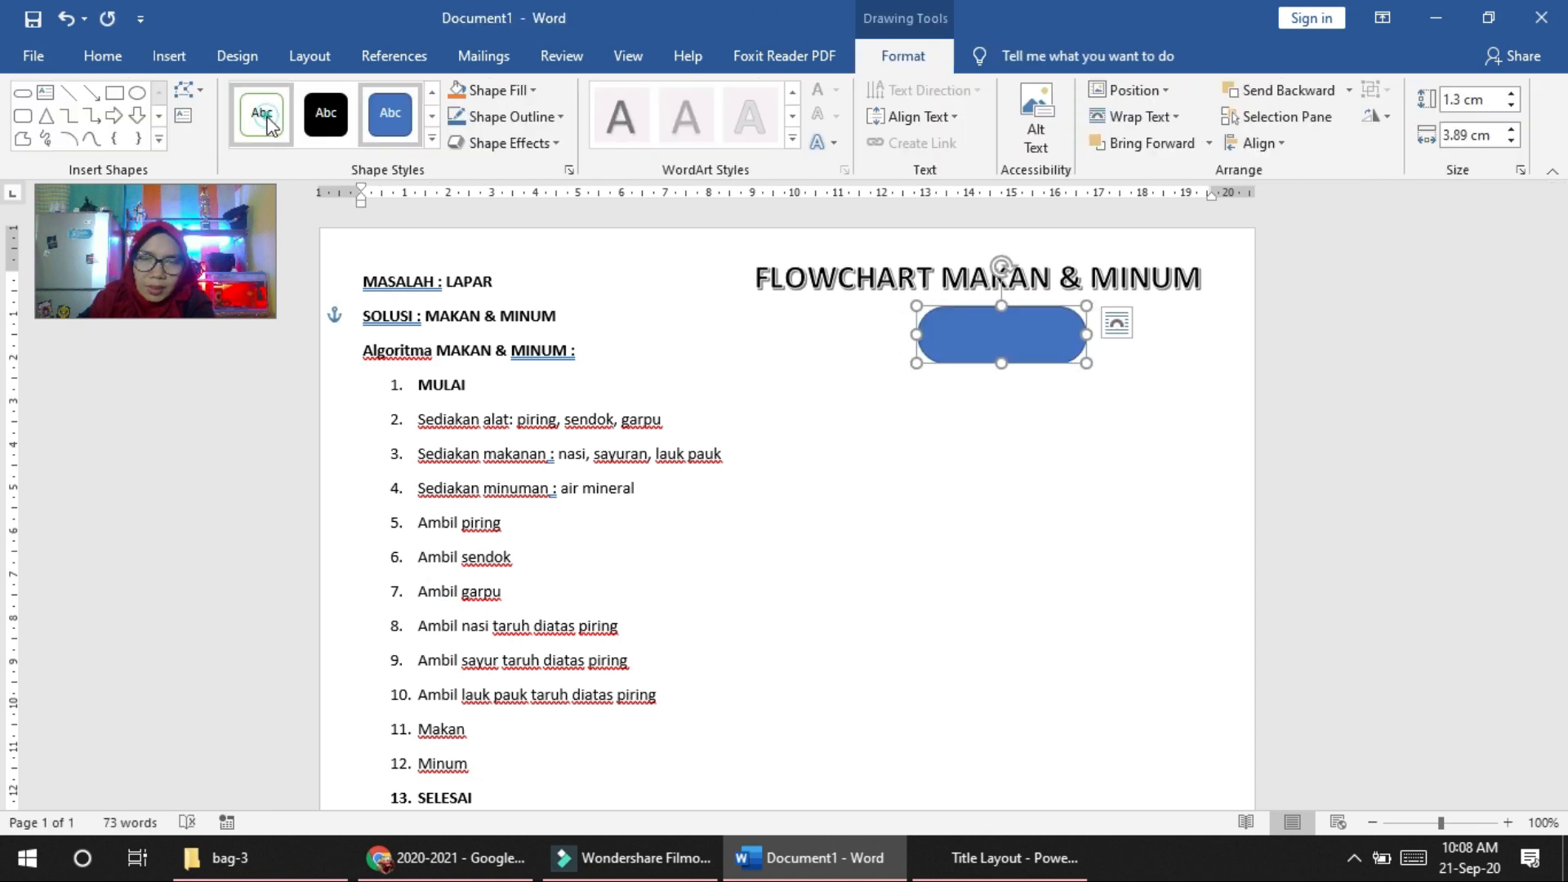
# Step: Apply the white-filled style with a green outline to the terminator shape and label it START
pyautogui.click(270, 124)
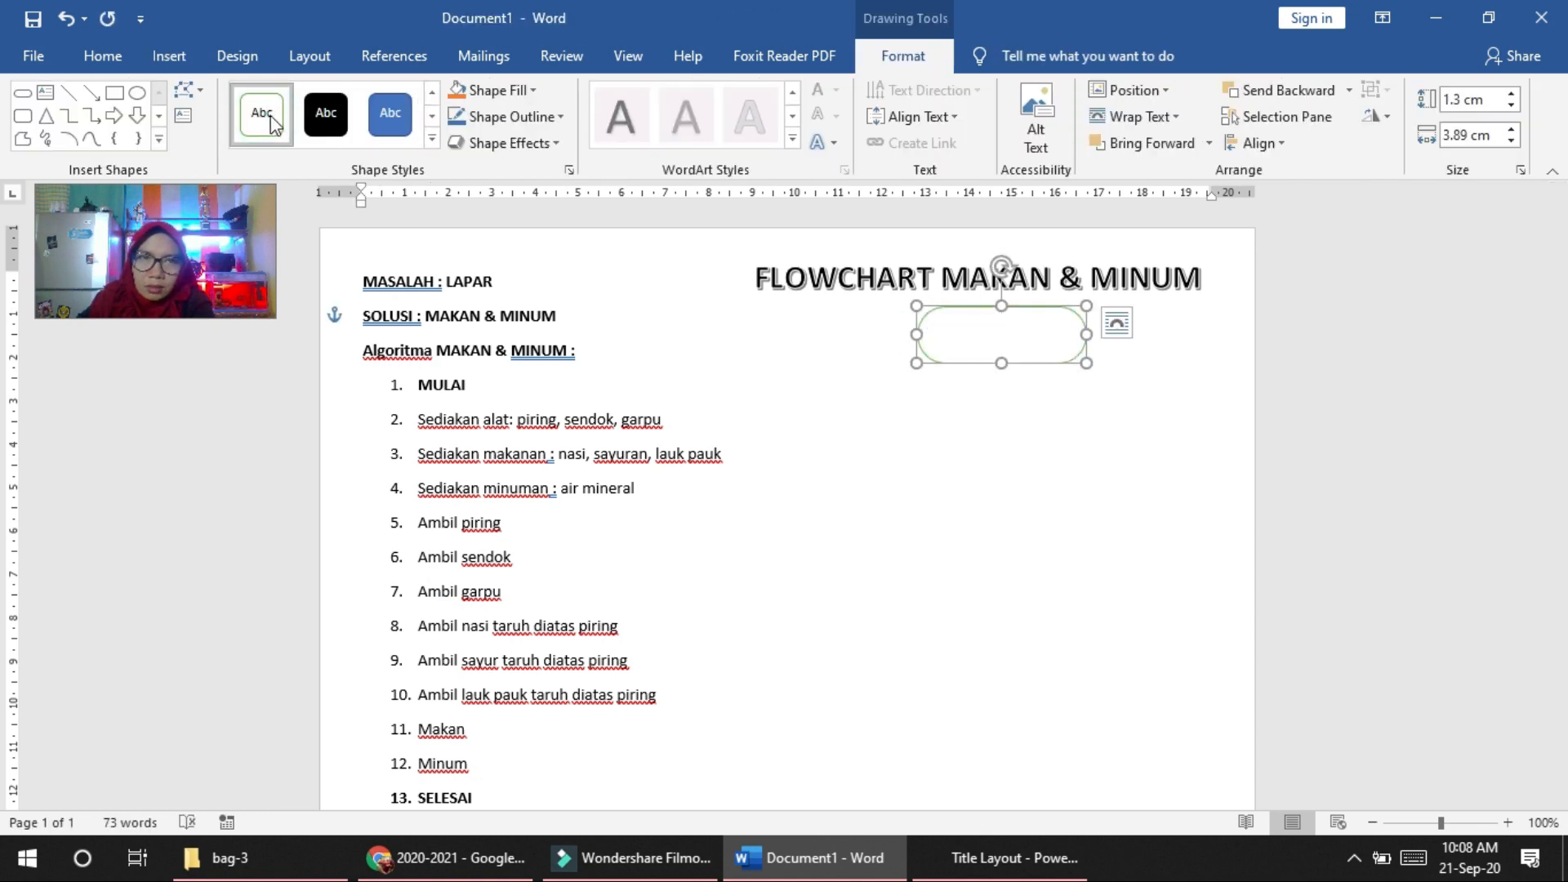
pyautogui.rightClick(1031, 340)
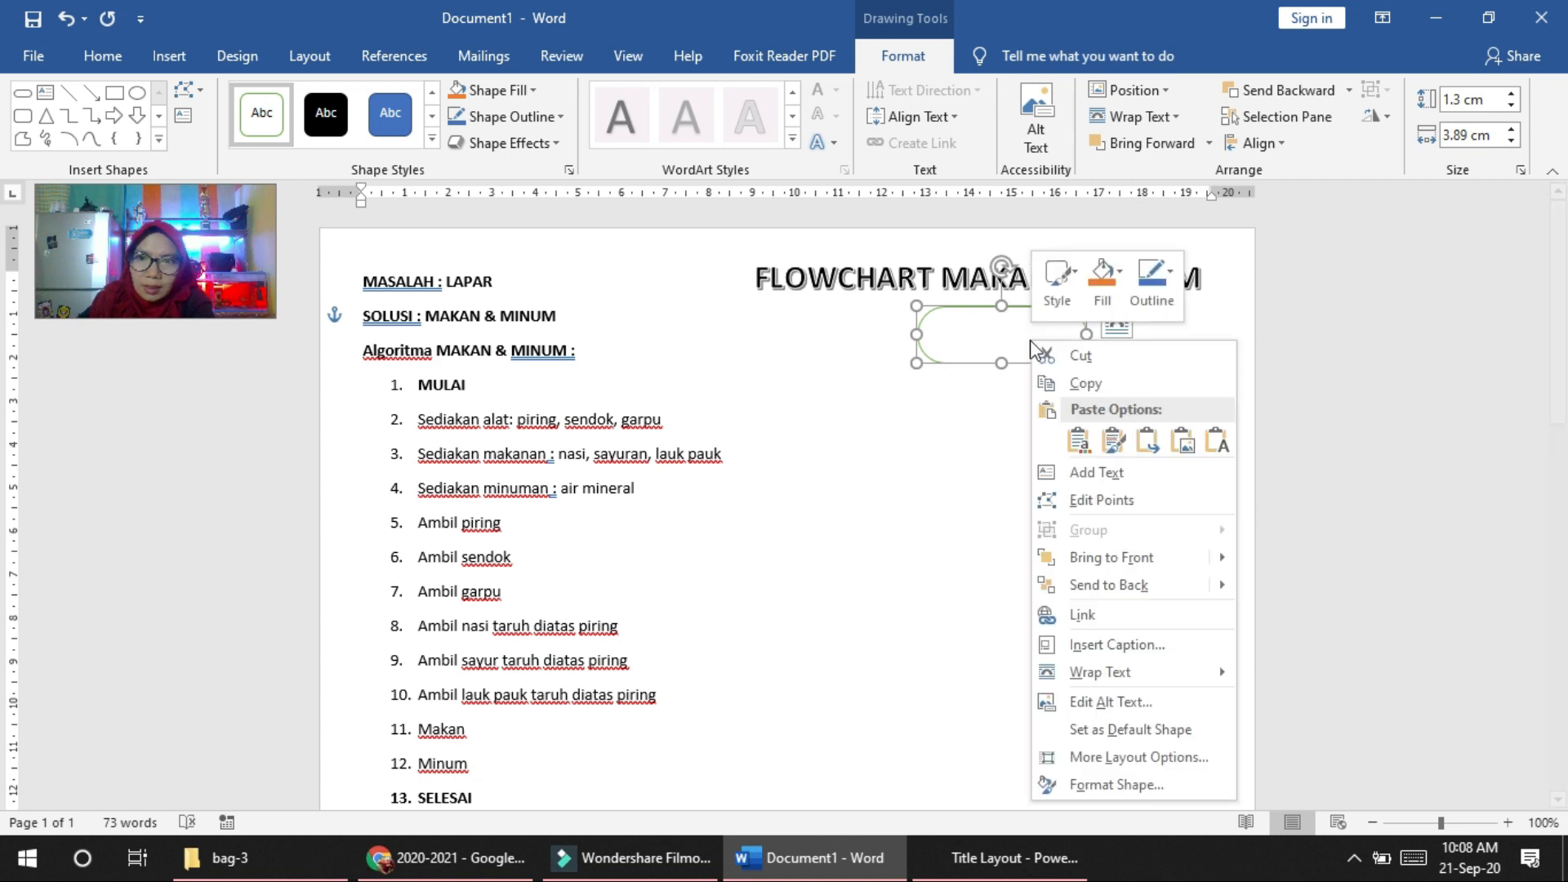
pyautogui.click(1123, 464)
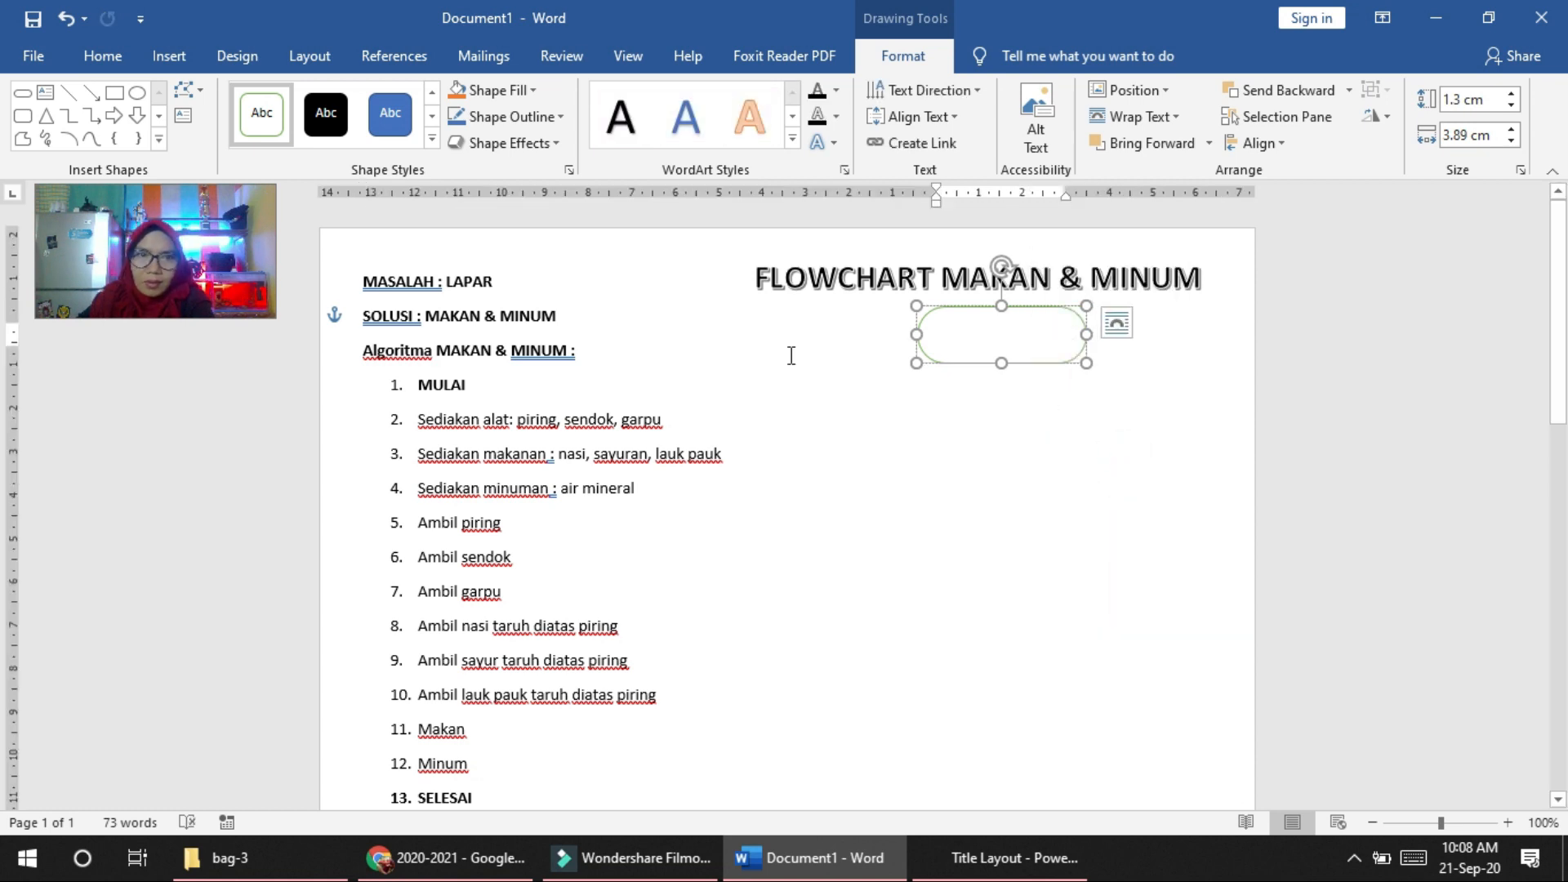
pyautogui.click(430, 385)
pyautogui.click(1003, 335)
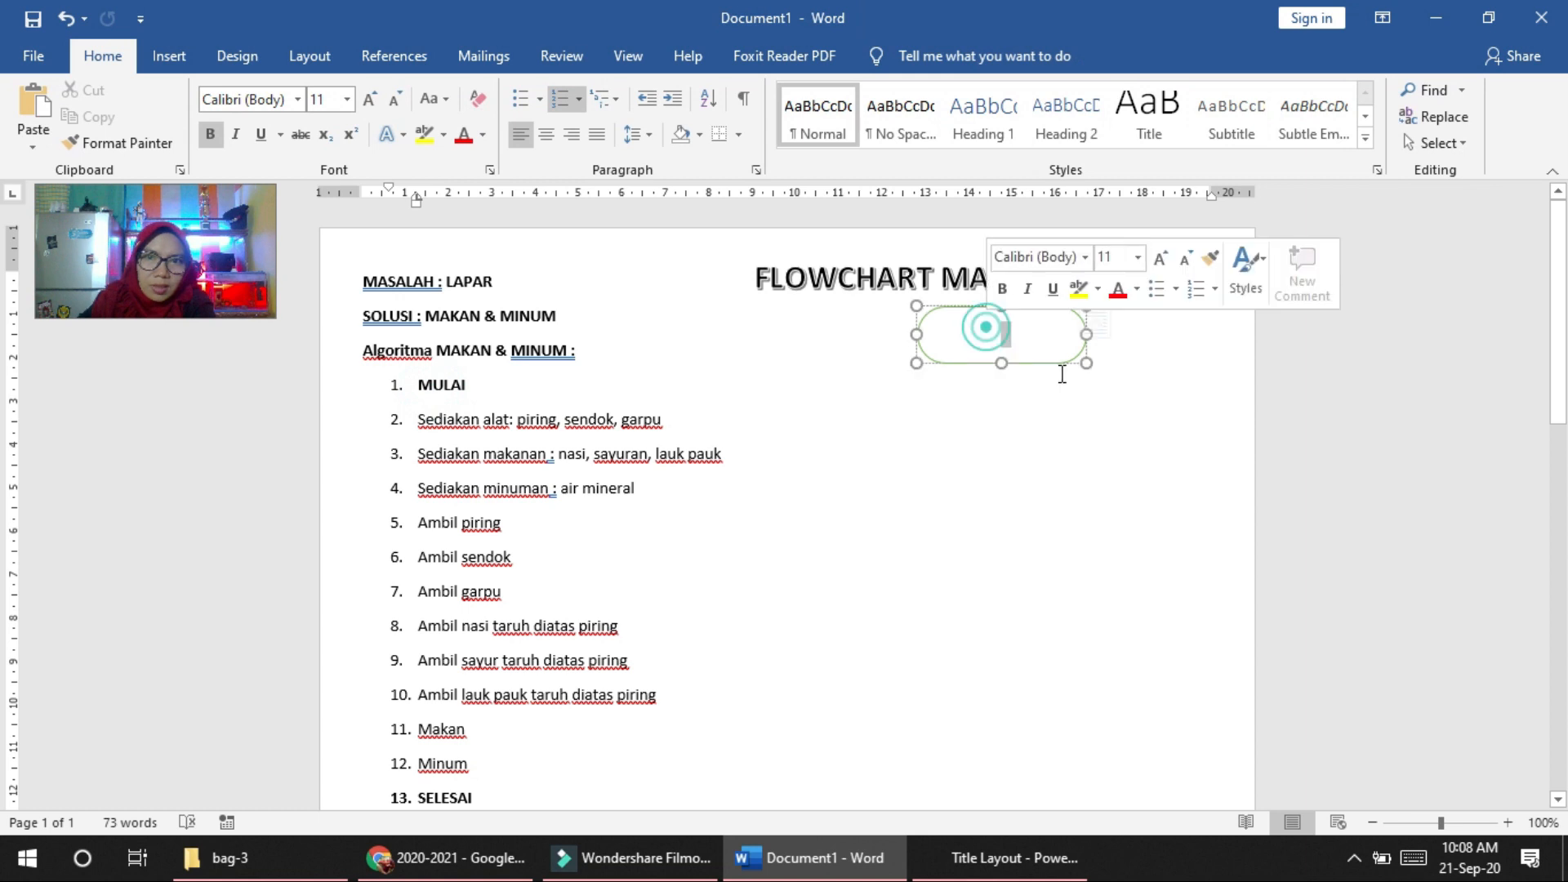
pyautogui.write('s')
pyautogui.write('T')
pyautogui.click(1043, 343)
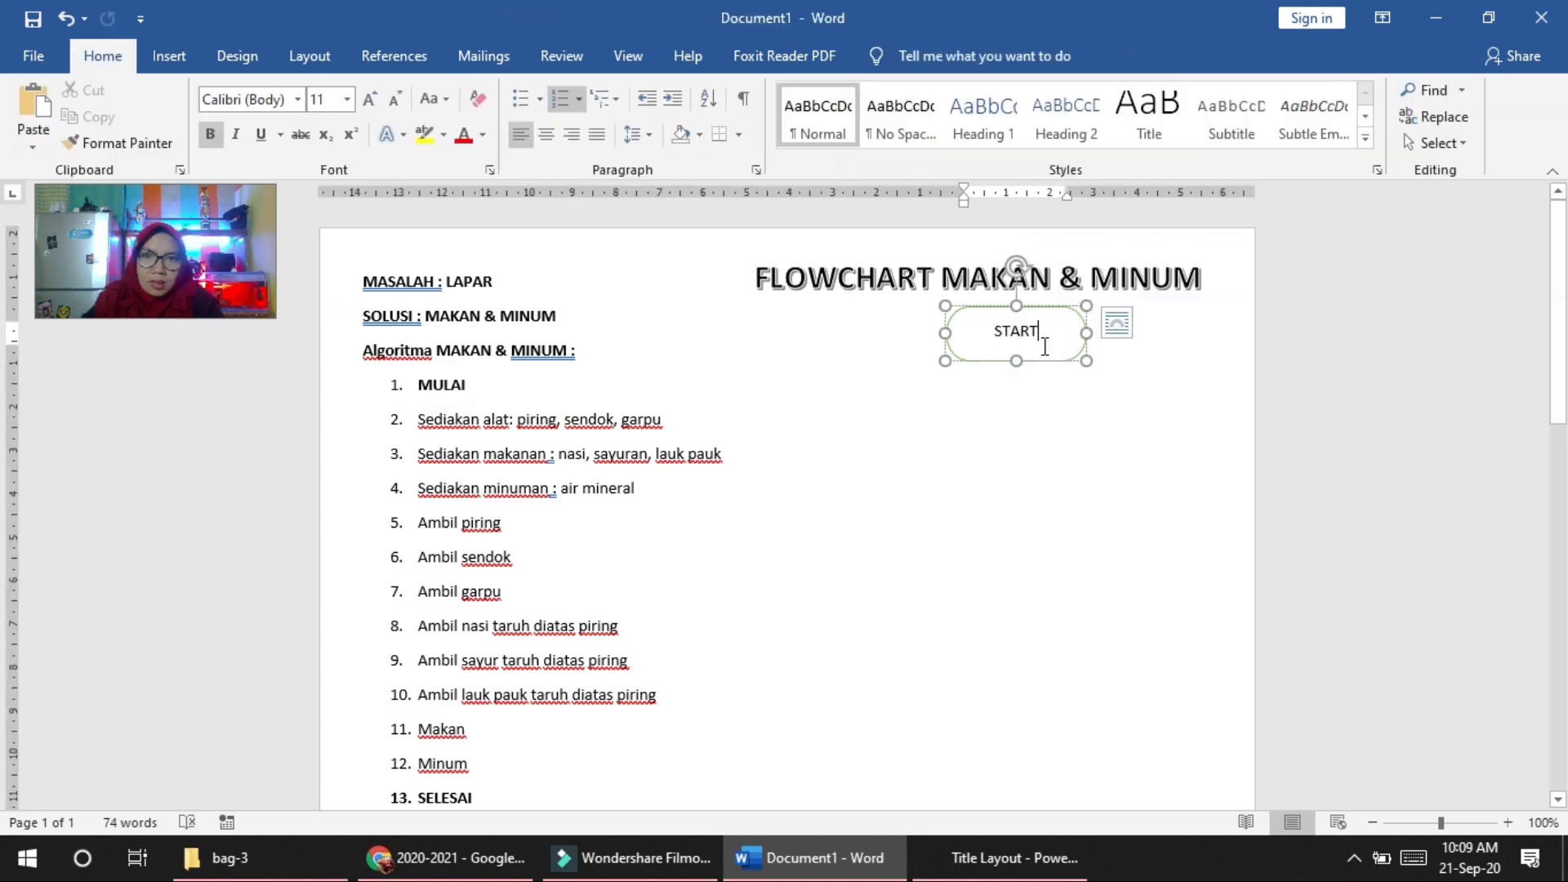
# Step: Review algorithm item 2, "Sediakan alat: piring, sendok, garpu", then switch to the PowerPoint presentation and examine the Preparation symbol on slide 8
pyautogui.moveTo(418, 420); pyautogui.dragTo(665, 423)
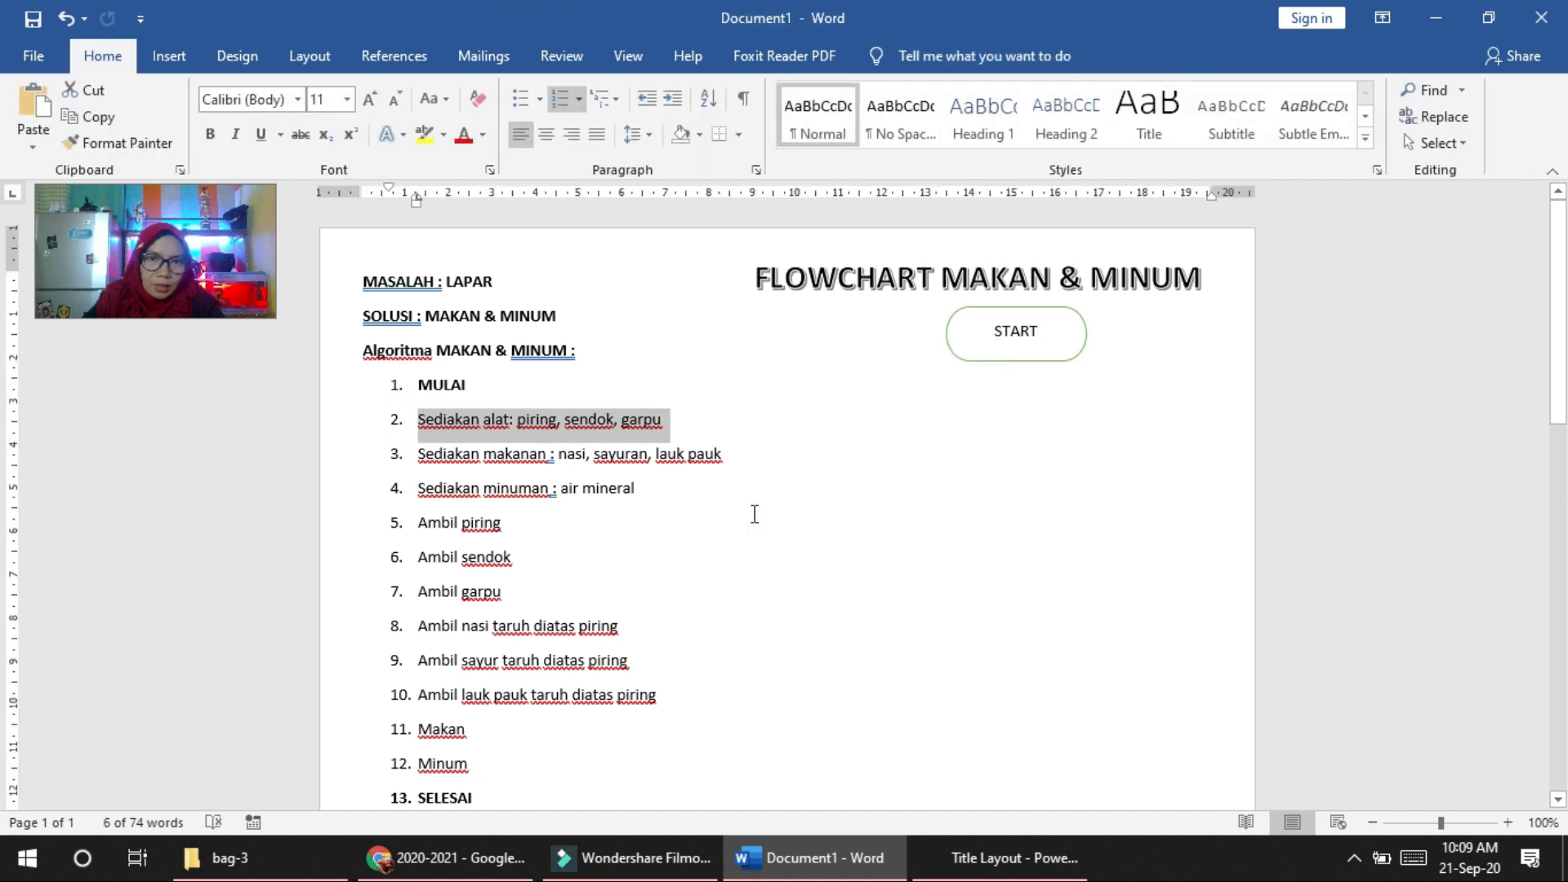
pyautogui.click(755, 514)
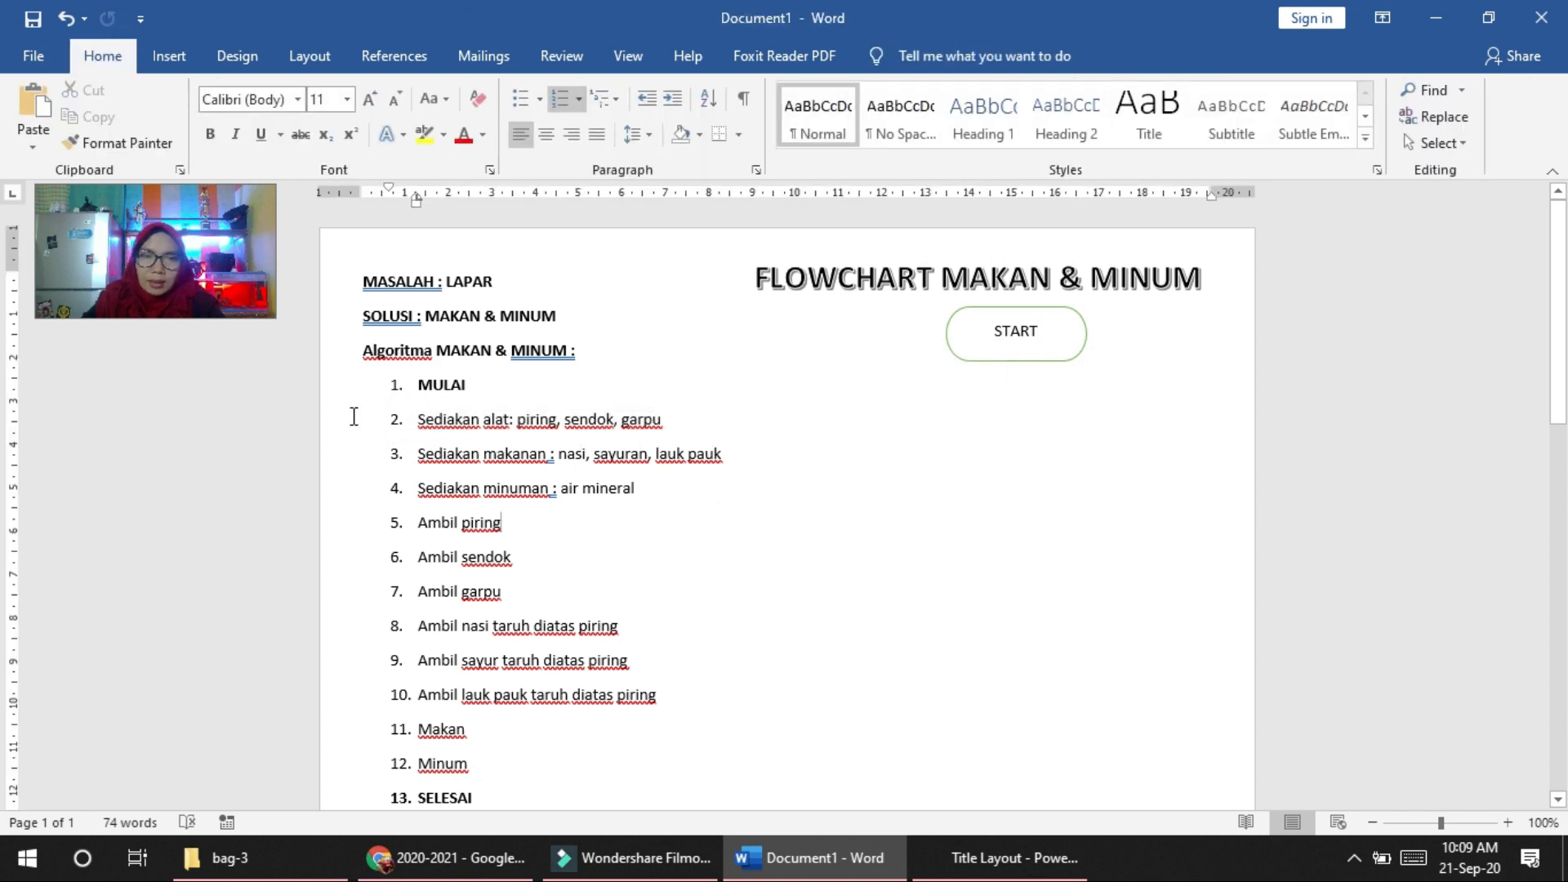
pyautogui.moveTo(412, 420); pyautogui.dragTo(485, 426)
pyautogui.click(595, 490)
pyautogui.click(998, 867)
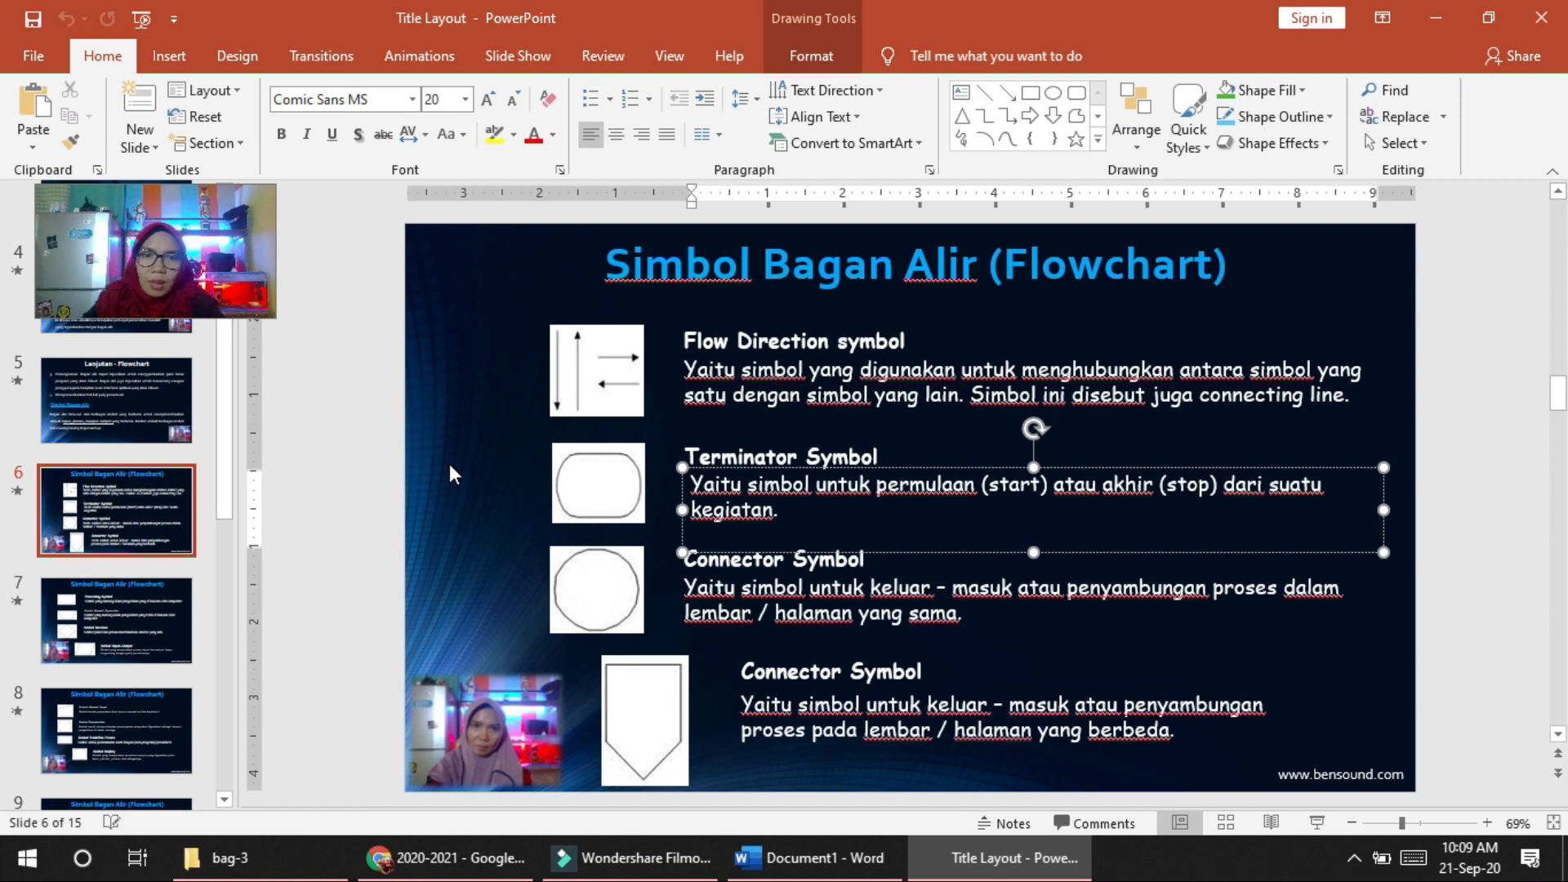
pyautogui.scroll(-2, 453, 474)
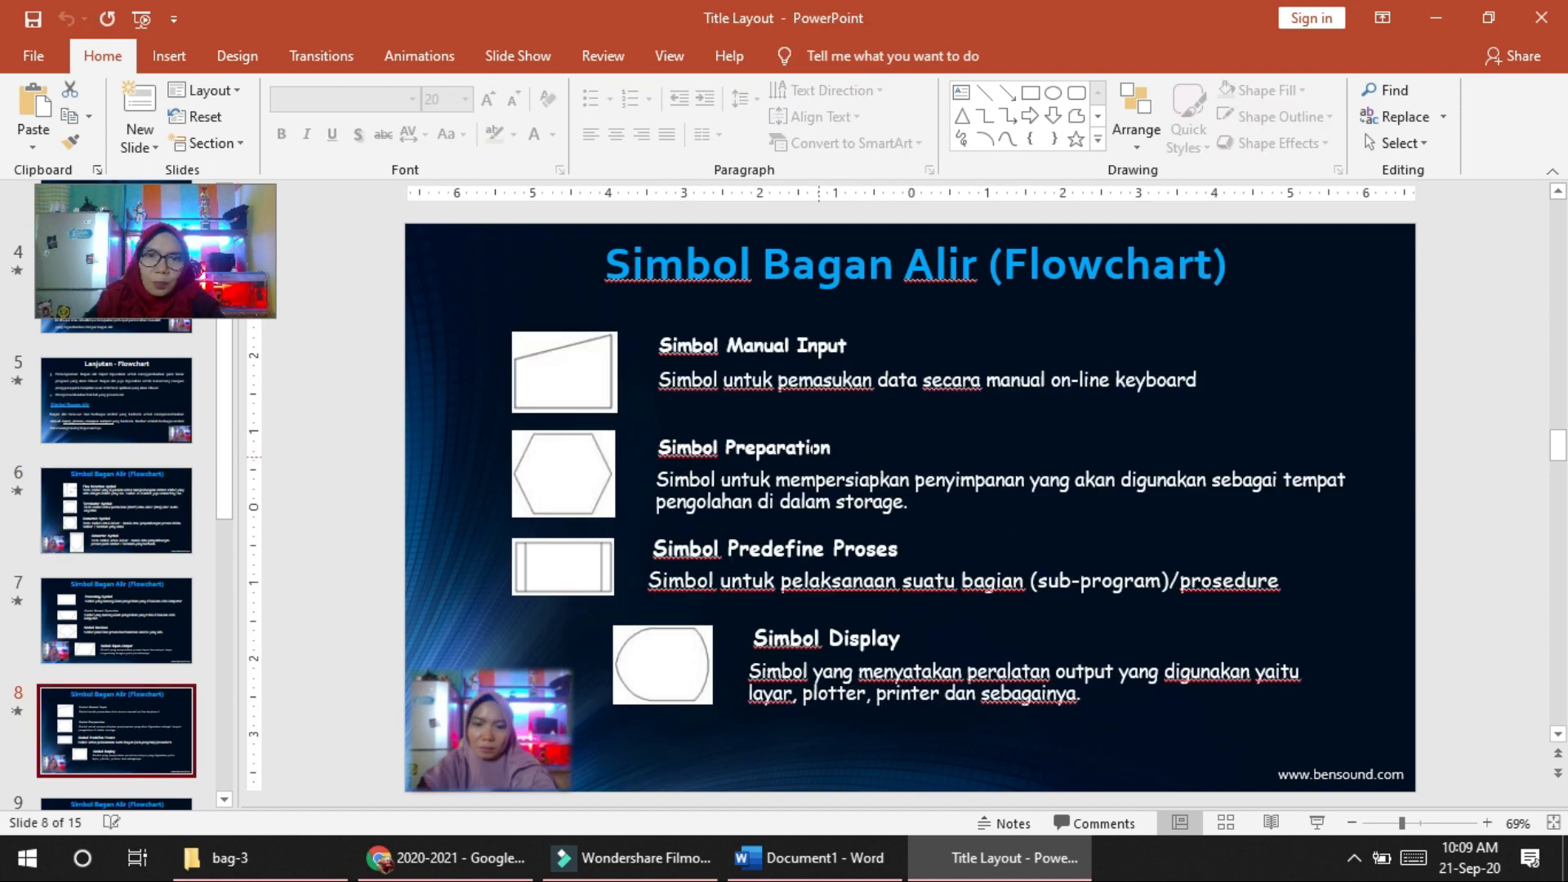
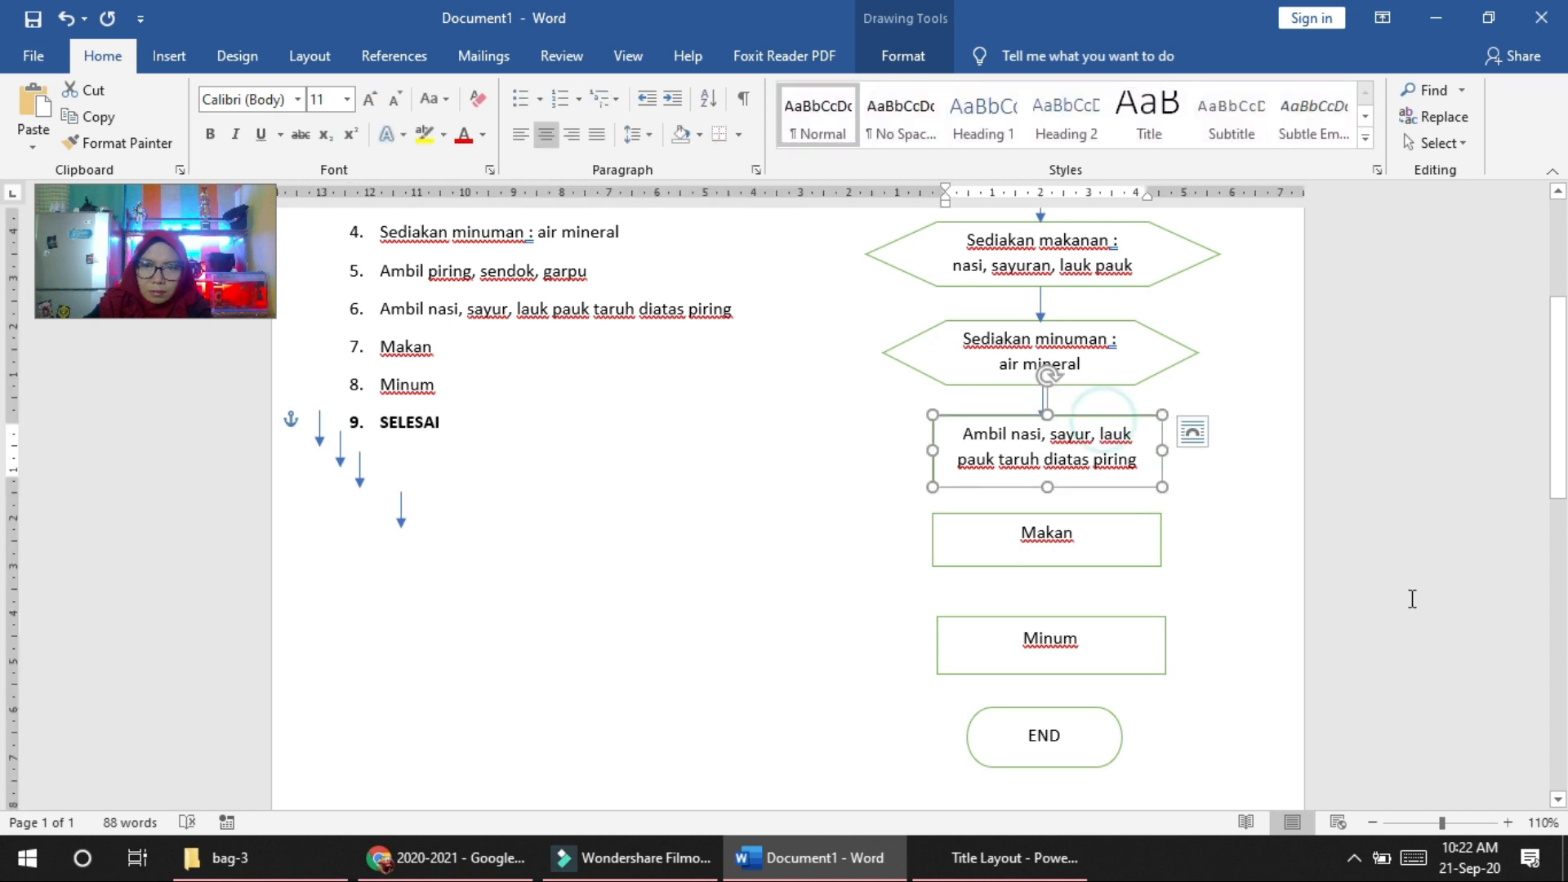
# Step: Place a spare arrow between the "Ambil nasi, sayur, lauk pauk" box and the Makan box, nudging Makan down and left to meet it
pyautogui.click(318, 426)
pyautogui.moveTo(319, 429); pyautogui.dragTo(1059, 500)
pyautogui.click(1106, 515)
pyautogui.press('Down')
pyautogui.press('Down')
pyautogui.press('Down')
pyautogui.press('Left')
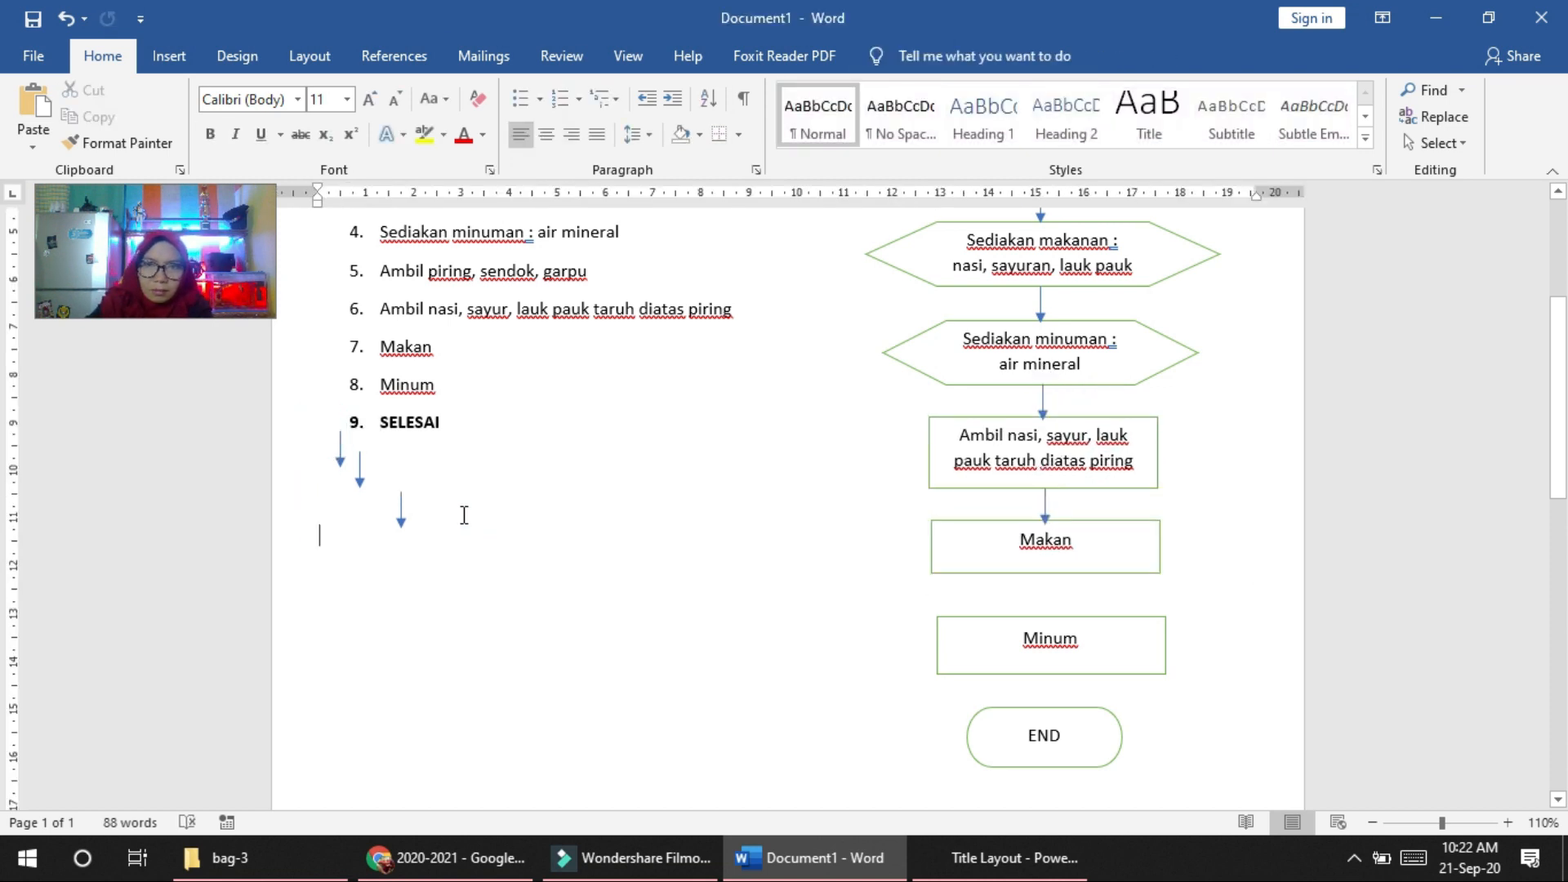
# Step: Place a spare arrow between the Makan and Minum boxes and nudge the Minum box into line beneath it
pyautogui.moveTo(340, 449); pyautogui.dragTo(1044, 588)
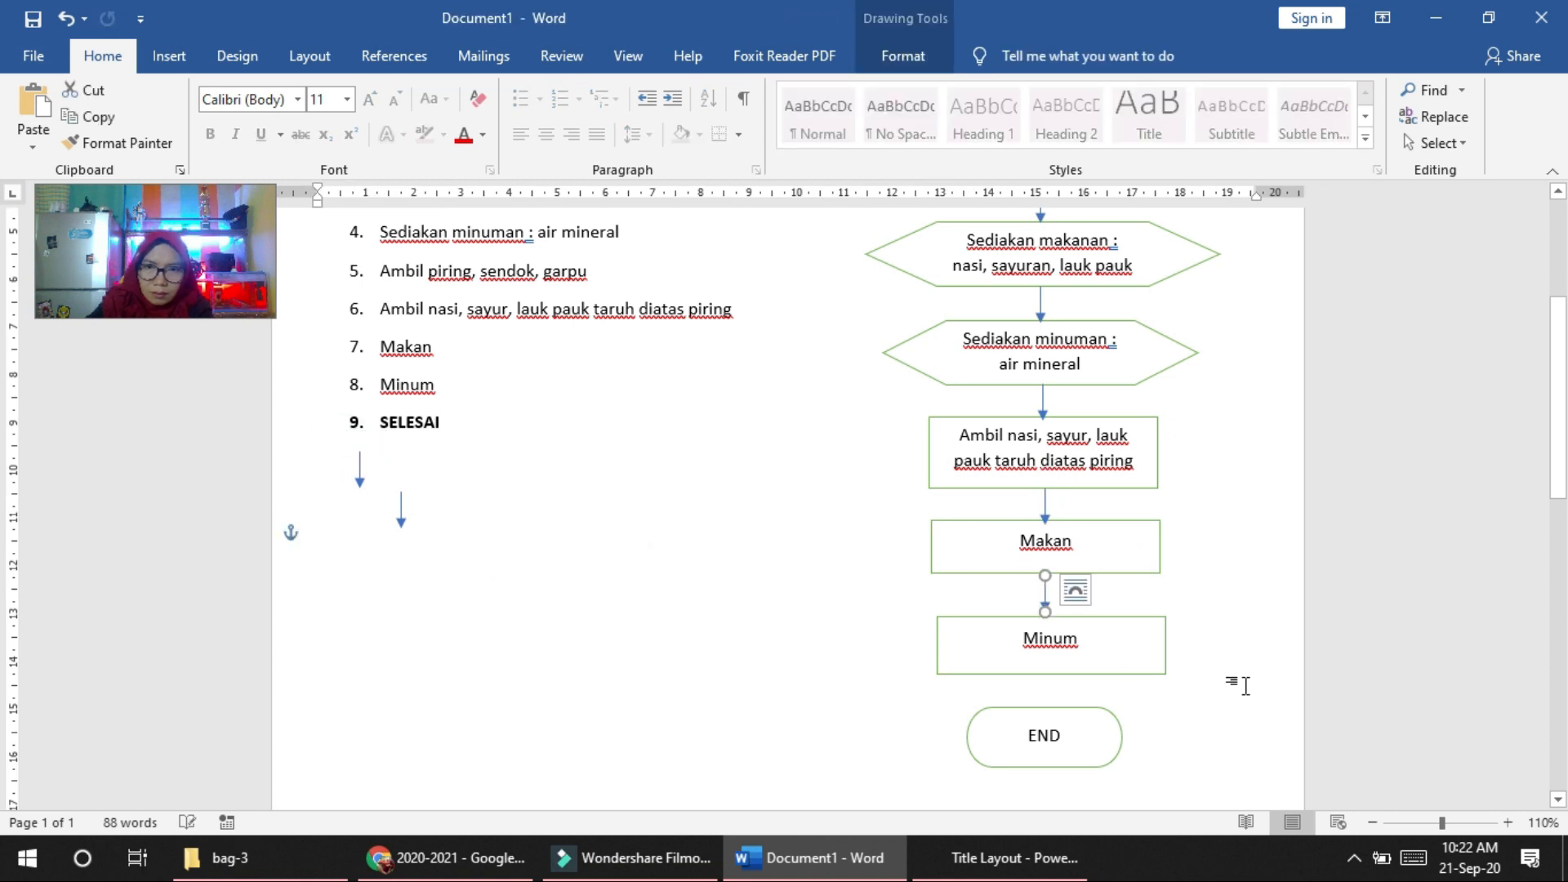
pyautogui.click(1109, 618)
pyautogui.press('Up')
pyautogui.press('Left')
pyautogui.press('Left')
pyautogui.press('Right')
pyautogui.press('Right')
pyautogui.press('Right')
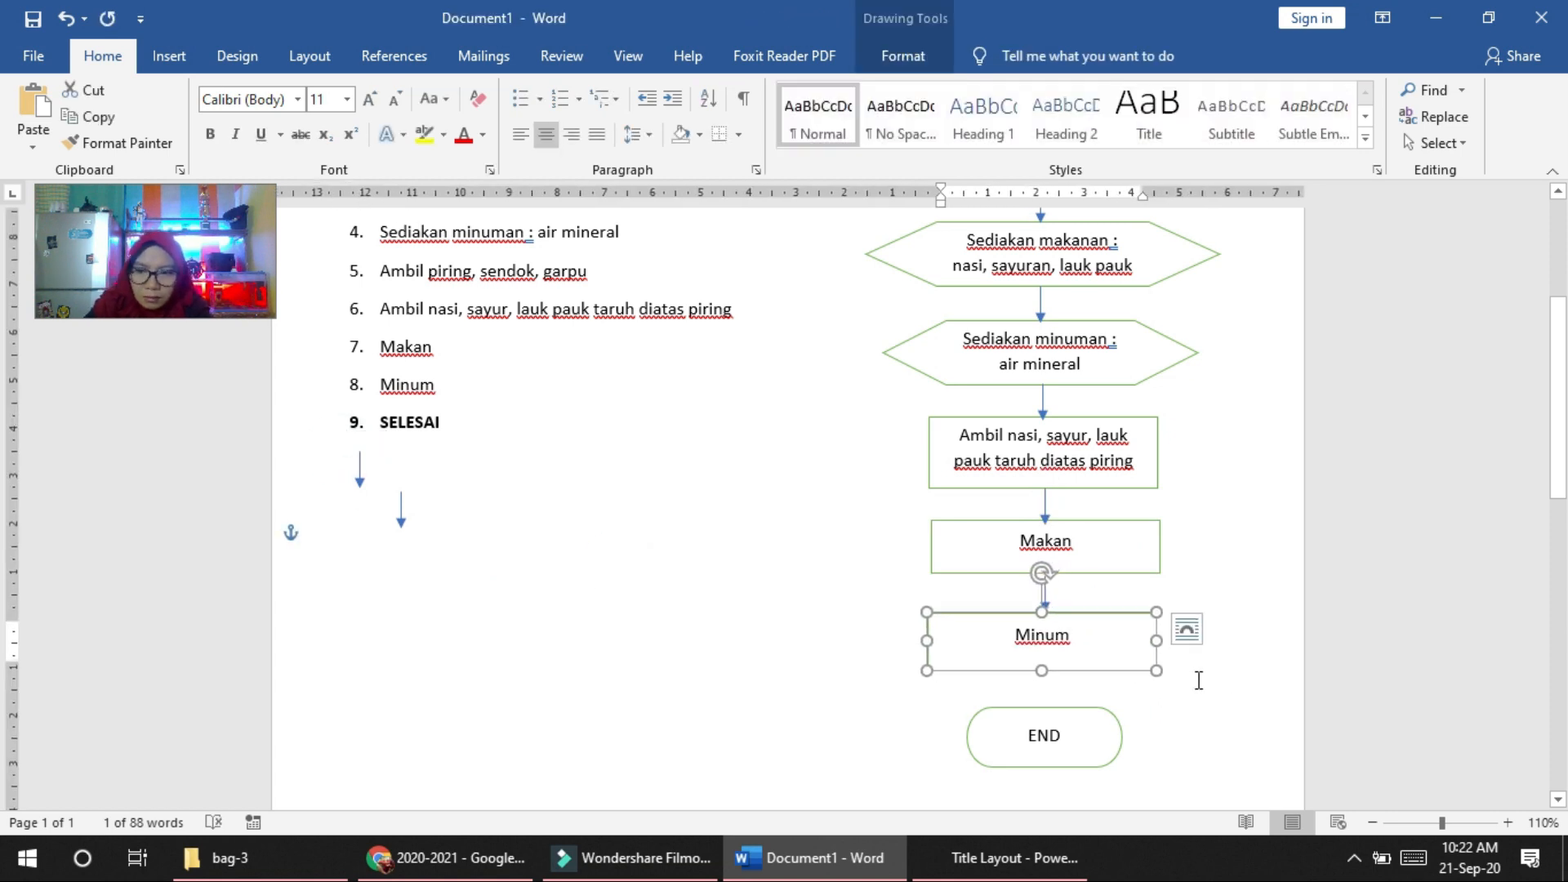
pyautogui.press('Down')
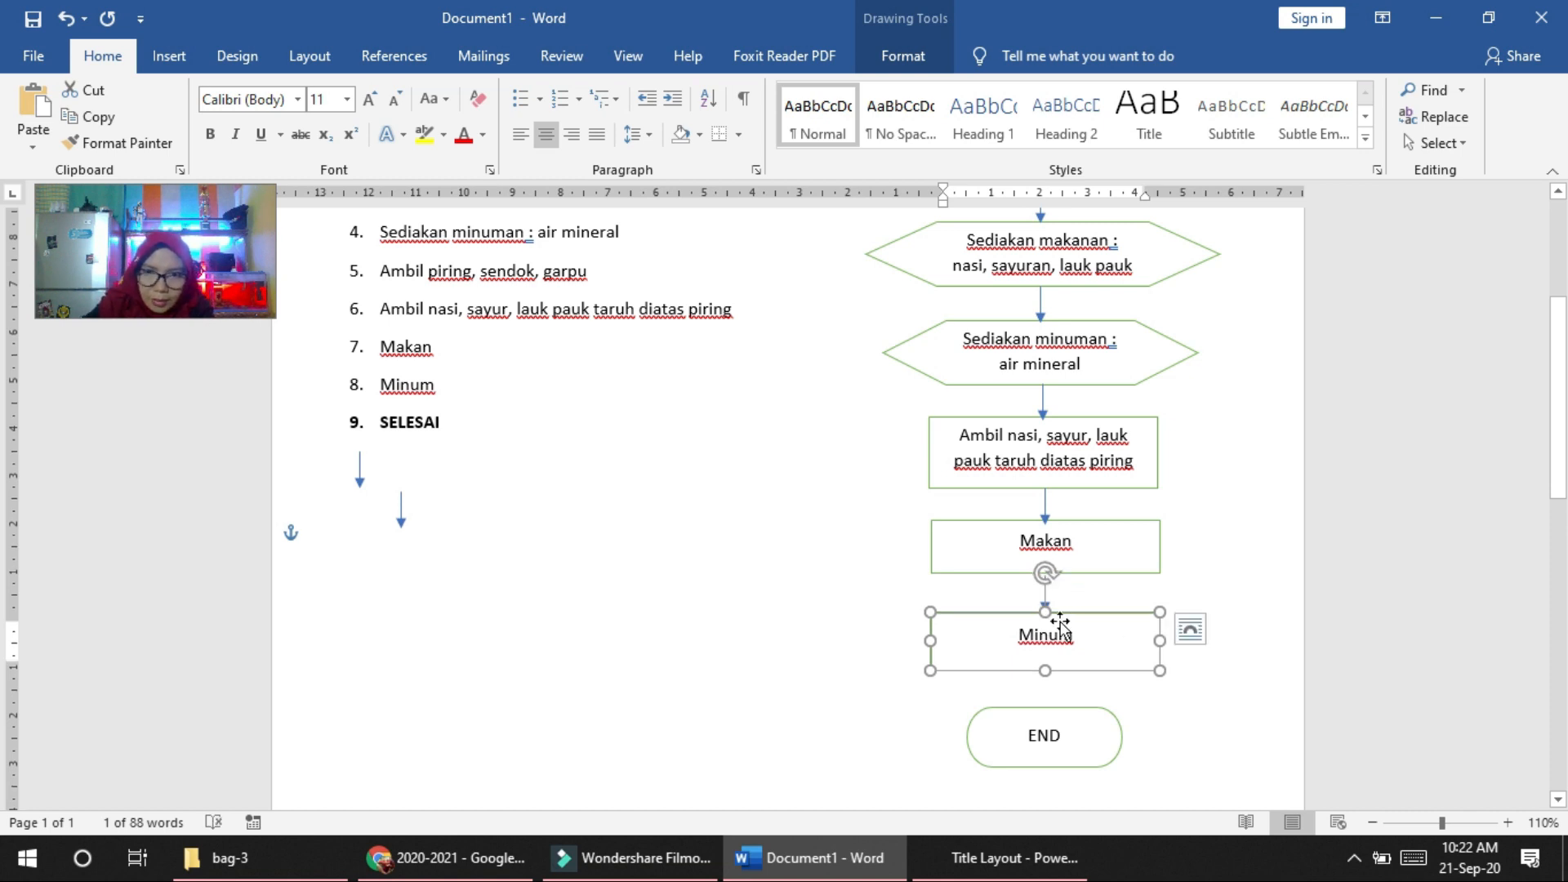
pyautogui.click(814, 609)
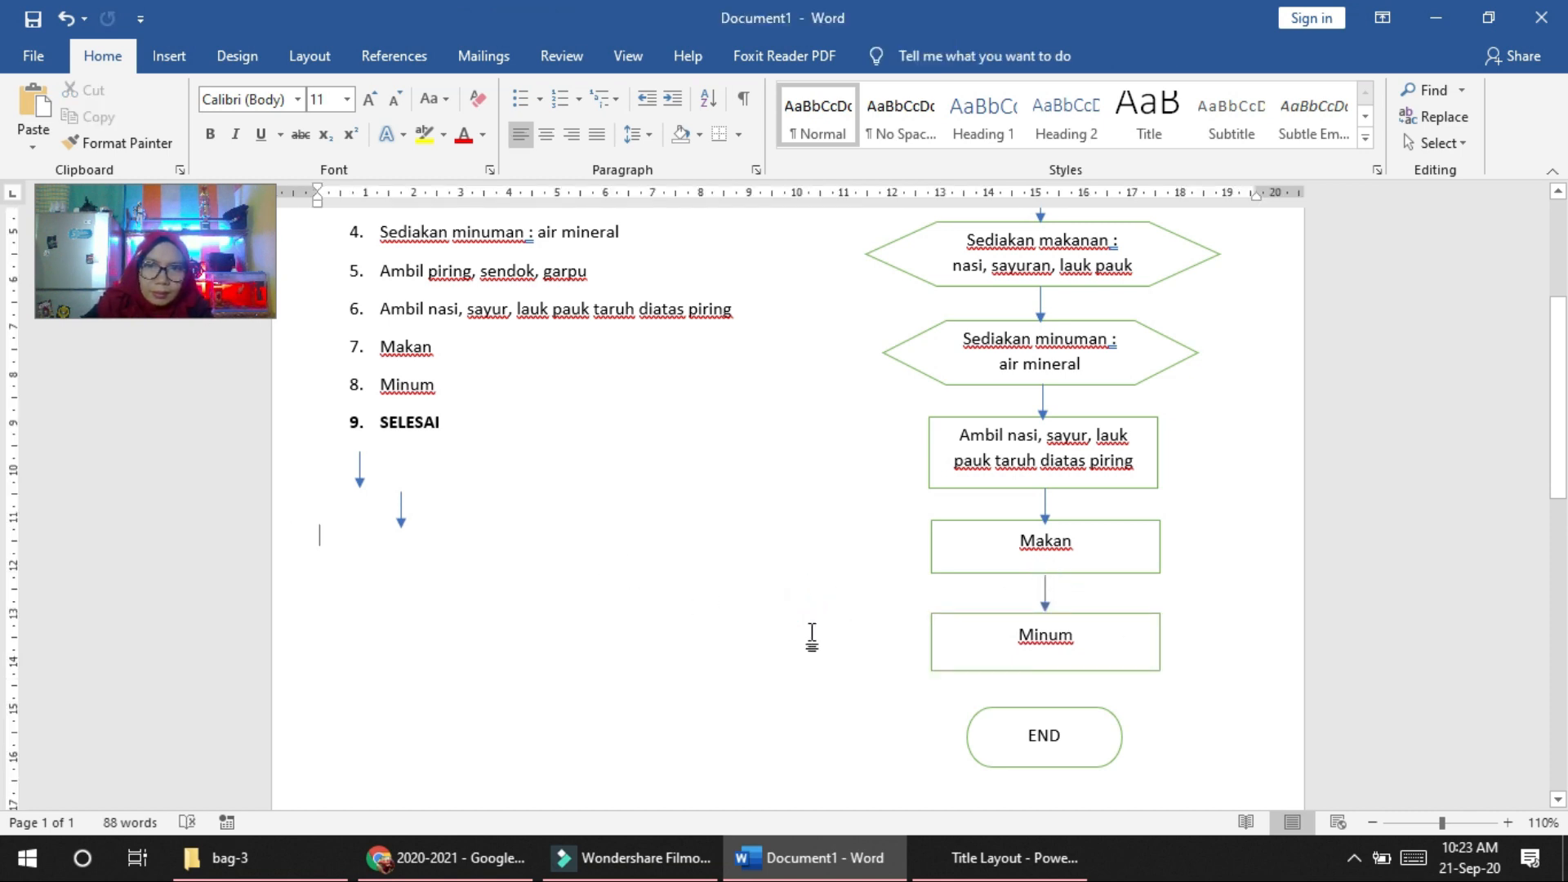
# Step: Place a spare arrow between the Minum box and the END terminator and align both shapes with it
pyautogui.moveTo(401, 512); pyautogui.dragTo(1045, 665)
pyautogui.click(1103, 645)
pyautogui.click(1208, 738)
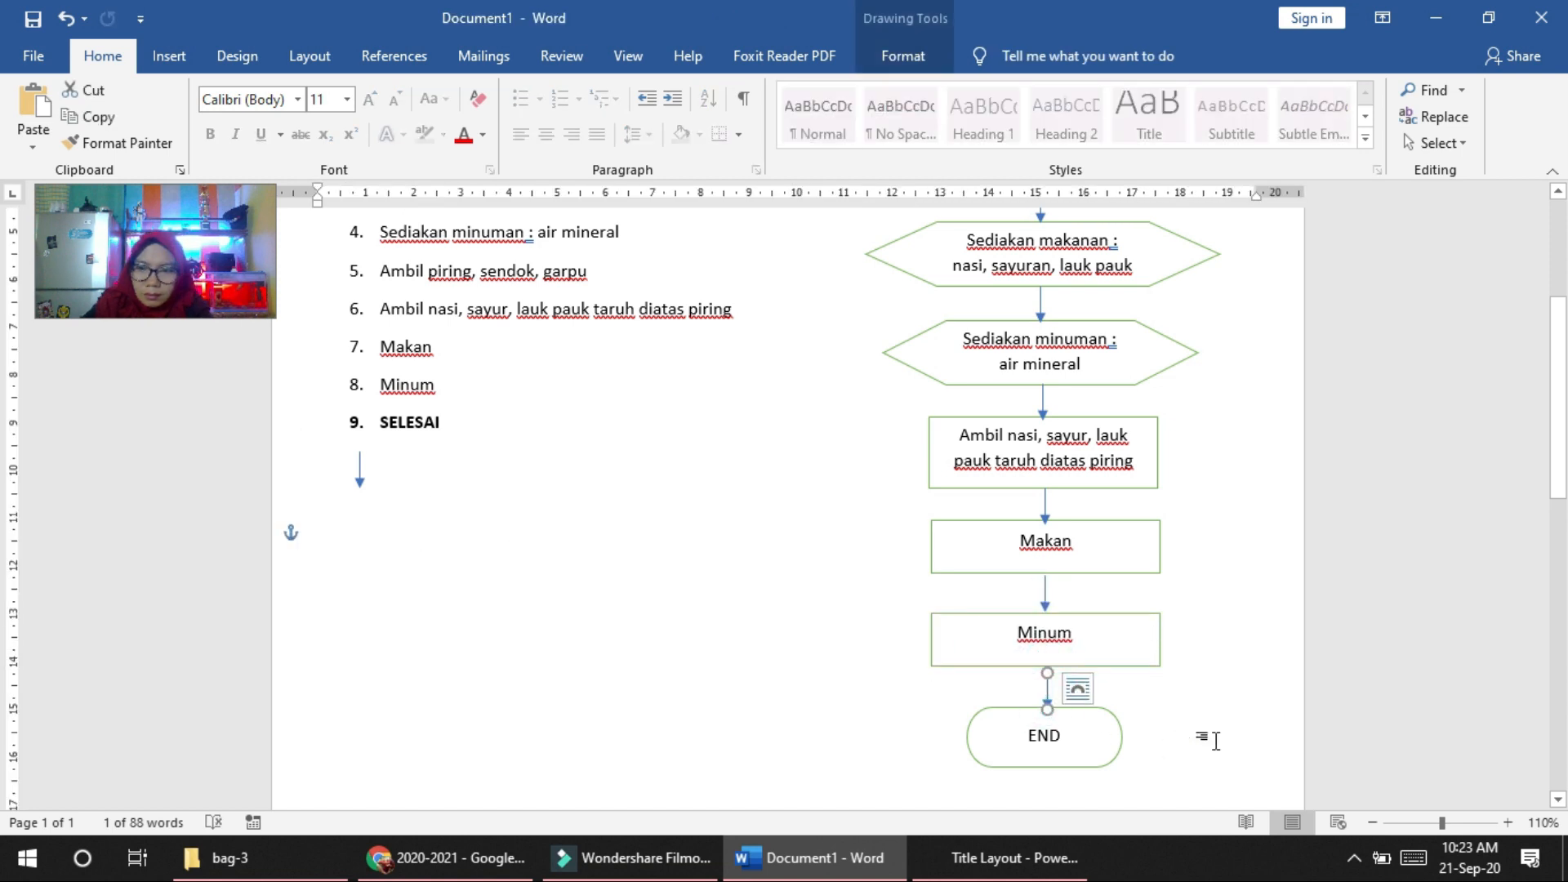
pyautogui.click(1079, 712)
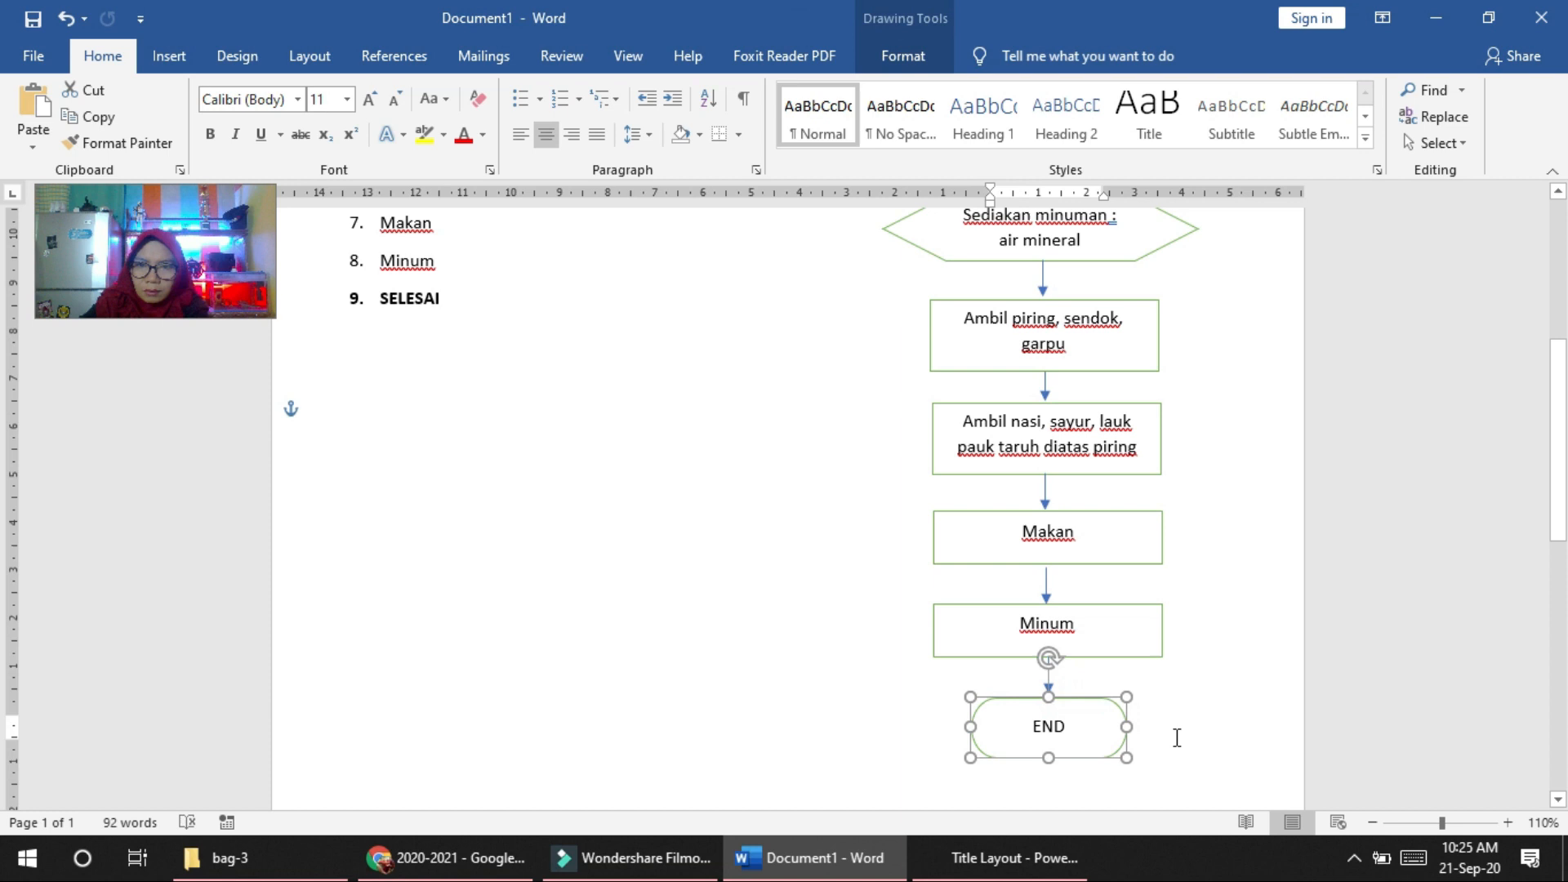
pyautogui.click(1179, 682)
# Step: Review the completed flowchart shape by shape from START to END
pyautogui.scroll(5, 1176, 684)
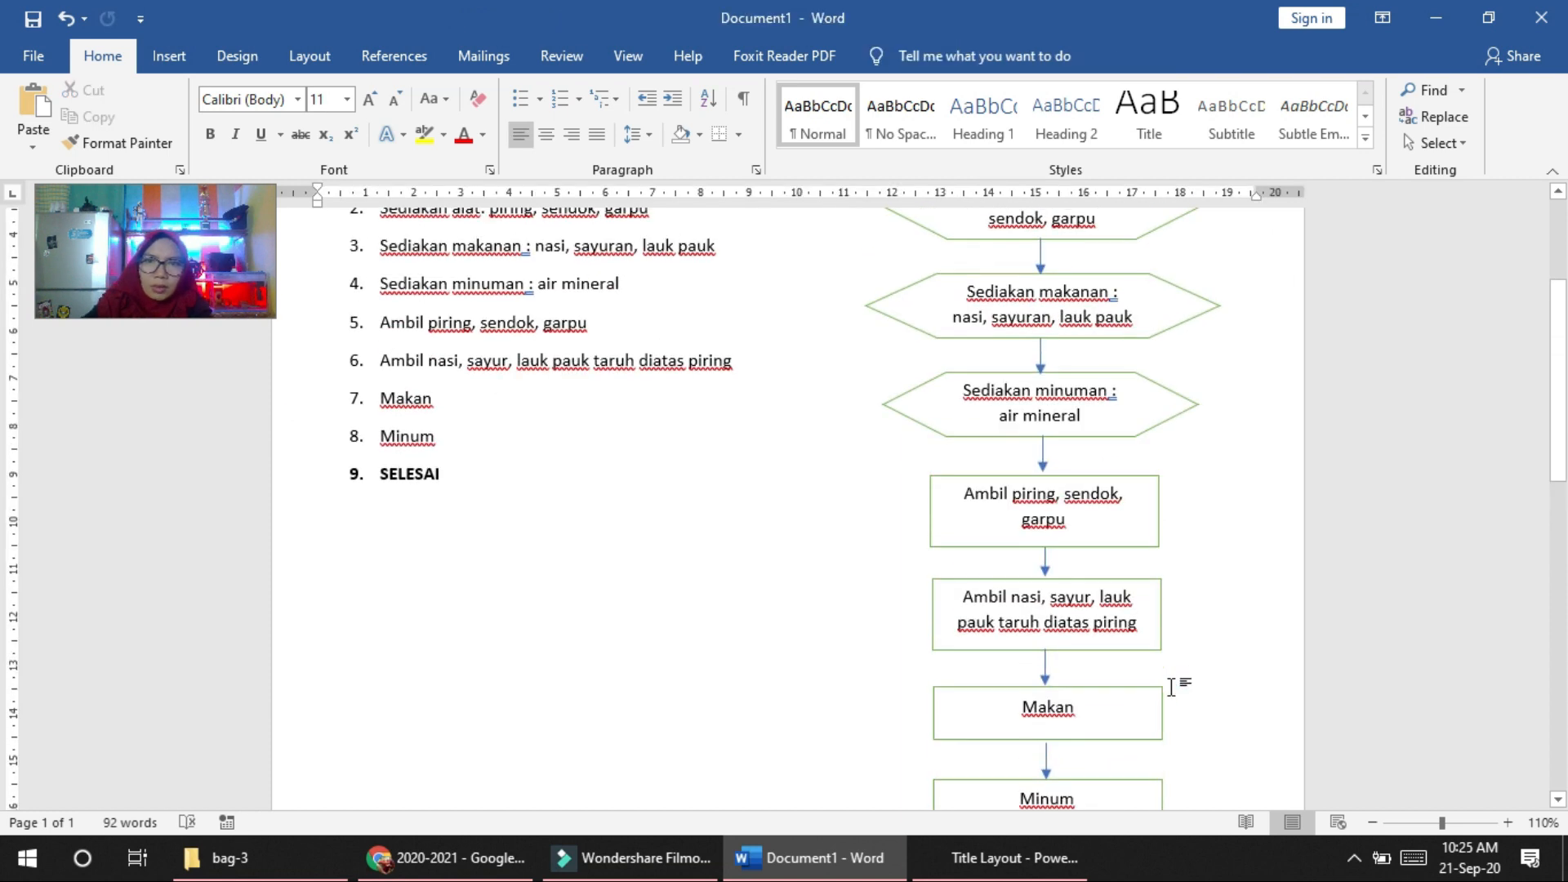
pyautogui.scroll(-5, 1174, 686)
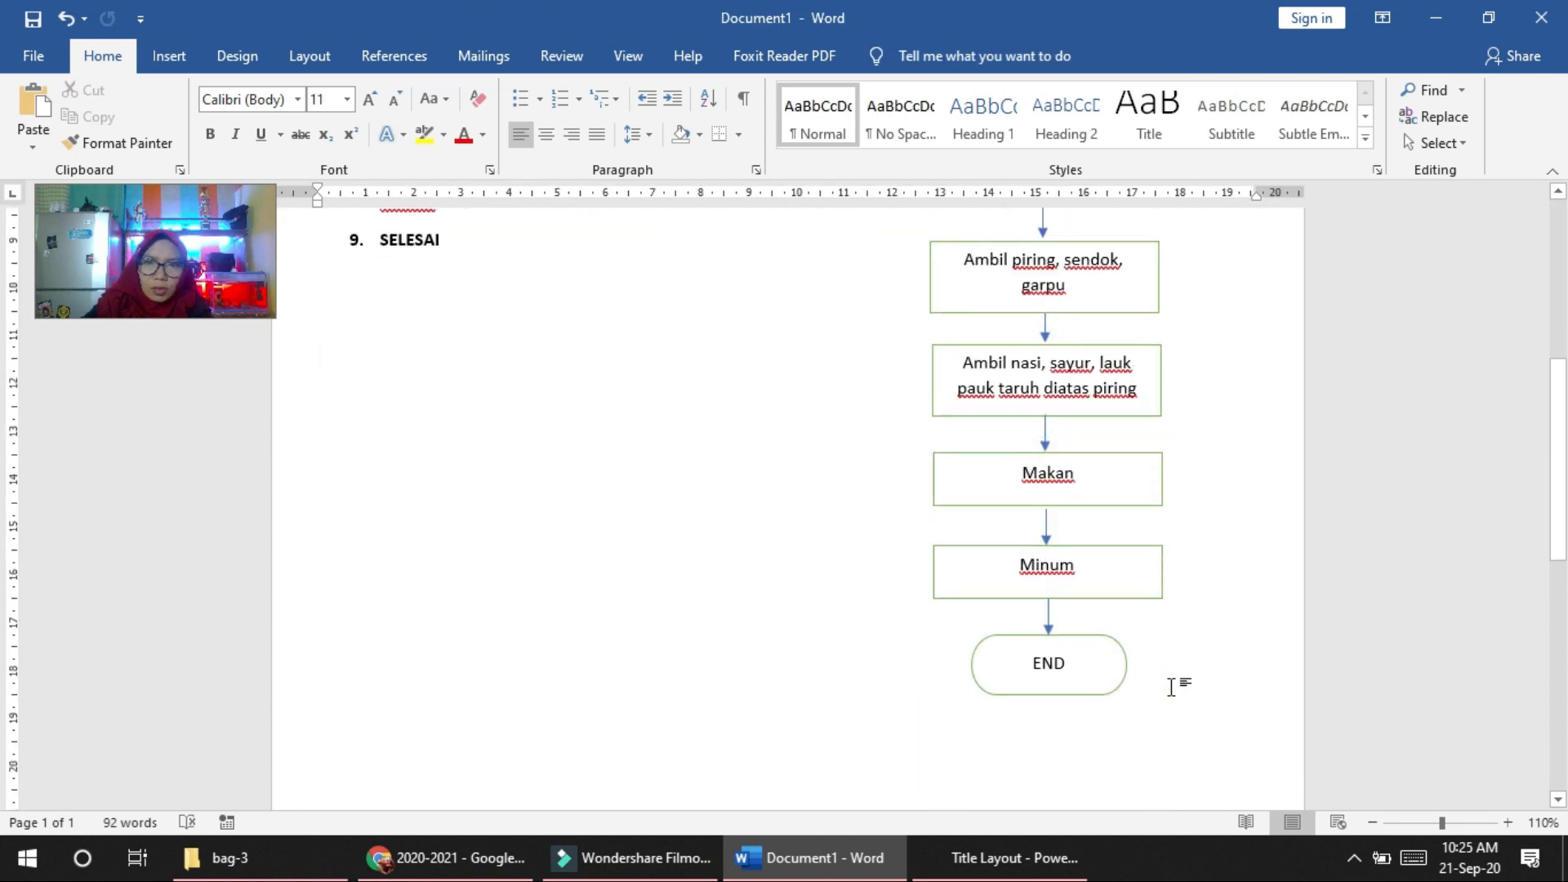
pyautogui.scroll(5, 1168, 686)
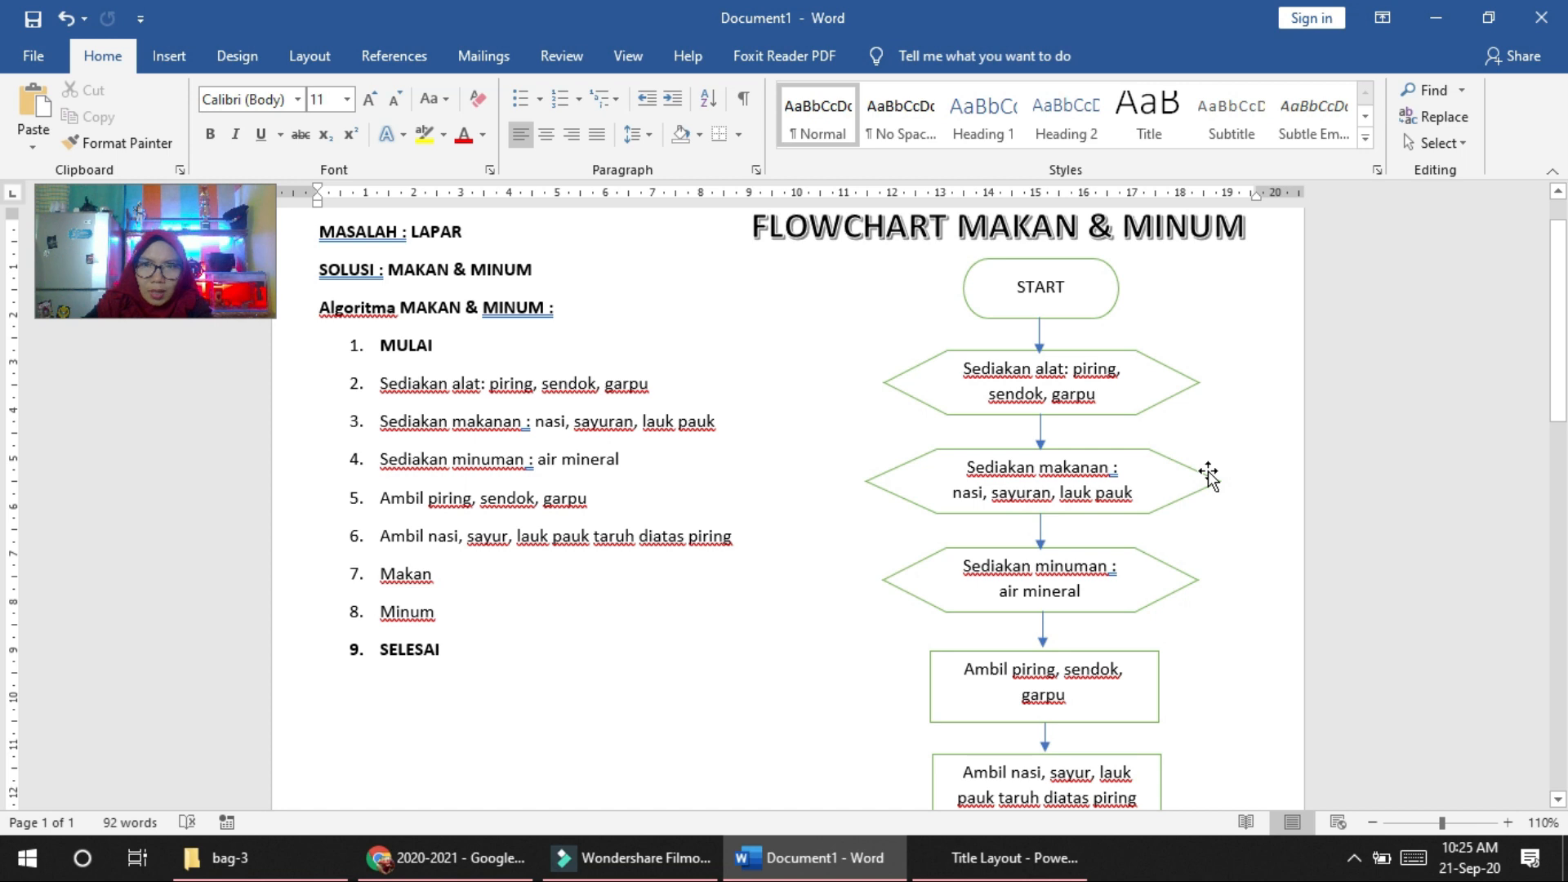
pyautogui.click(1105, 287)
pyautogui.click(1073, 372)
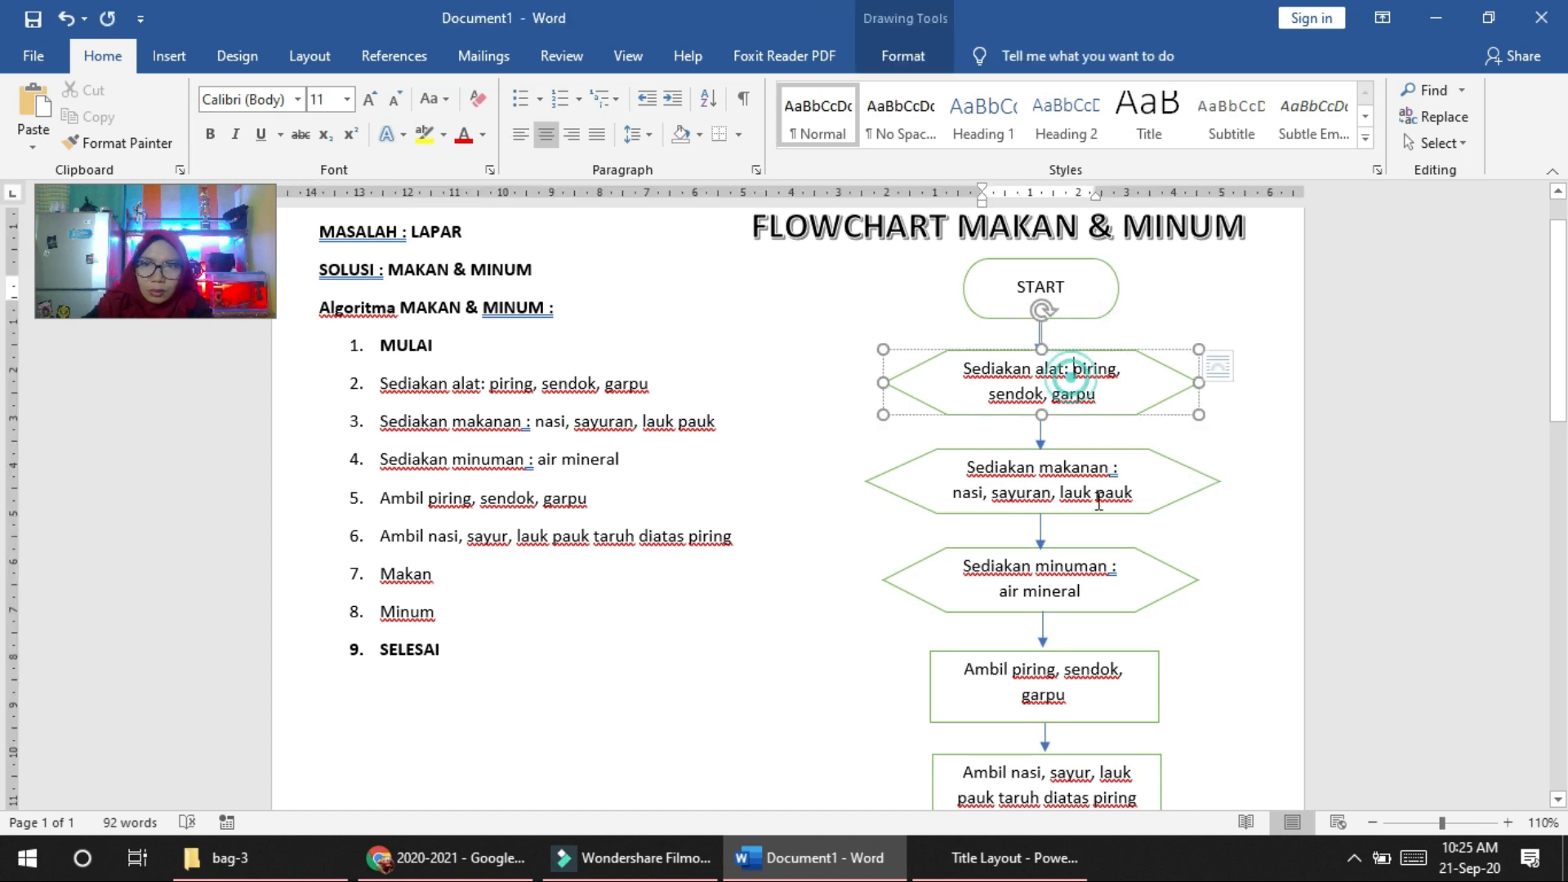
pyautogui.click(1086, 469)
pyautogui.click(1079, 591)
pyautogui.scroll(-5, 1210, 596)
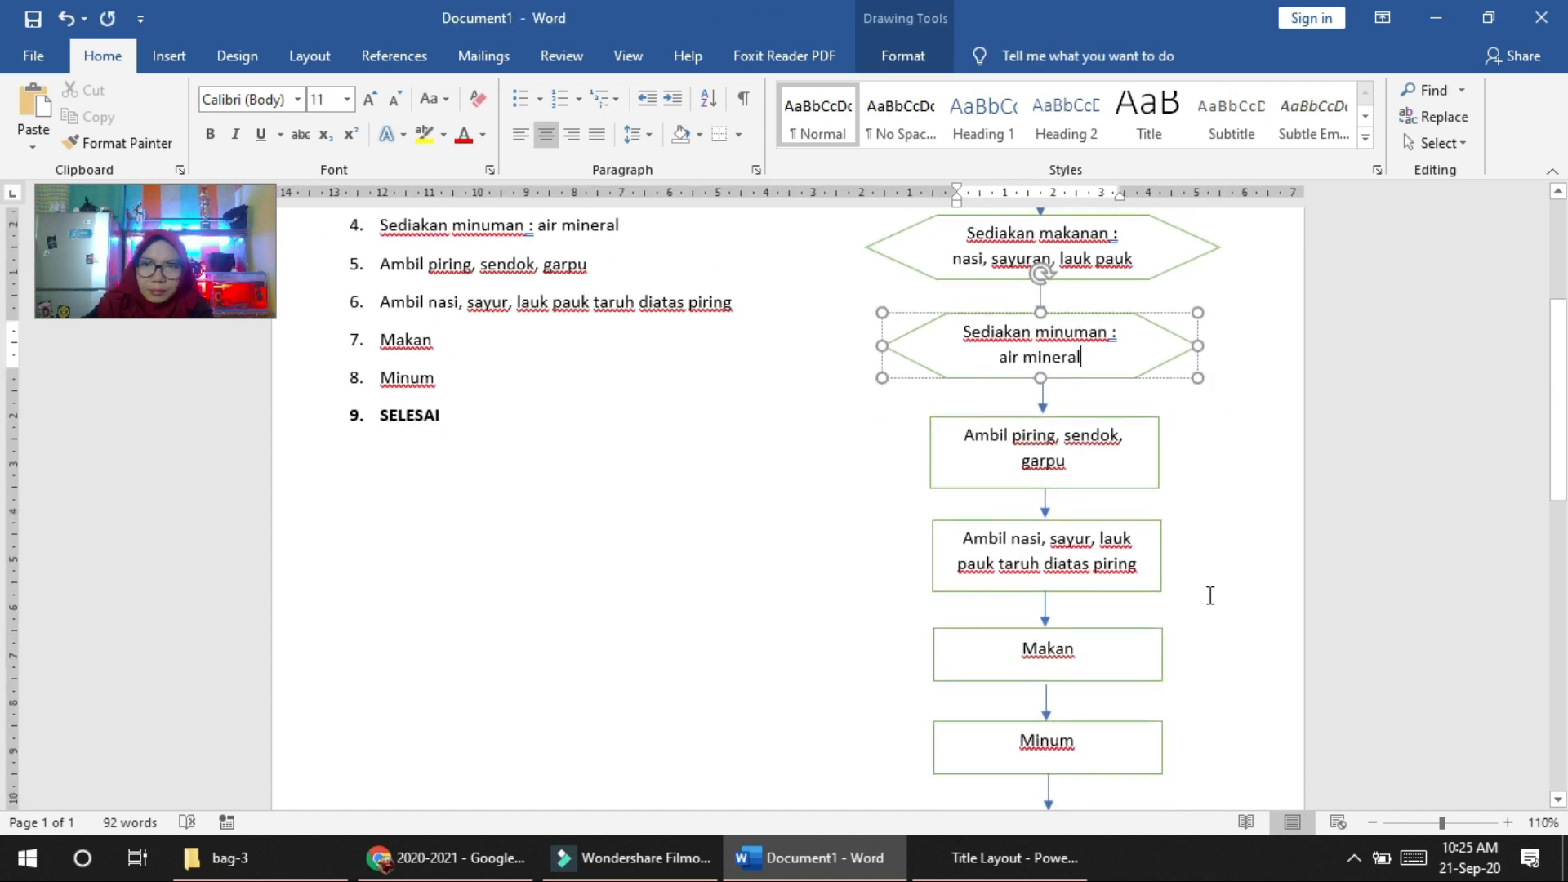
pyautogui.click(1086, 455)
pyautogui.click(1088, 566)
pyautogui.scroll(-5, 1214, 588)
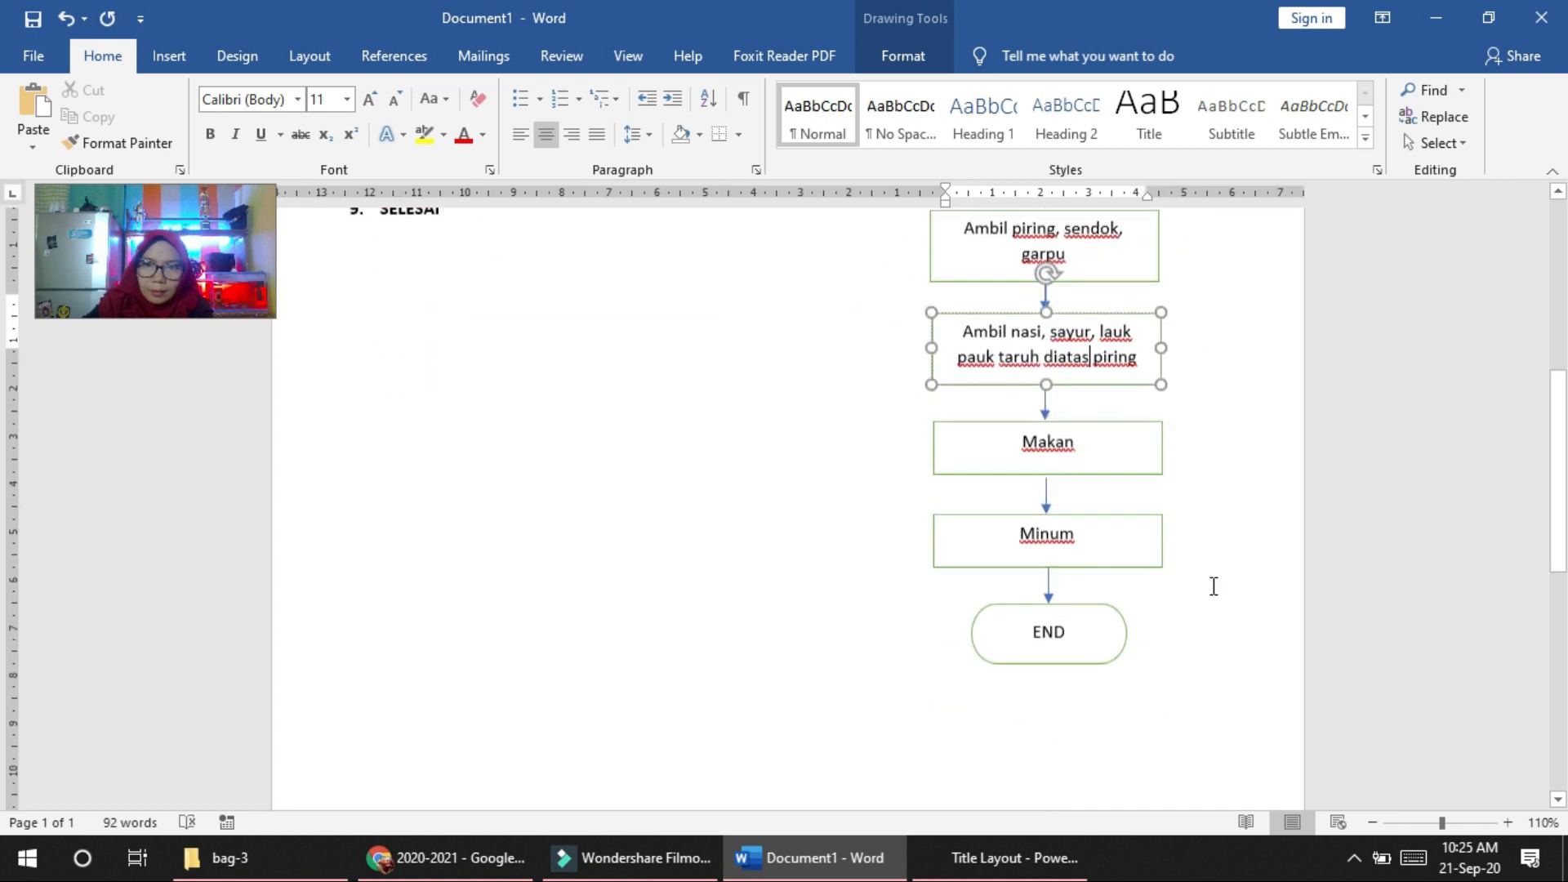
pyautogui.click(1105, 400)
pyautogui.click(1092, 517)
pyautogui.click(1081, 595)
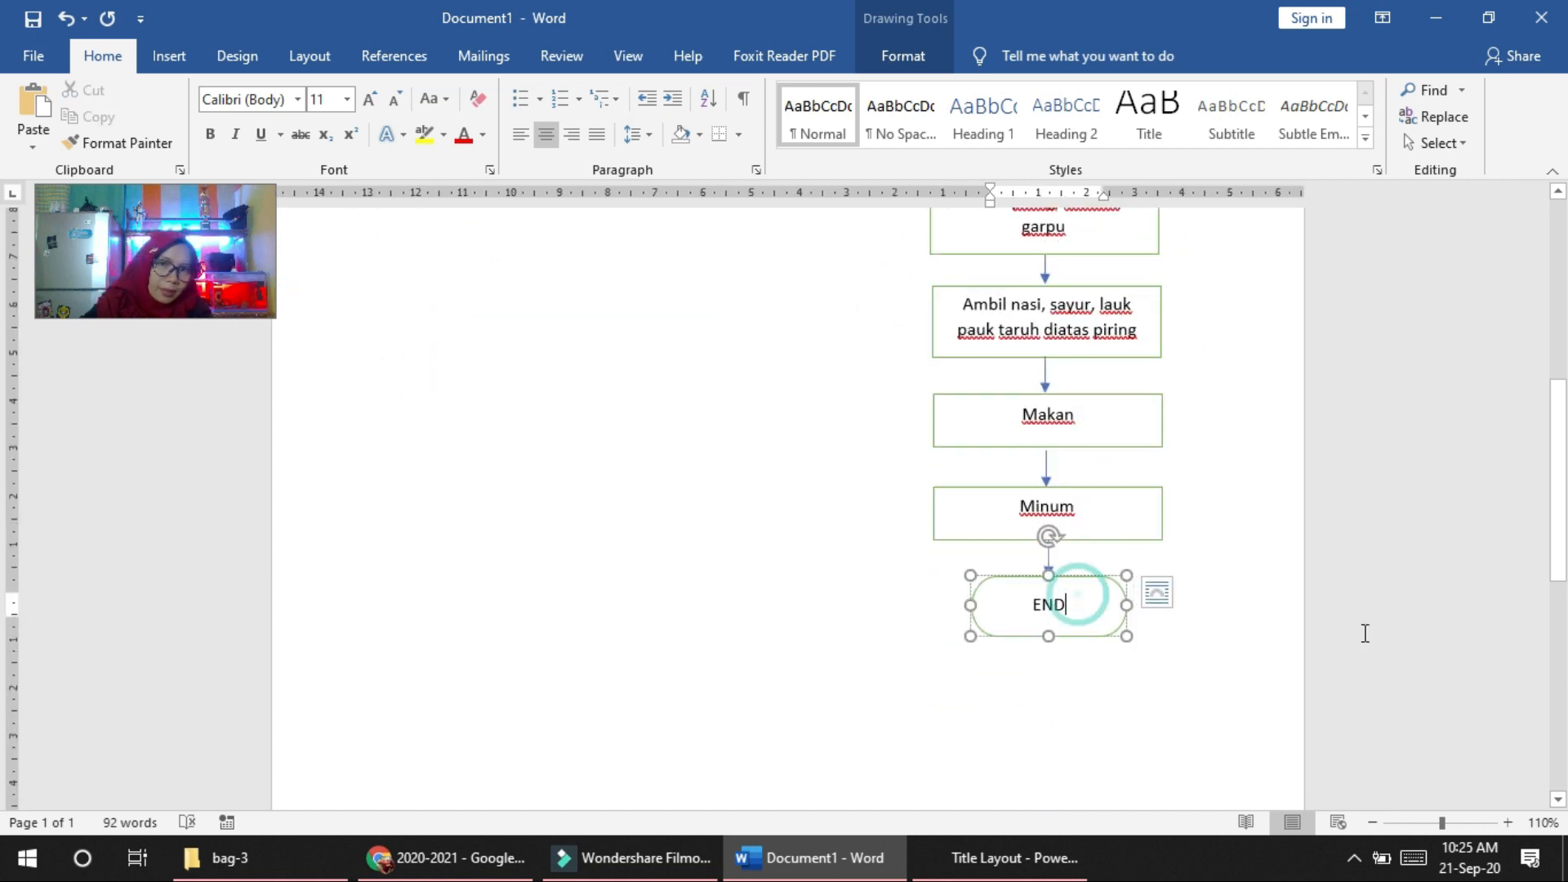
pyautogui.scroll(5, 1366, 634)
pyautogui.scroll(6, 1367, 634)
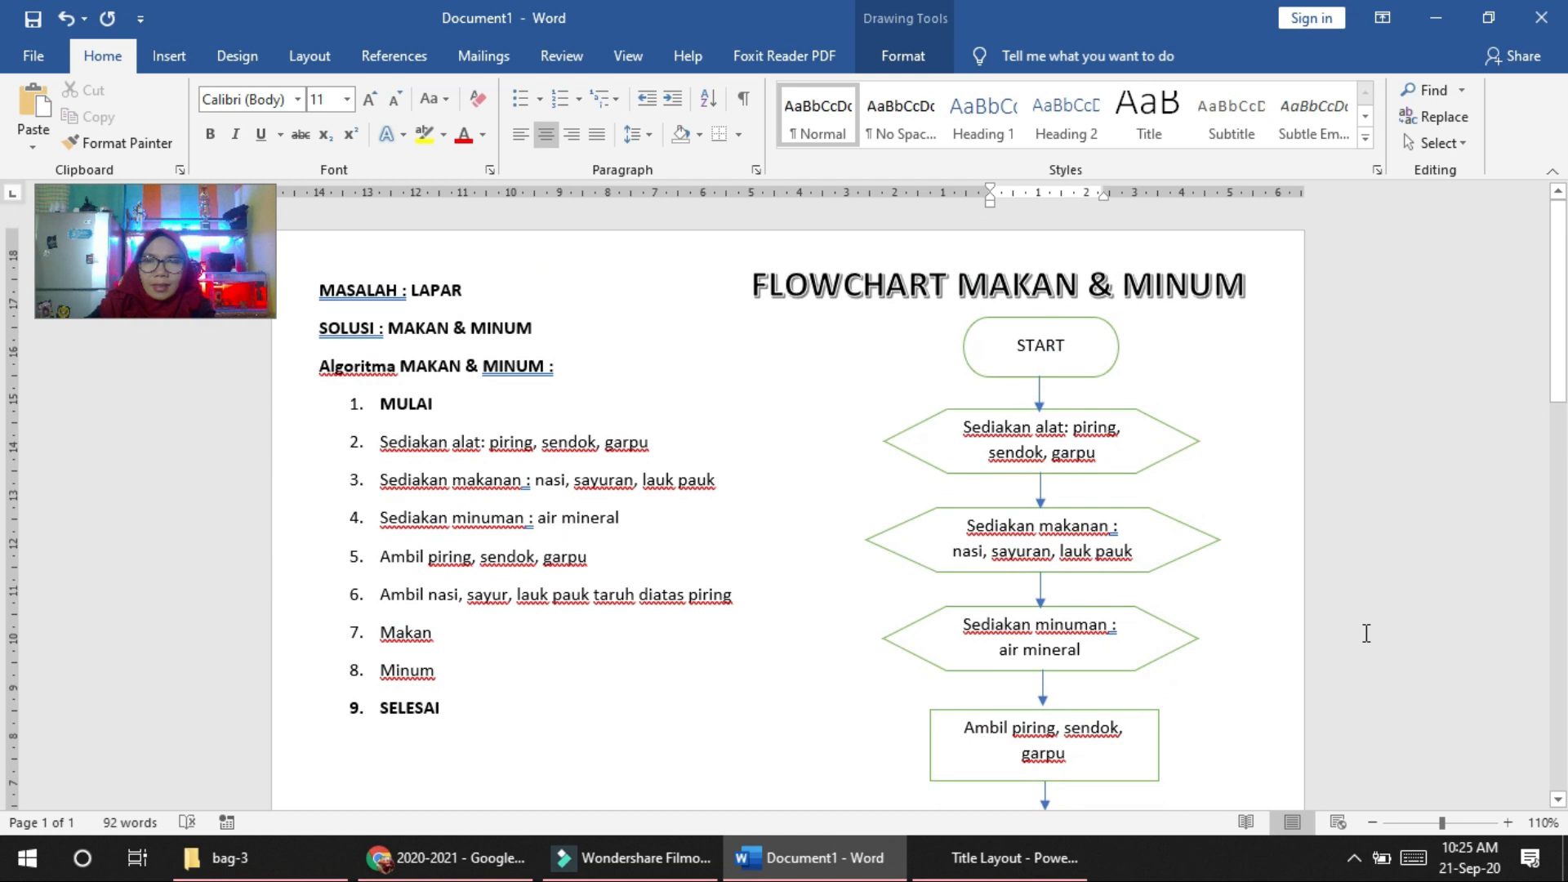
# Step: View the page at 80% zoom and compare the whole flowchart, including its title, with the algorithm list
pyautogui.click(1372, 823)
pyautogui.click(1372, 823)
pyautogui.click(1372, 822)
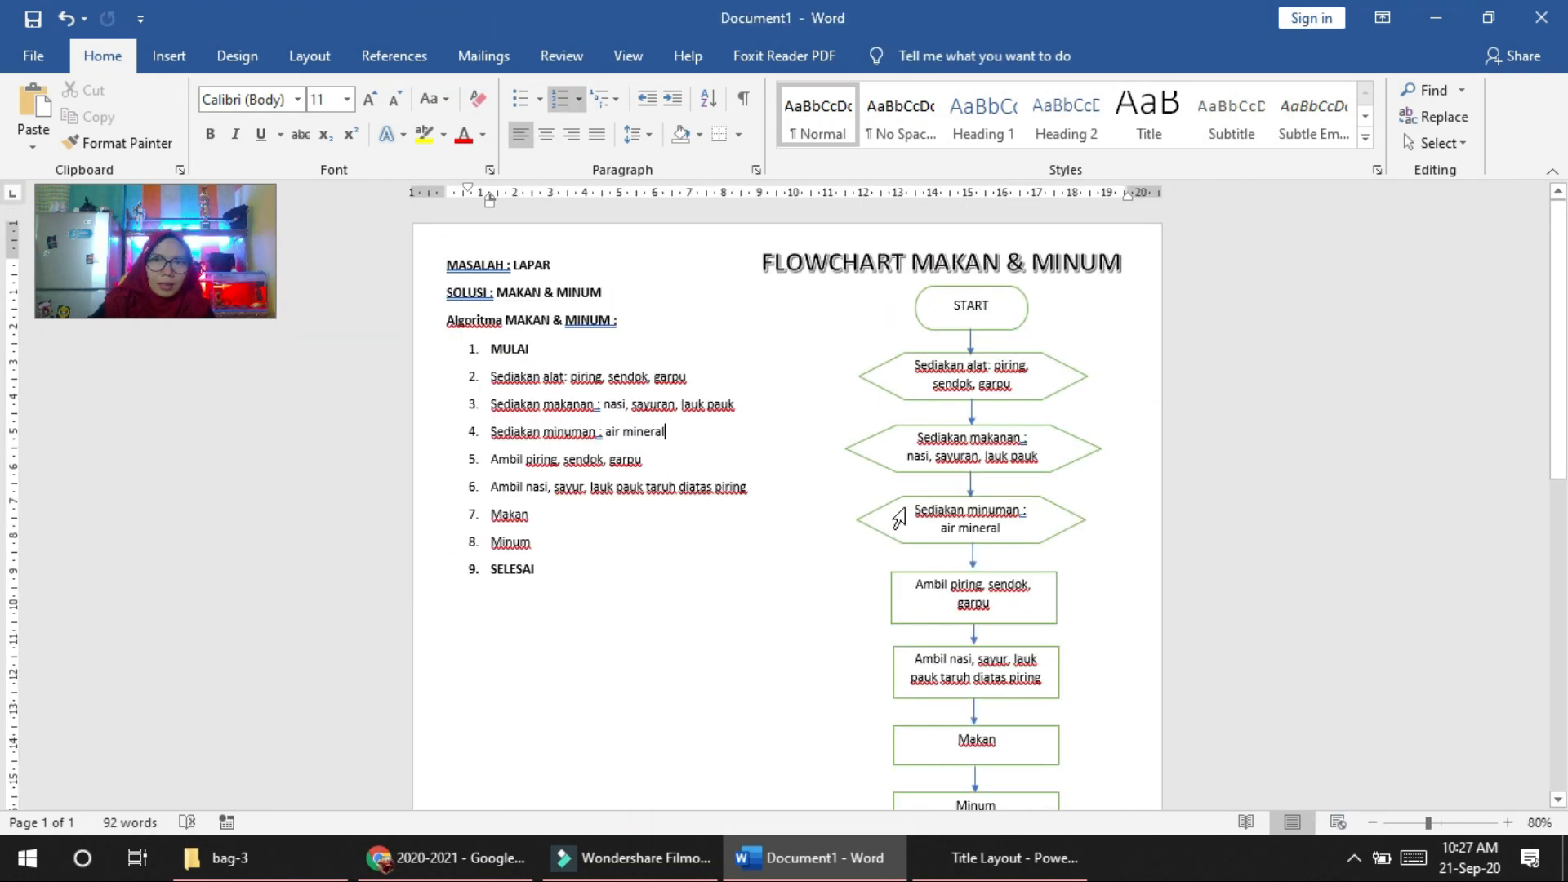
pyautogui.scroll(-3, 898, 570)
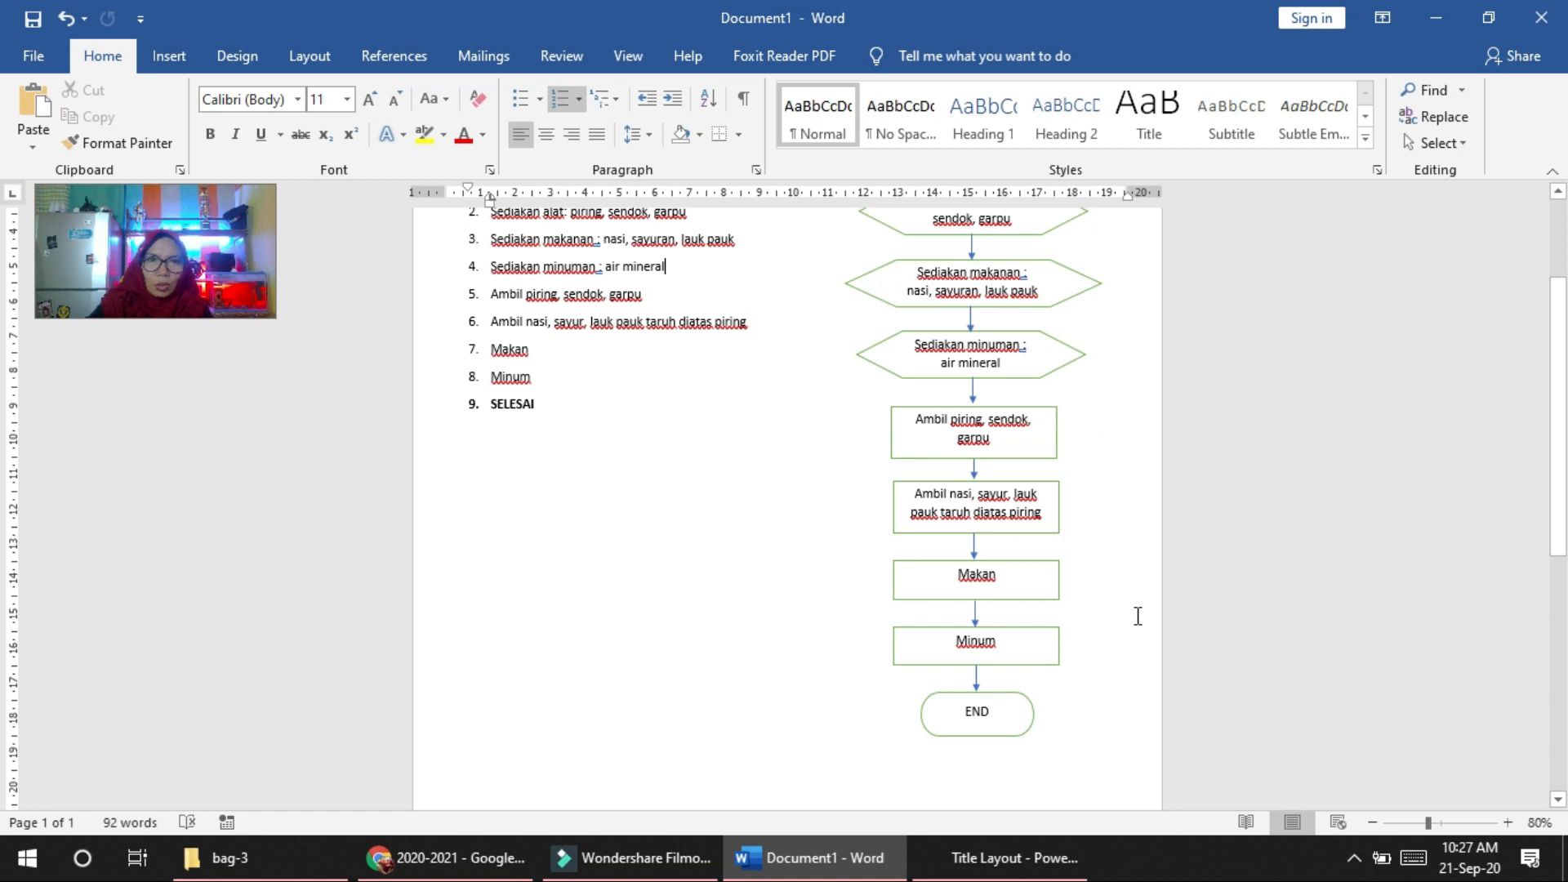
pyautogui.scroll(3, 863, 604)
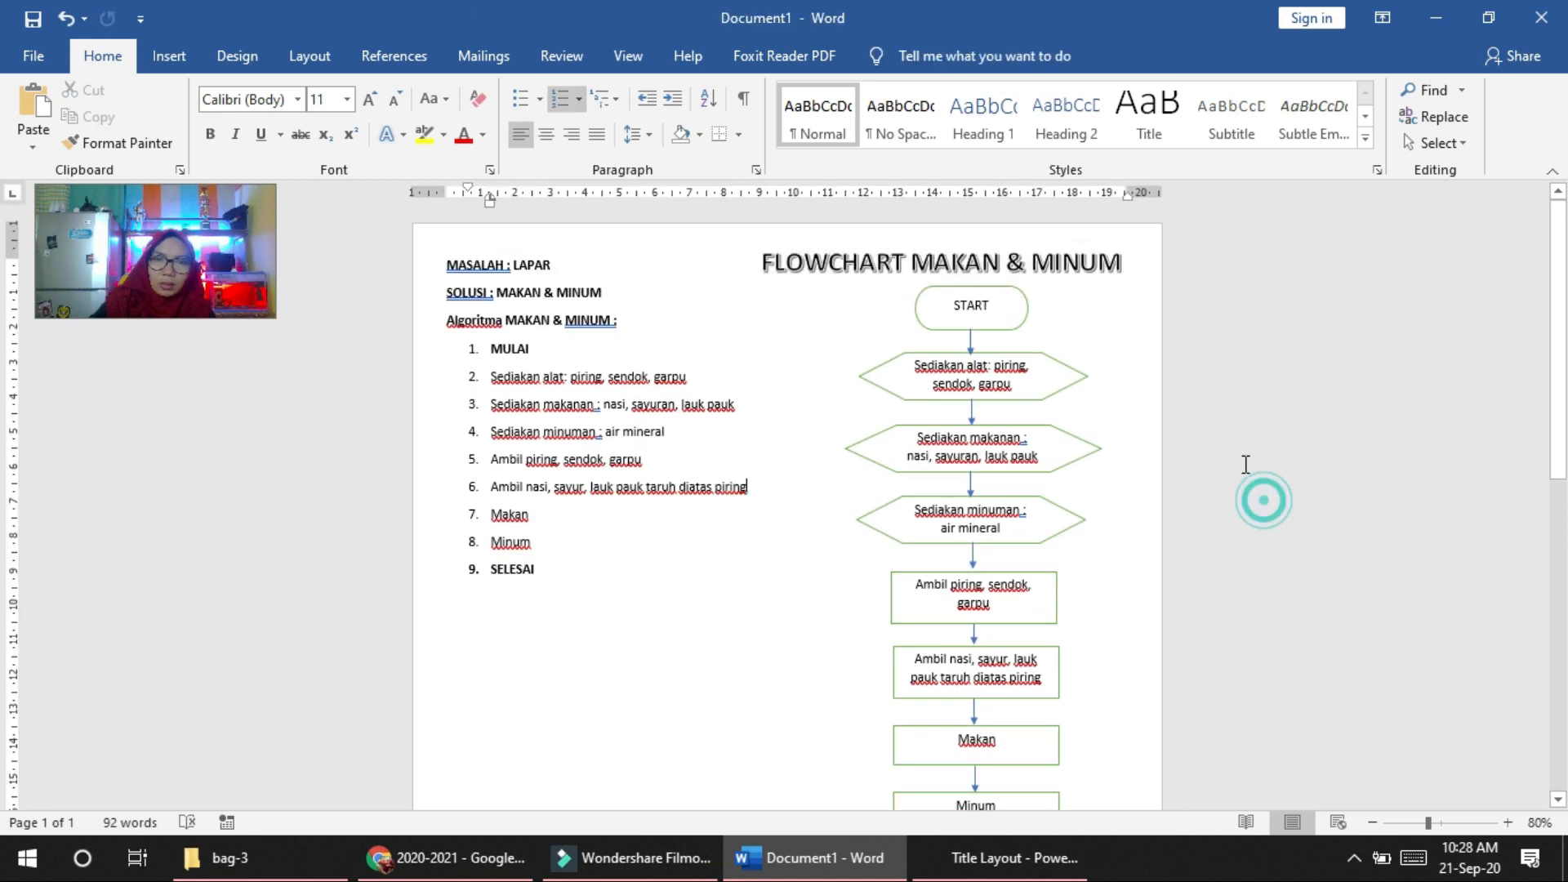
pyautogui.click(859, 262)
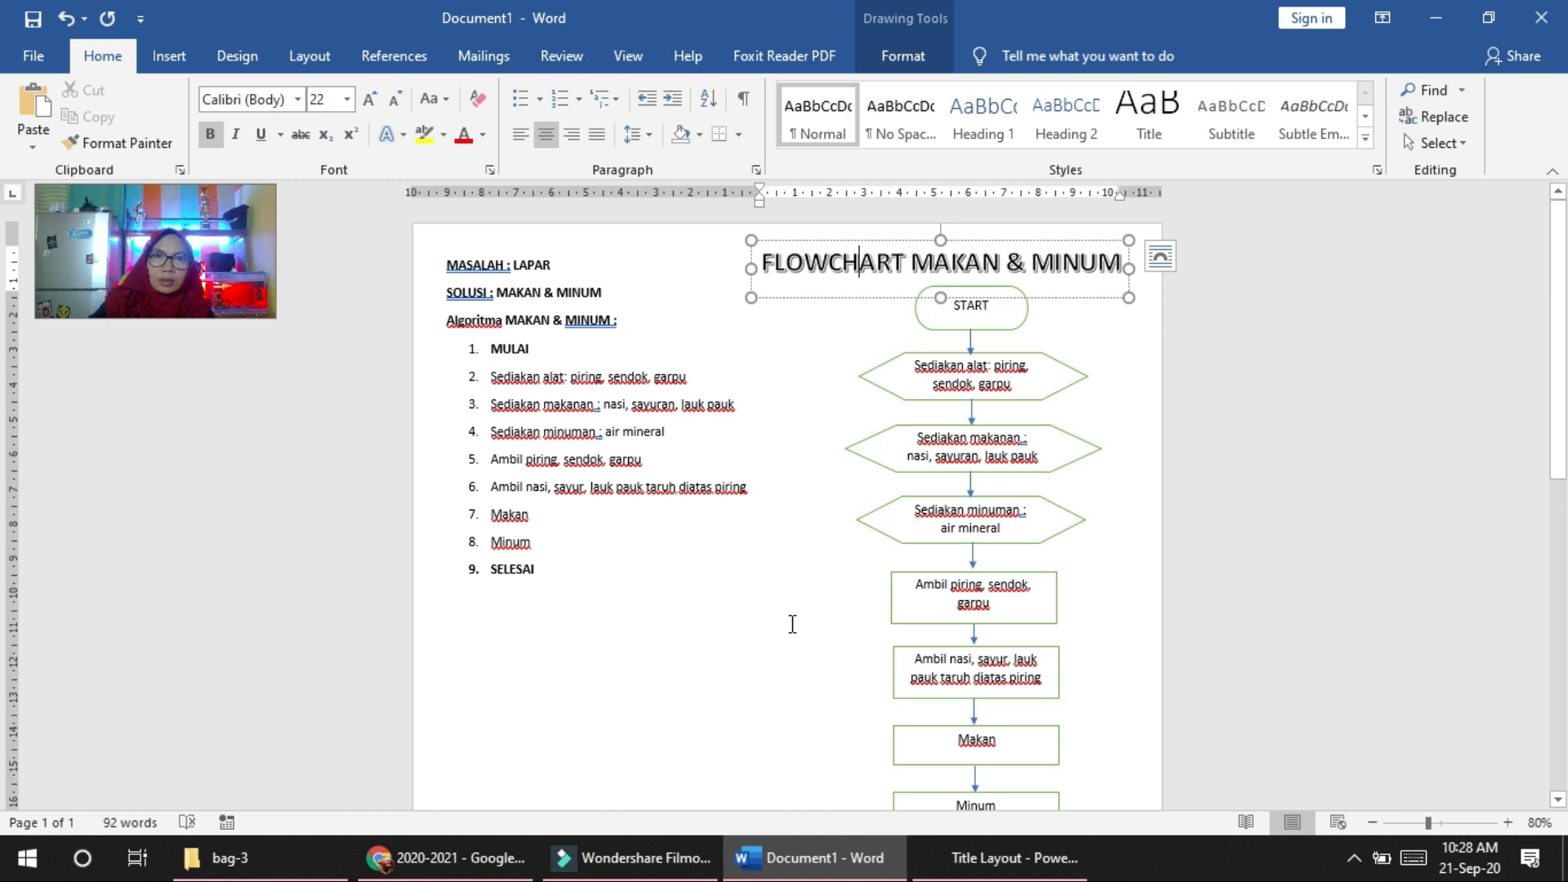
pyautogui.scroll(-12, 738, 666)
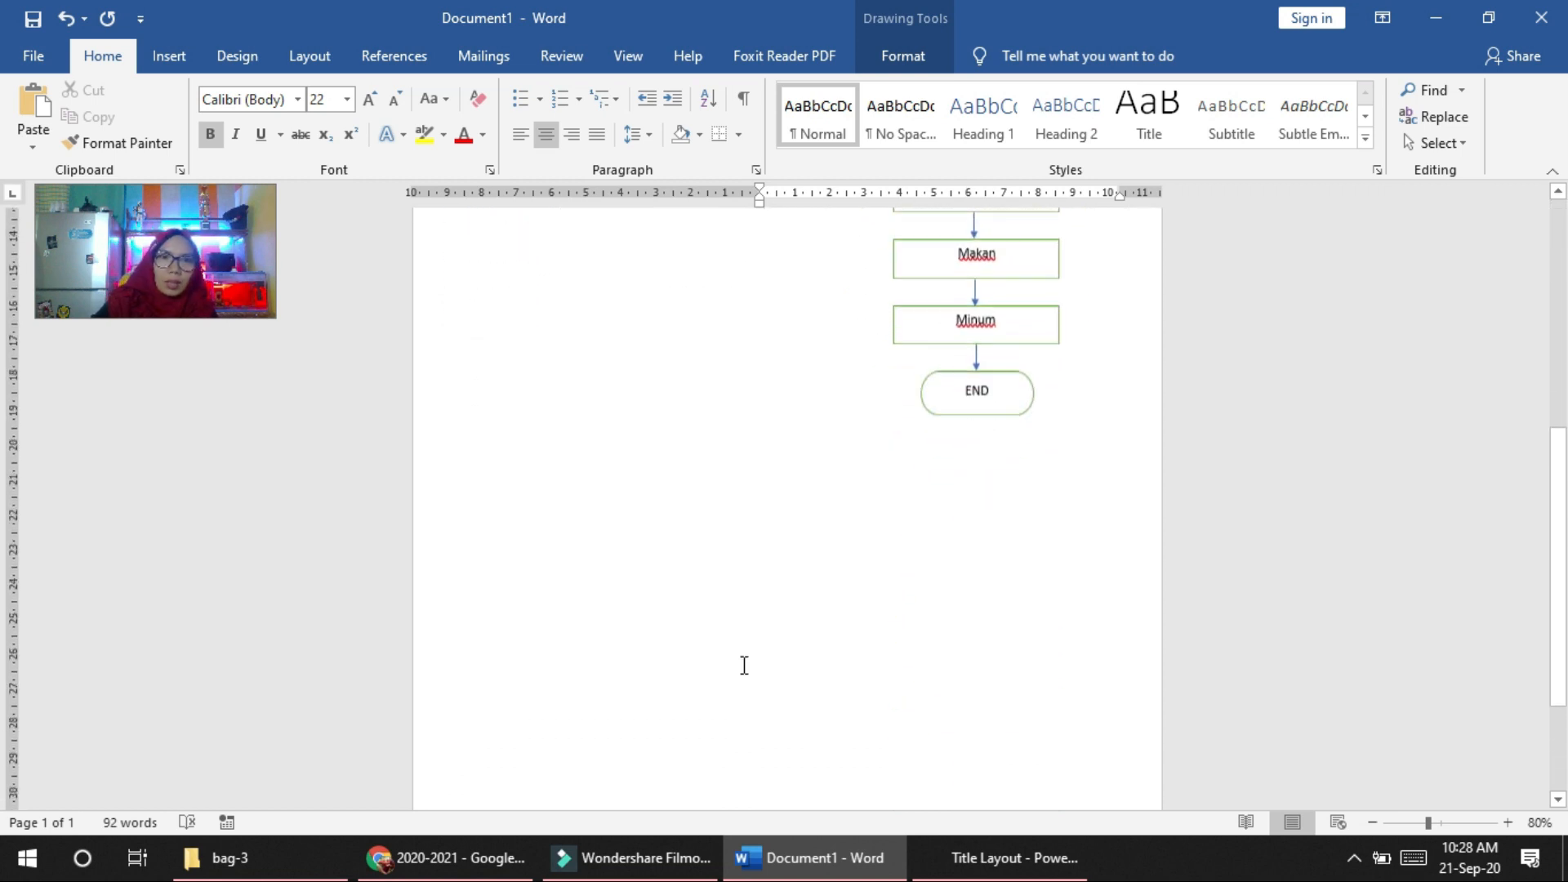
pyautogui.scroll(6, 744, 665)
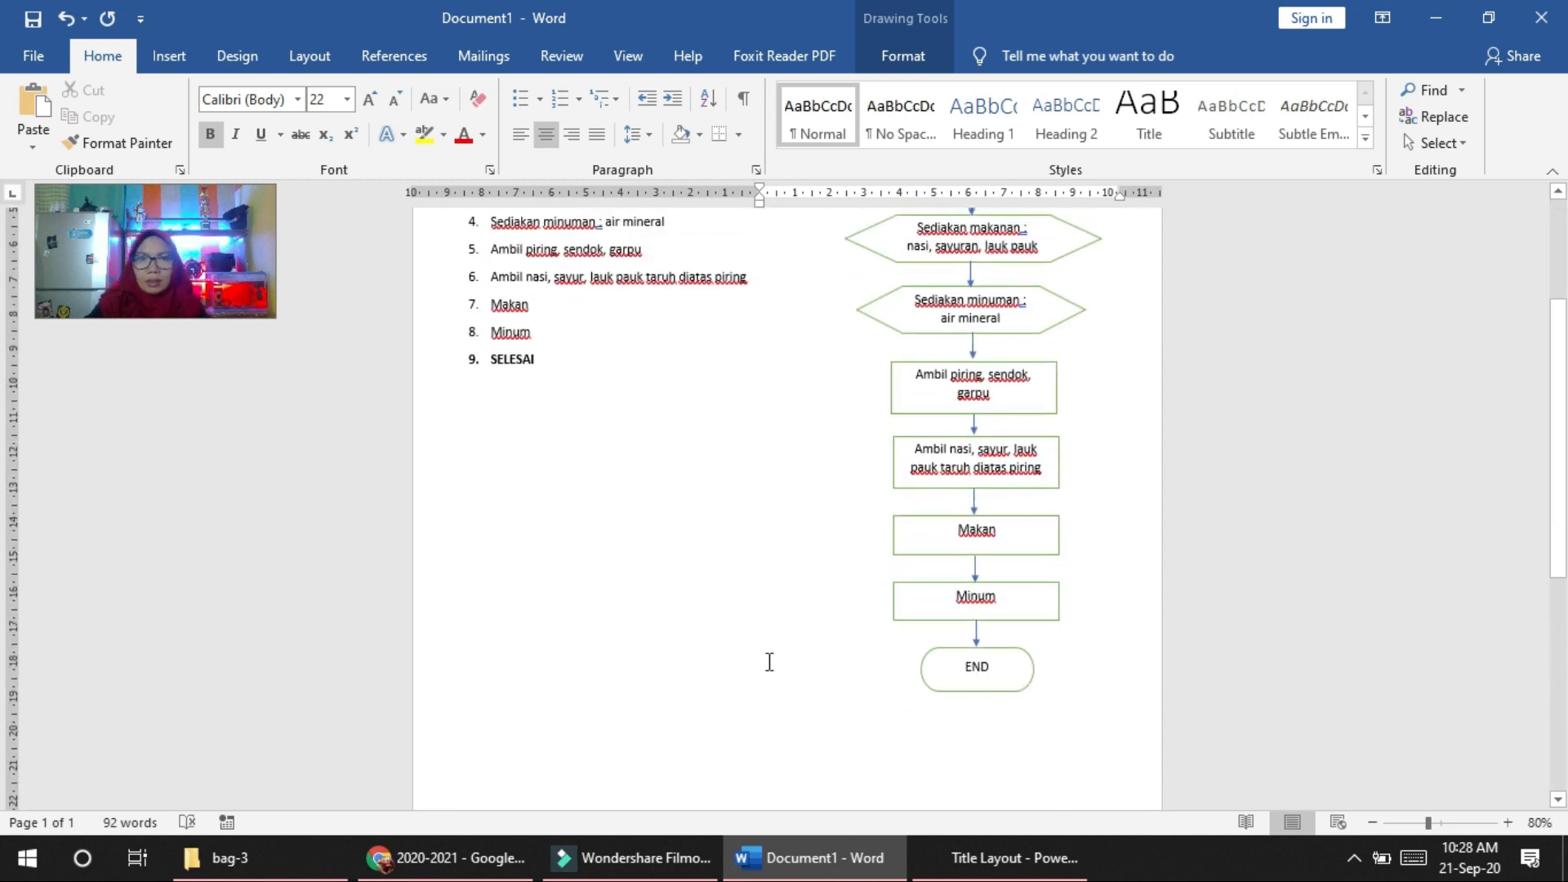
pyautogui.scroll(2, 781, 657)
# Step: Copy the entire document content, including all flowchart shapes, and paste it onto a new second page created with blank paragraphs
pyautogui.click(1200, 572)
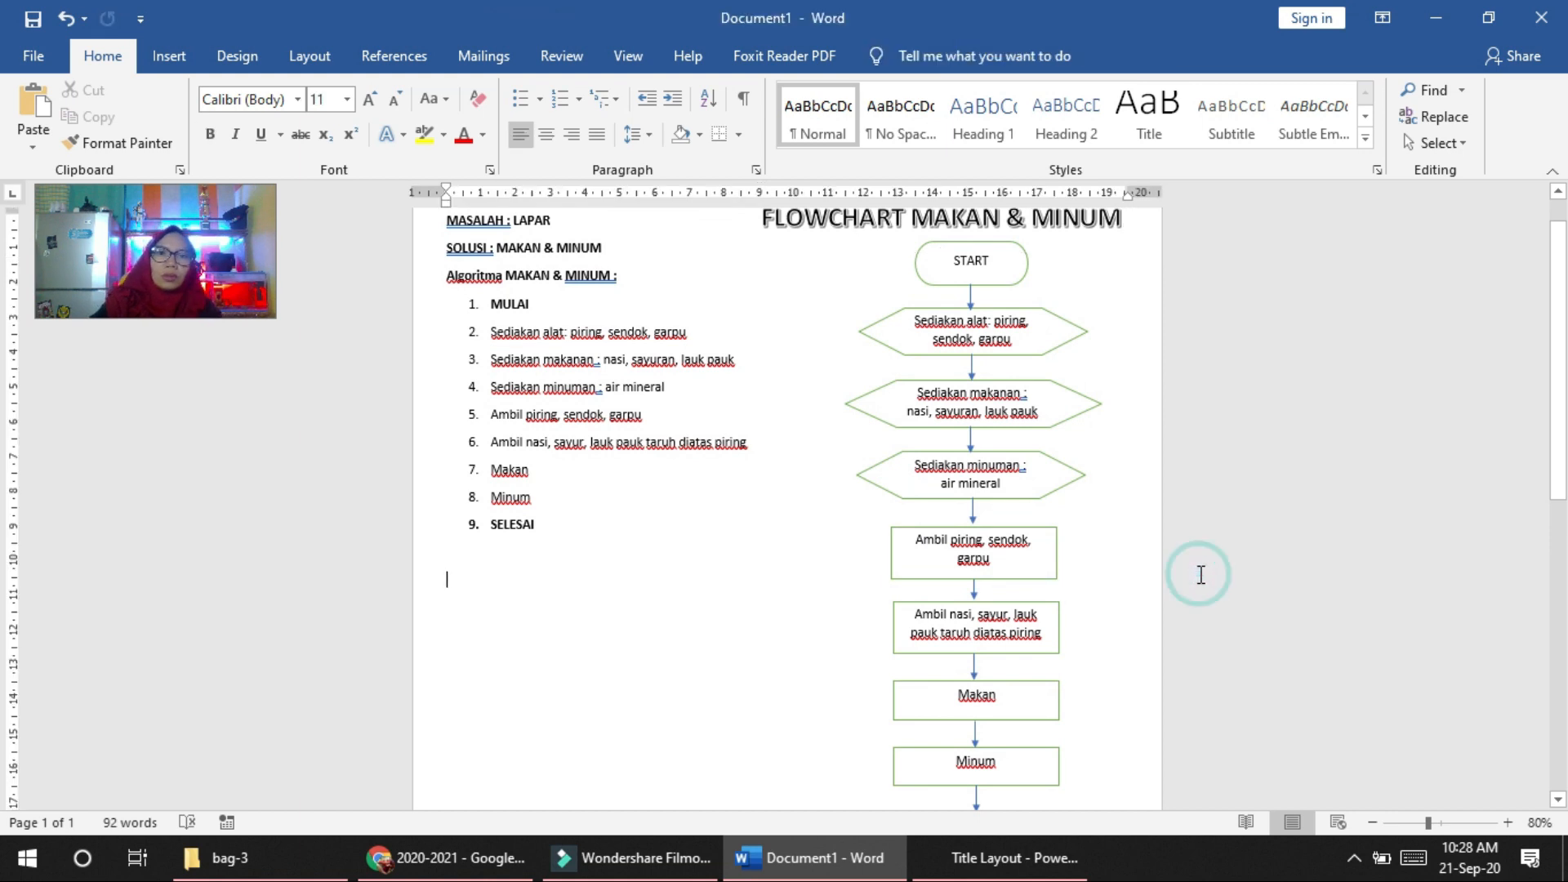
pyautogui.hotkey('ctrl', 'a')
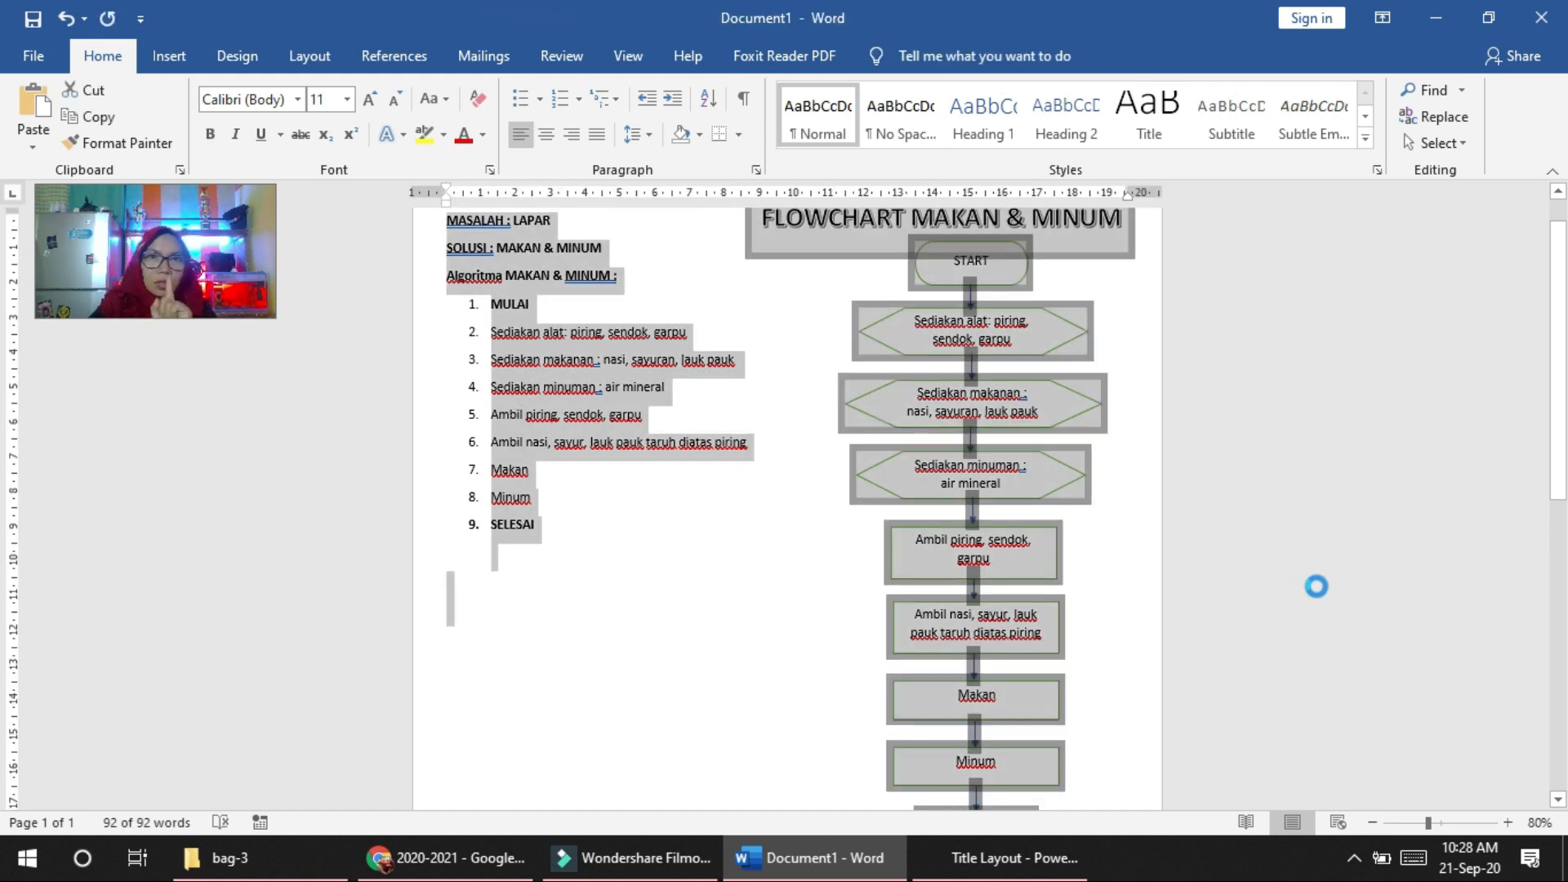
pyautogui.click(953, 572)
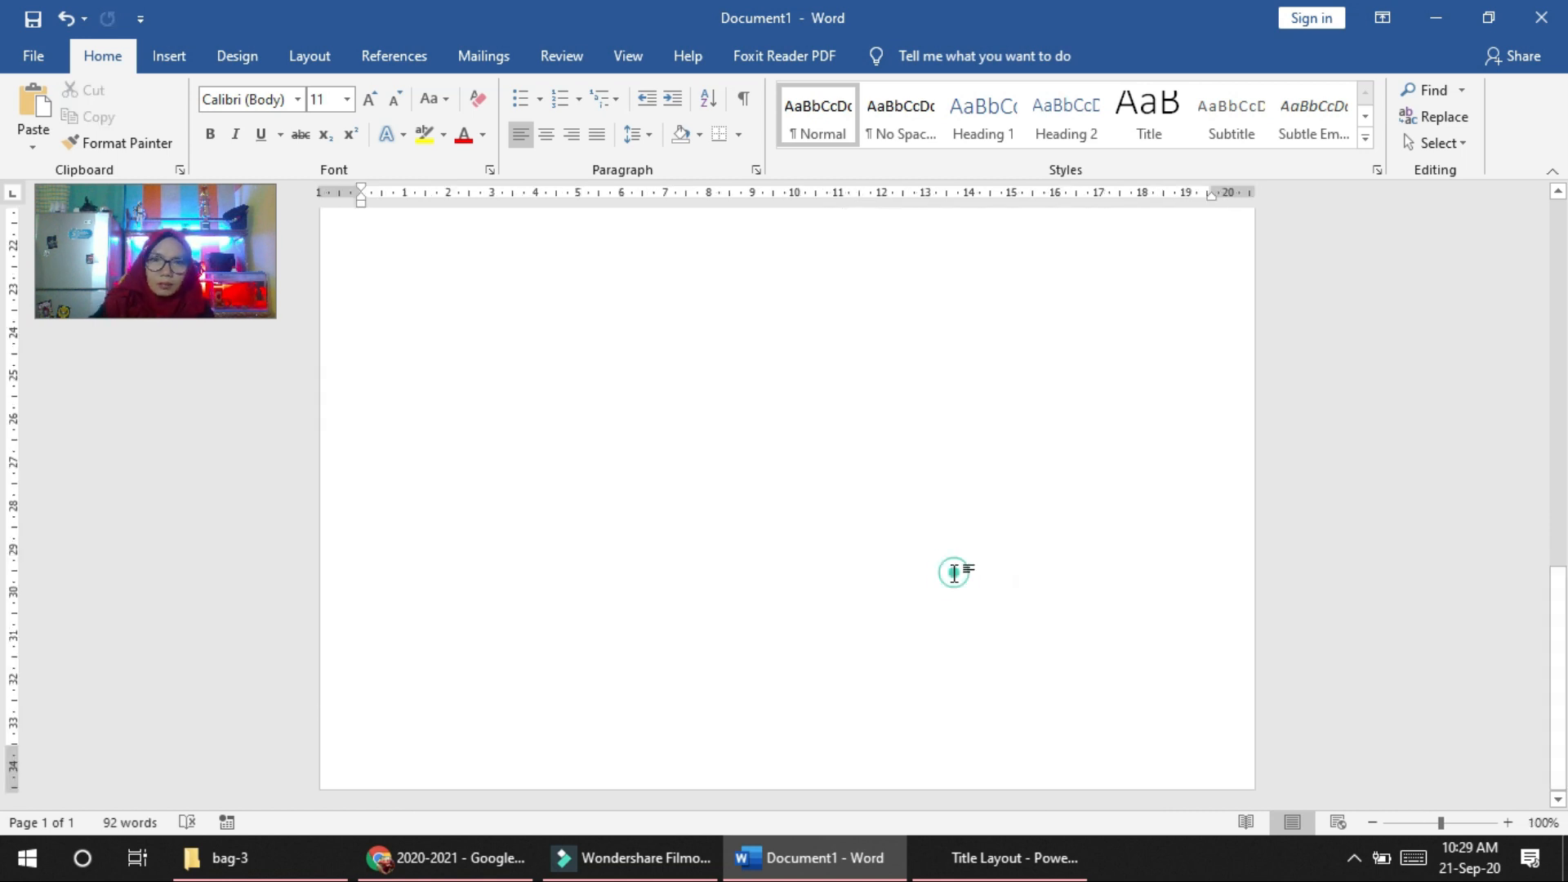
pyautogui.press('Return')
pyautogui.press('Return')
pyautogui.press('Return')
pyautogui.press('Return')
pyautogui.press('Return')
pyautogui.press('Return')
pyautogui.press('Return')
pyautogui.press('Return')
pyautogui.press('Return')
pyautogui.press('Return')
pyautogui.press('Return')
pyautogui.press('Return')
pyautogui.press('Return')
pyautogui.press('Return')
pyautogui.press('Return')
pyautogui.press('Return')
pyautogui.press('Return')
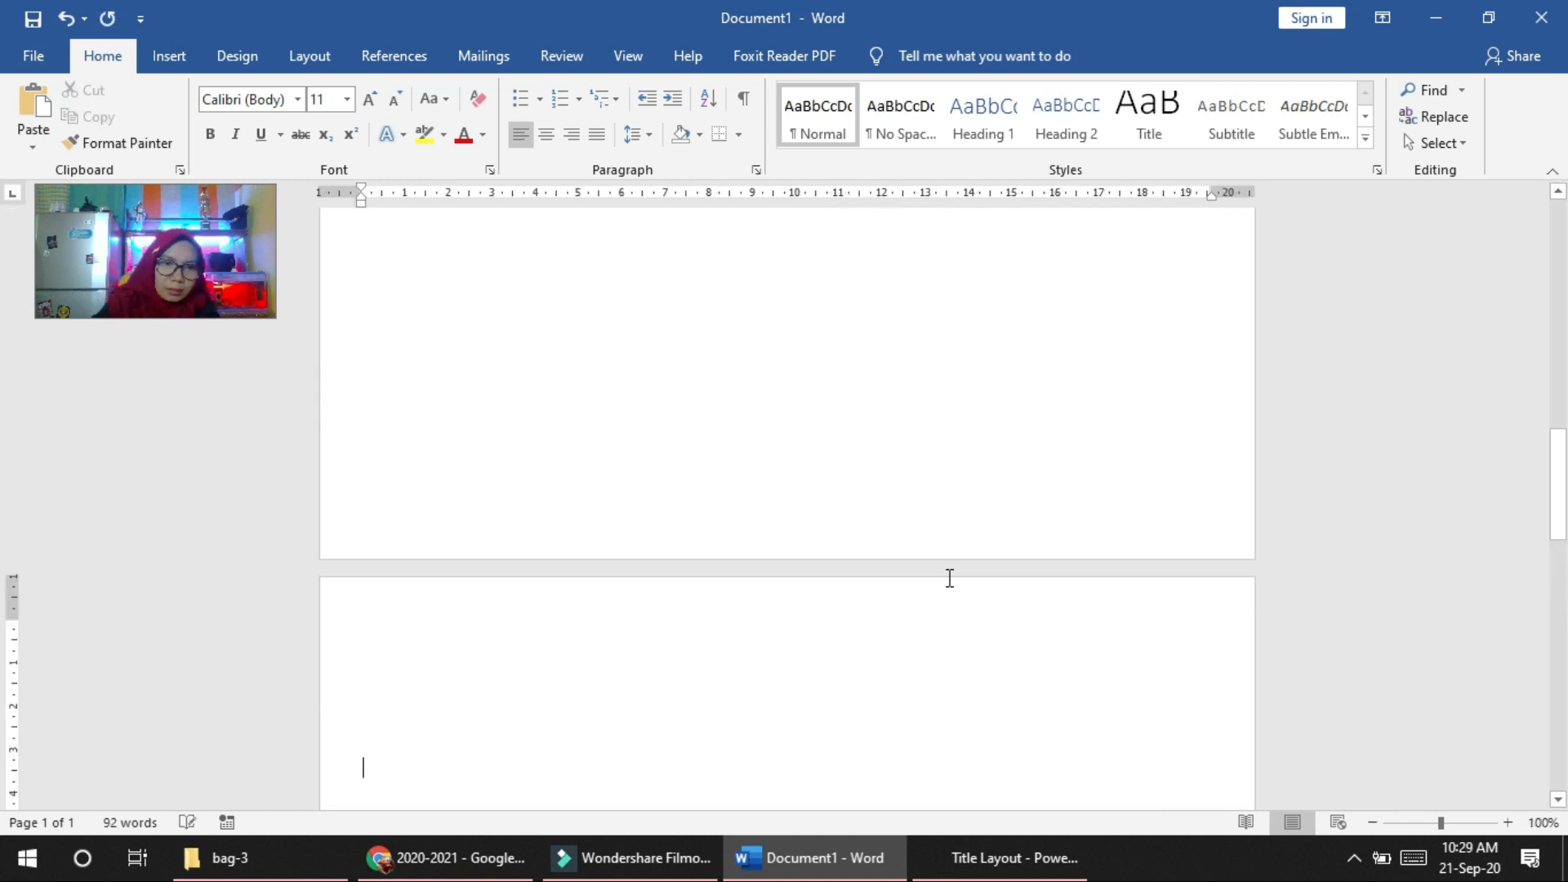
pyautogui.click(578, 638)
pyautogui.hotkey('ctrl', 'v')
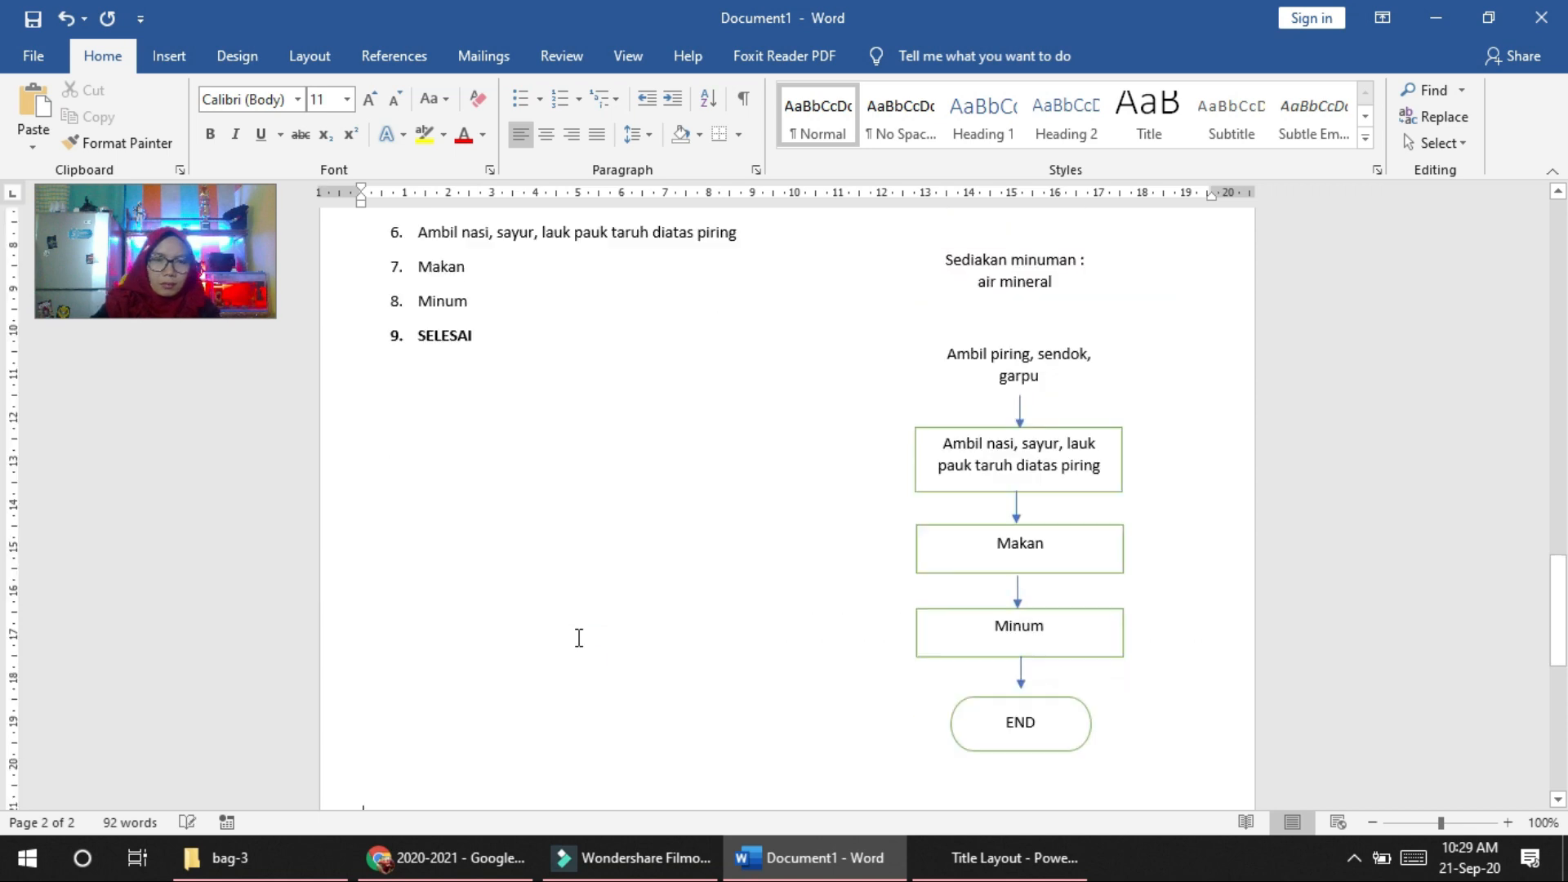
# Step: Add "Makan lagi" as a new numbered item between "Minum" and "SELESAI" in the second page's algorithm list
pyautogui.scroll(5, 542, 560)
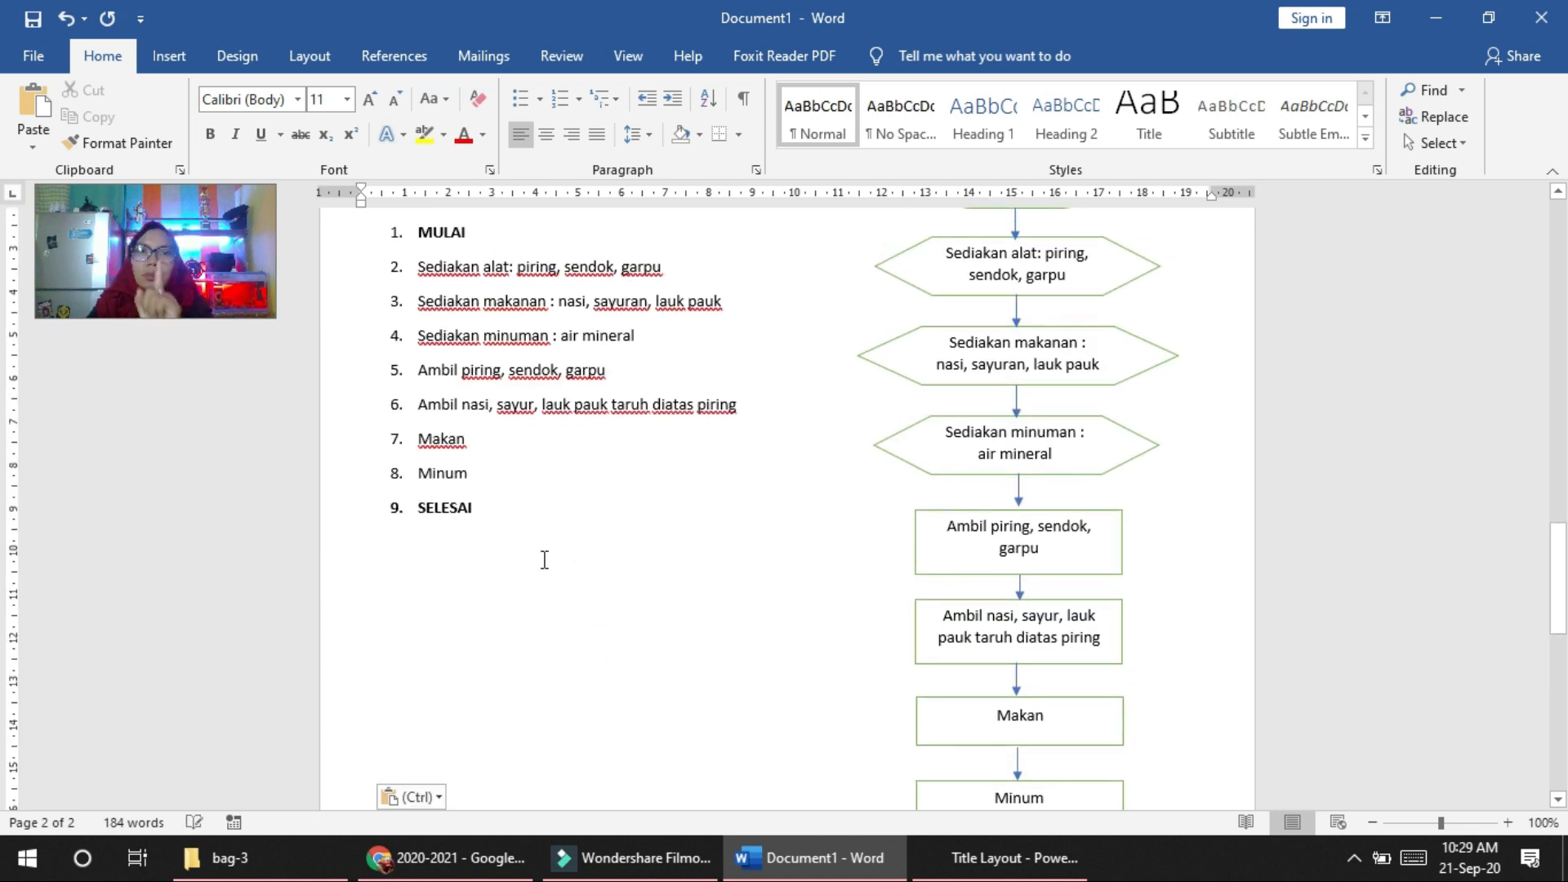
pyautogui.click(511, 475)
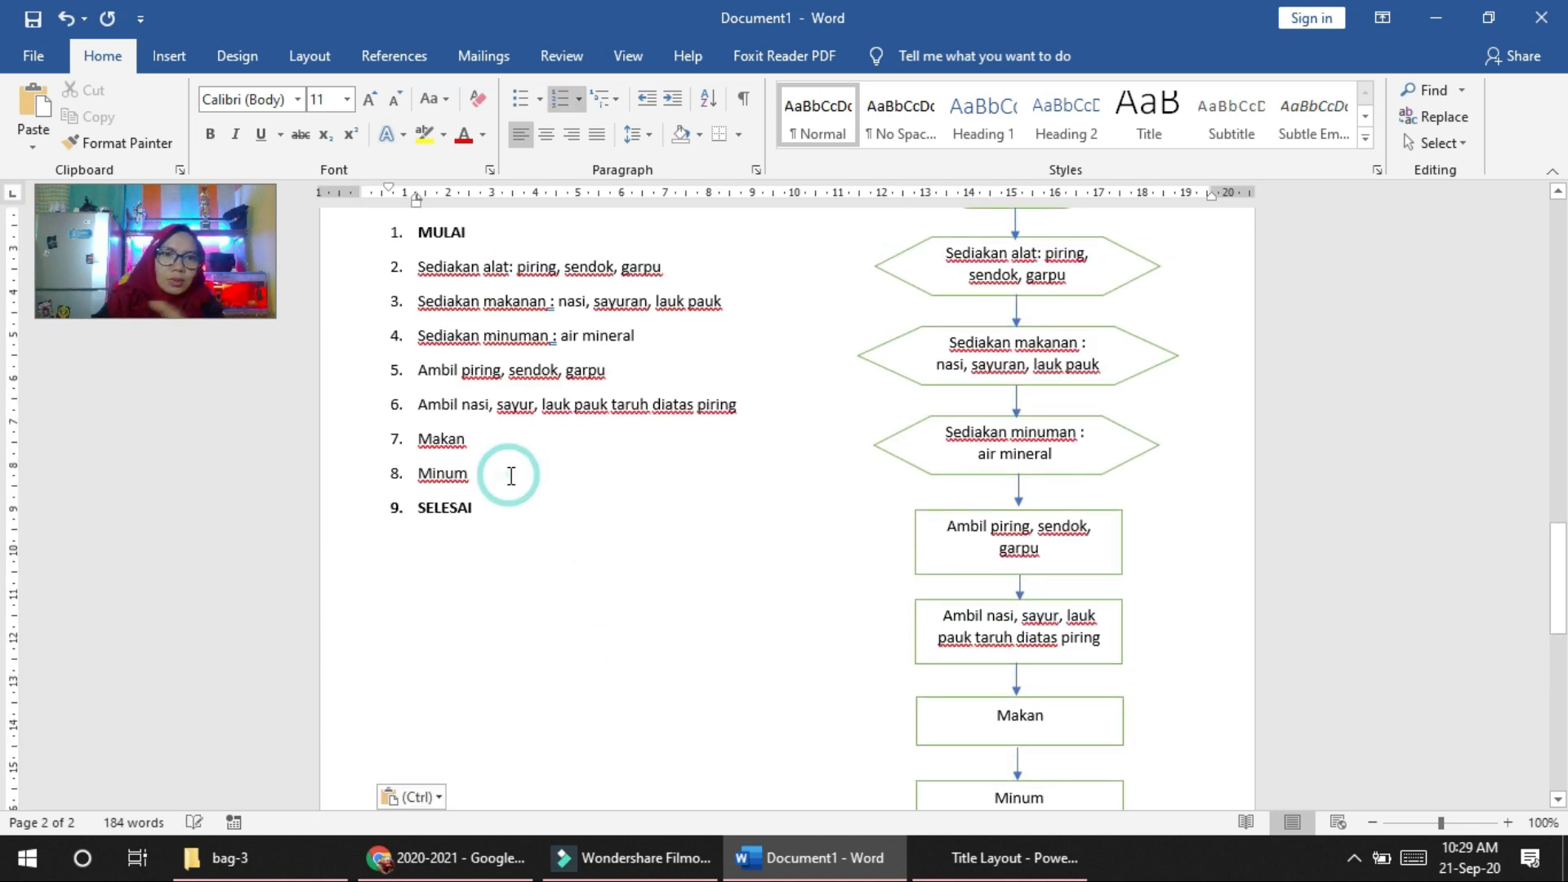
pyautogui.press('Return')
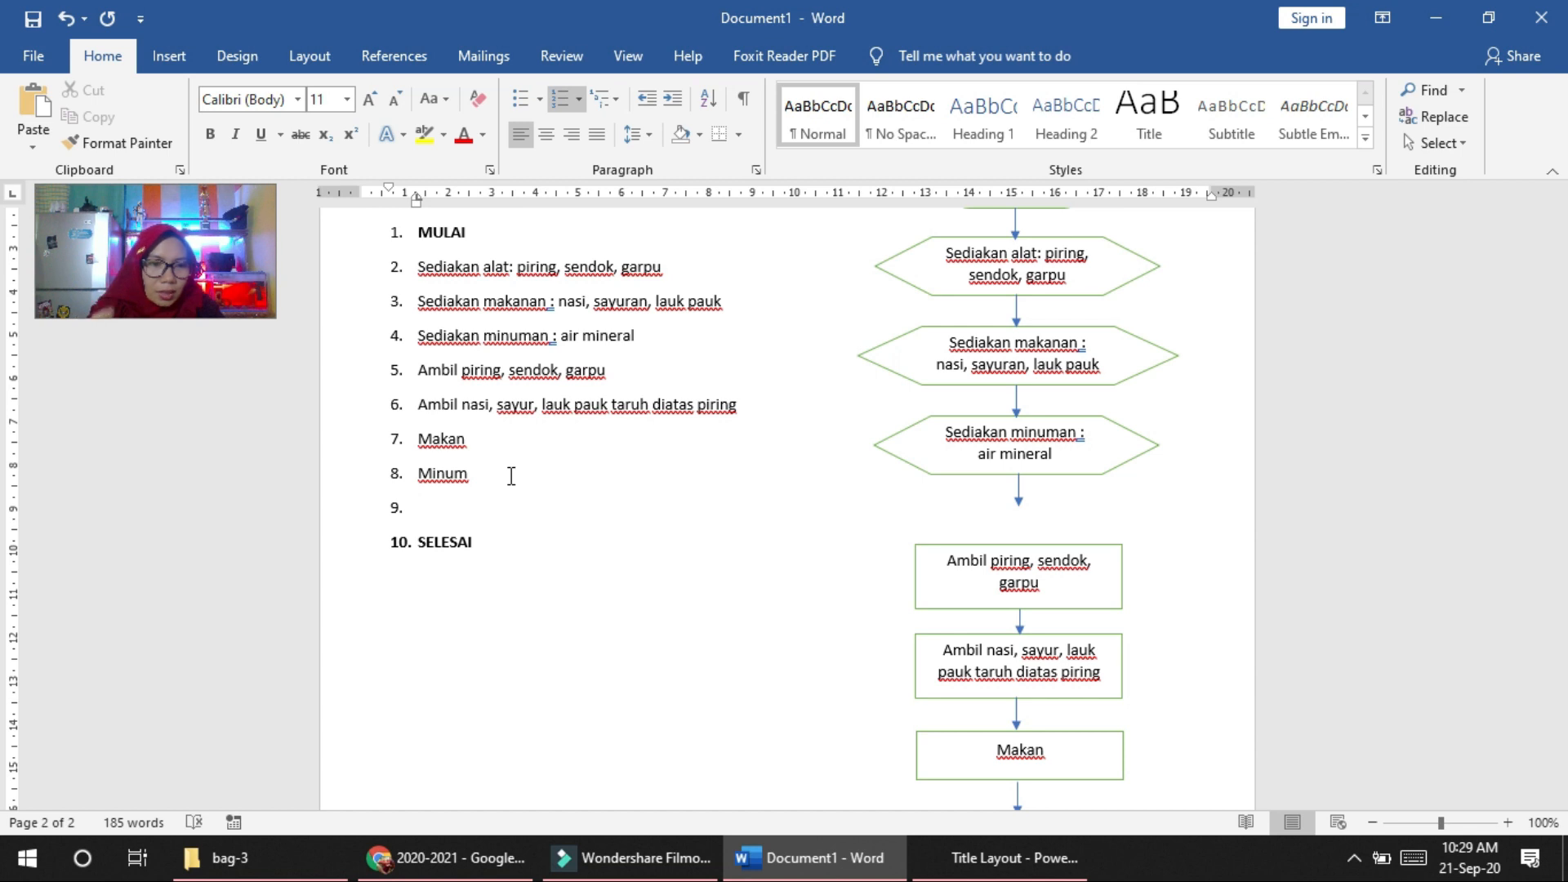
pyautogui.write('Makan lagi')
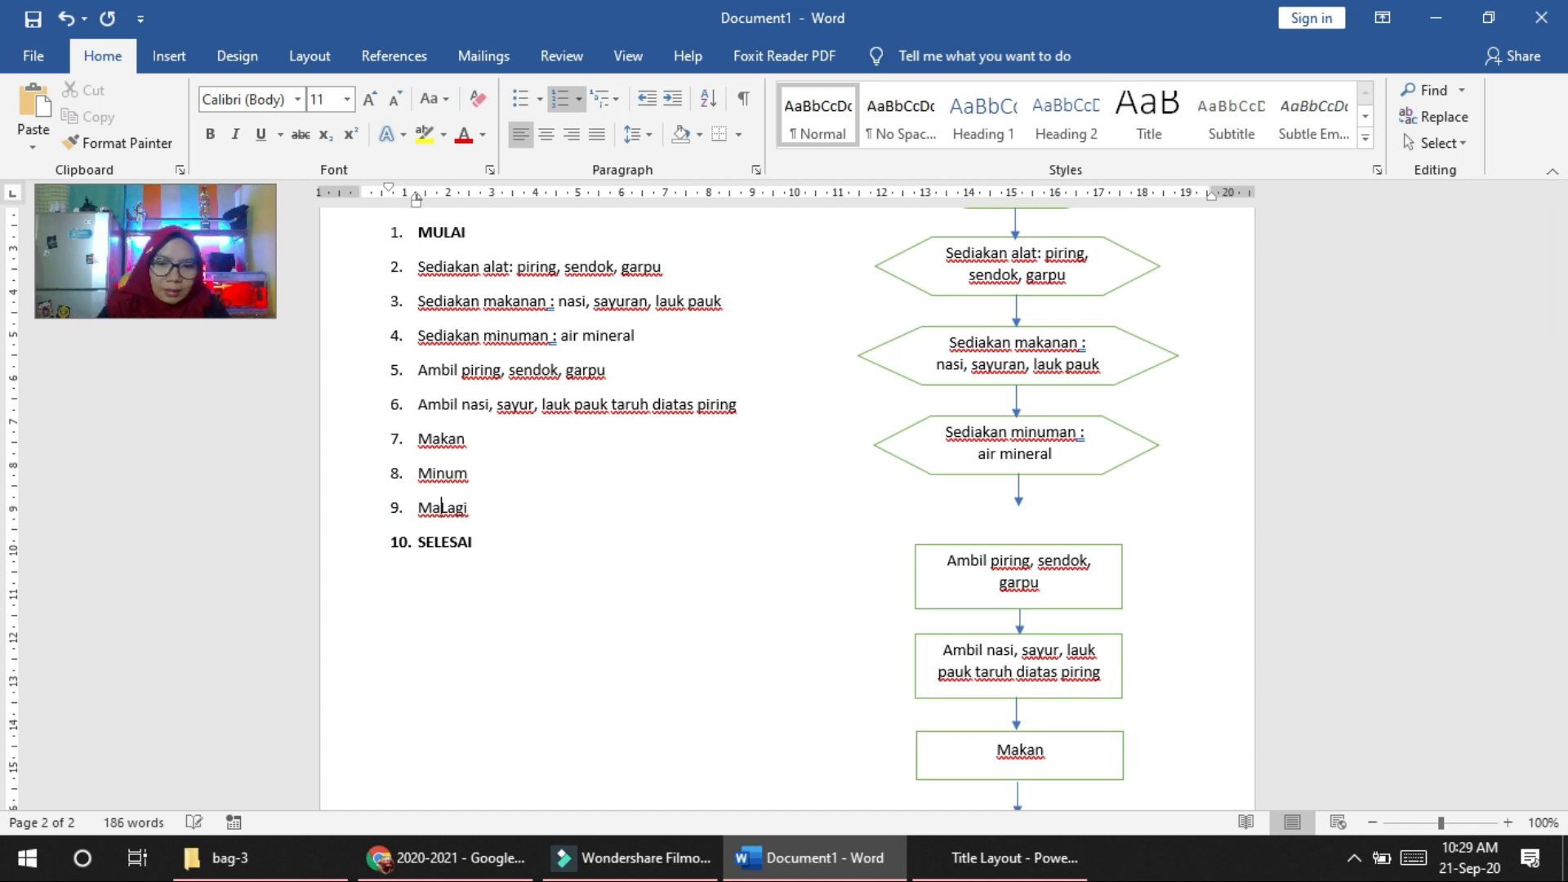
pyautogui.click(457, 509)
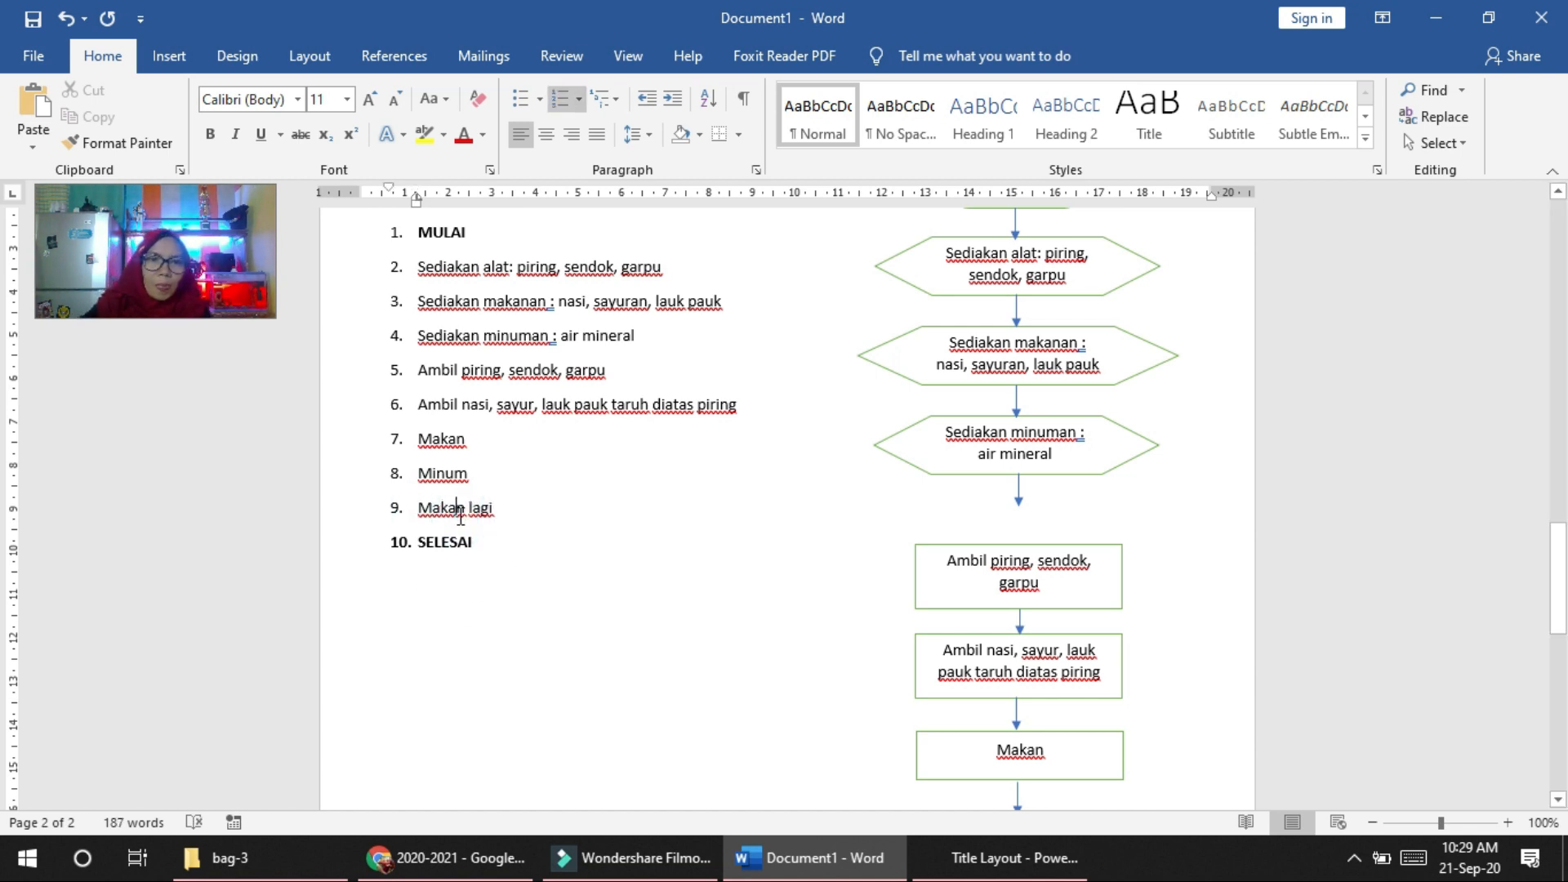
pyautogui.click(418, 508)
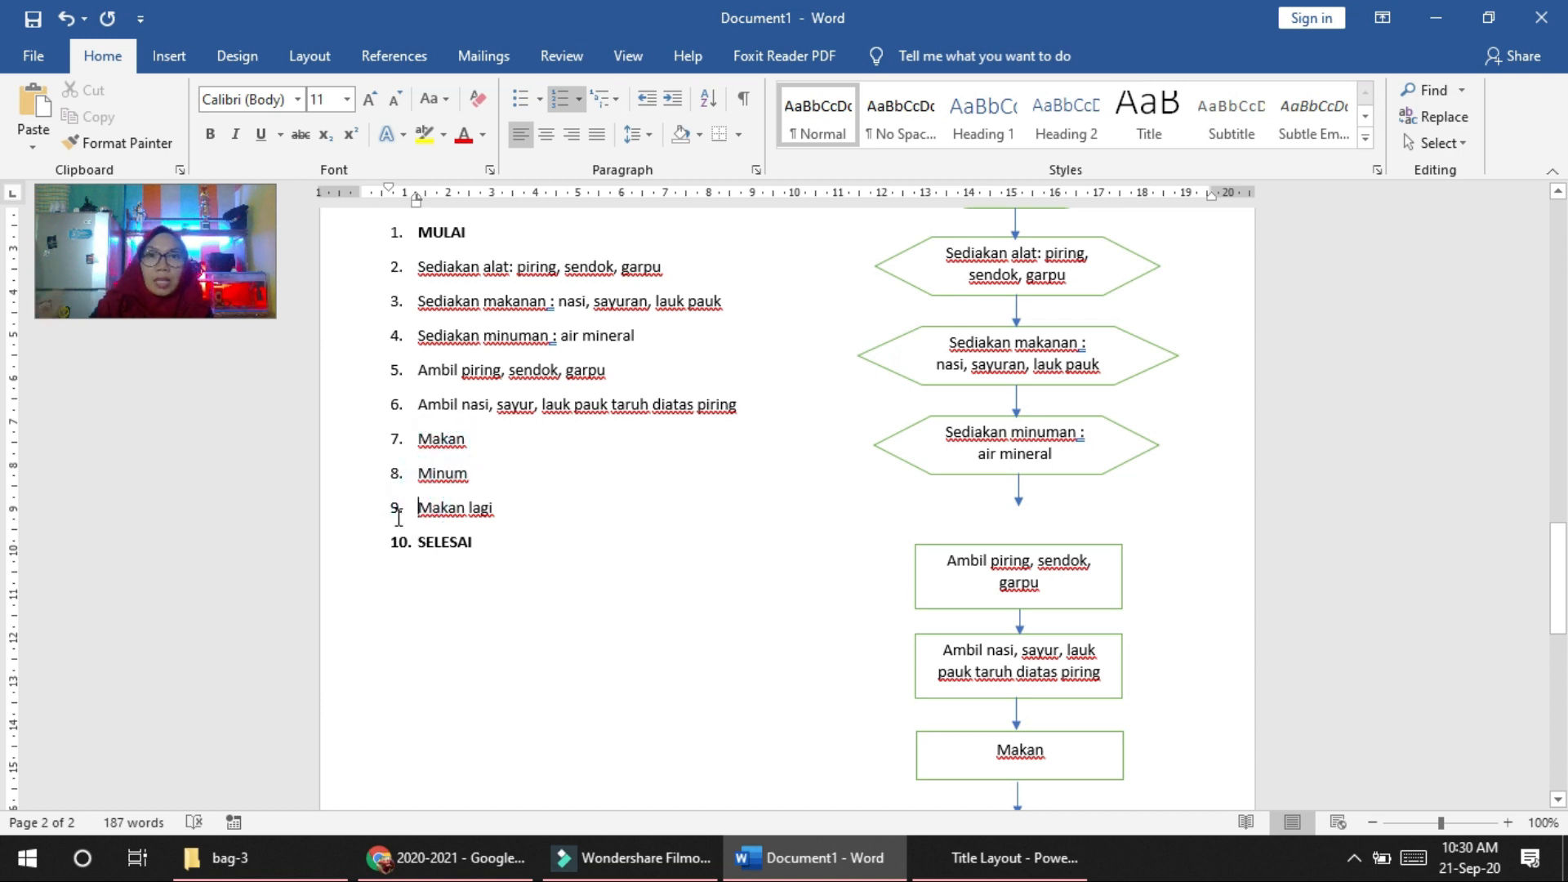
pyautogui.click(470, 508)
pyautogui.click(470, 442)
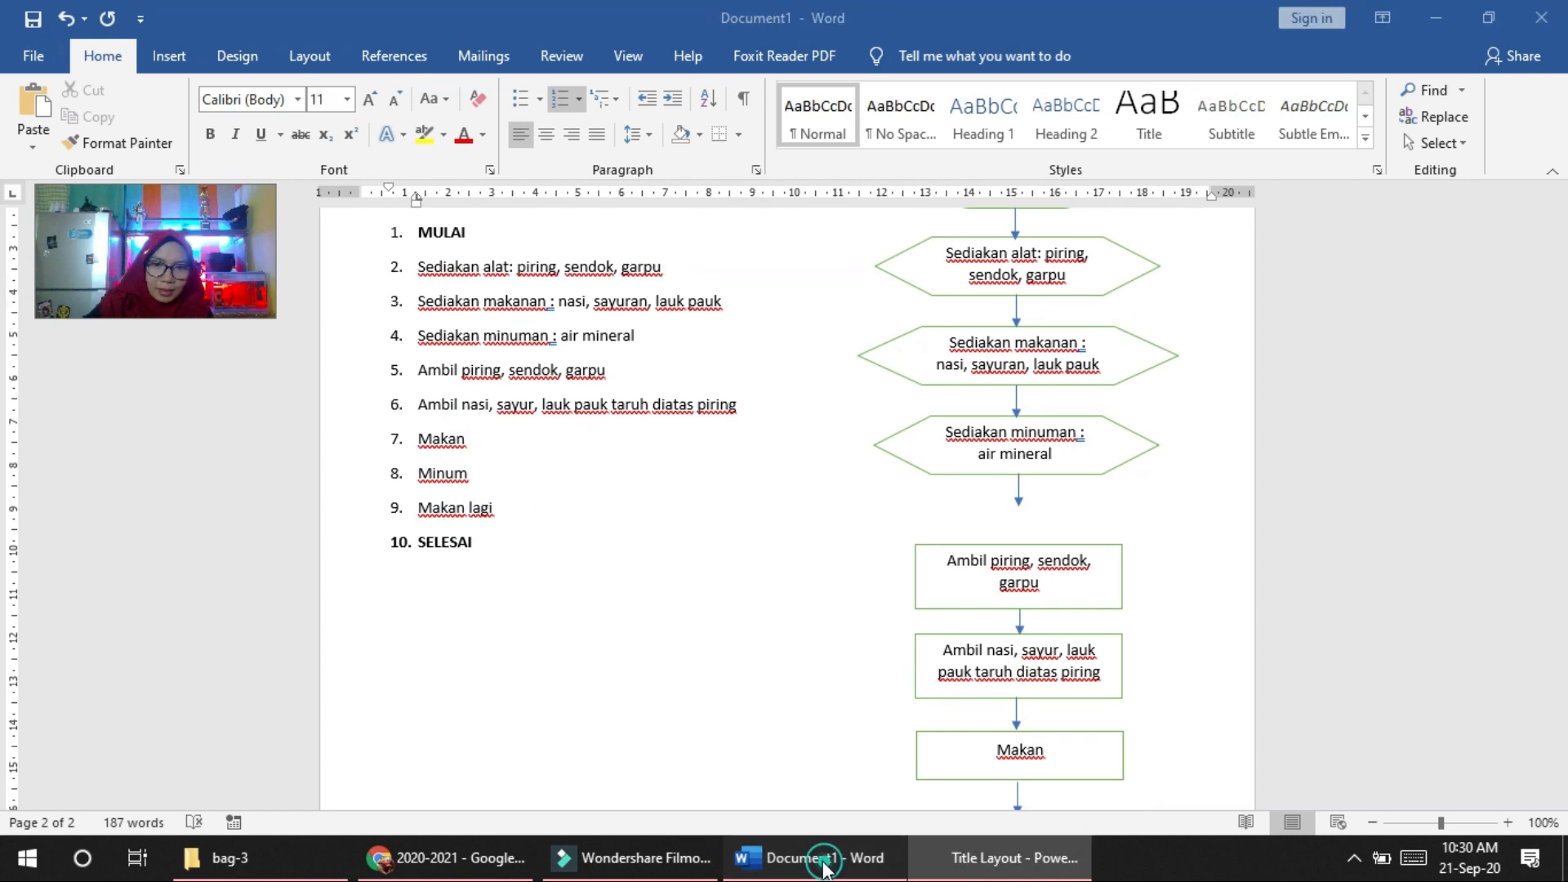
# Step: In the Word document, add "Ya / tidak" as a new numbered item after "Makan lagi" in the second page's list
pyautogui.click(824, 864)
pyautogui.click(539, 510)
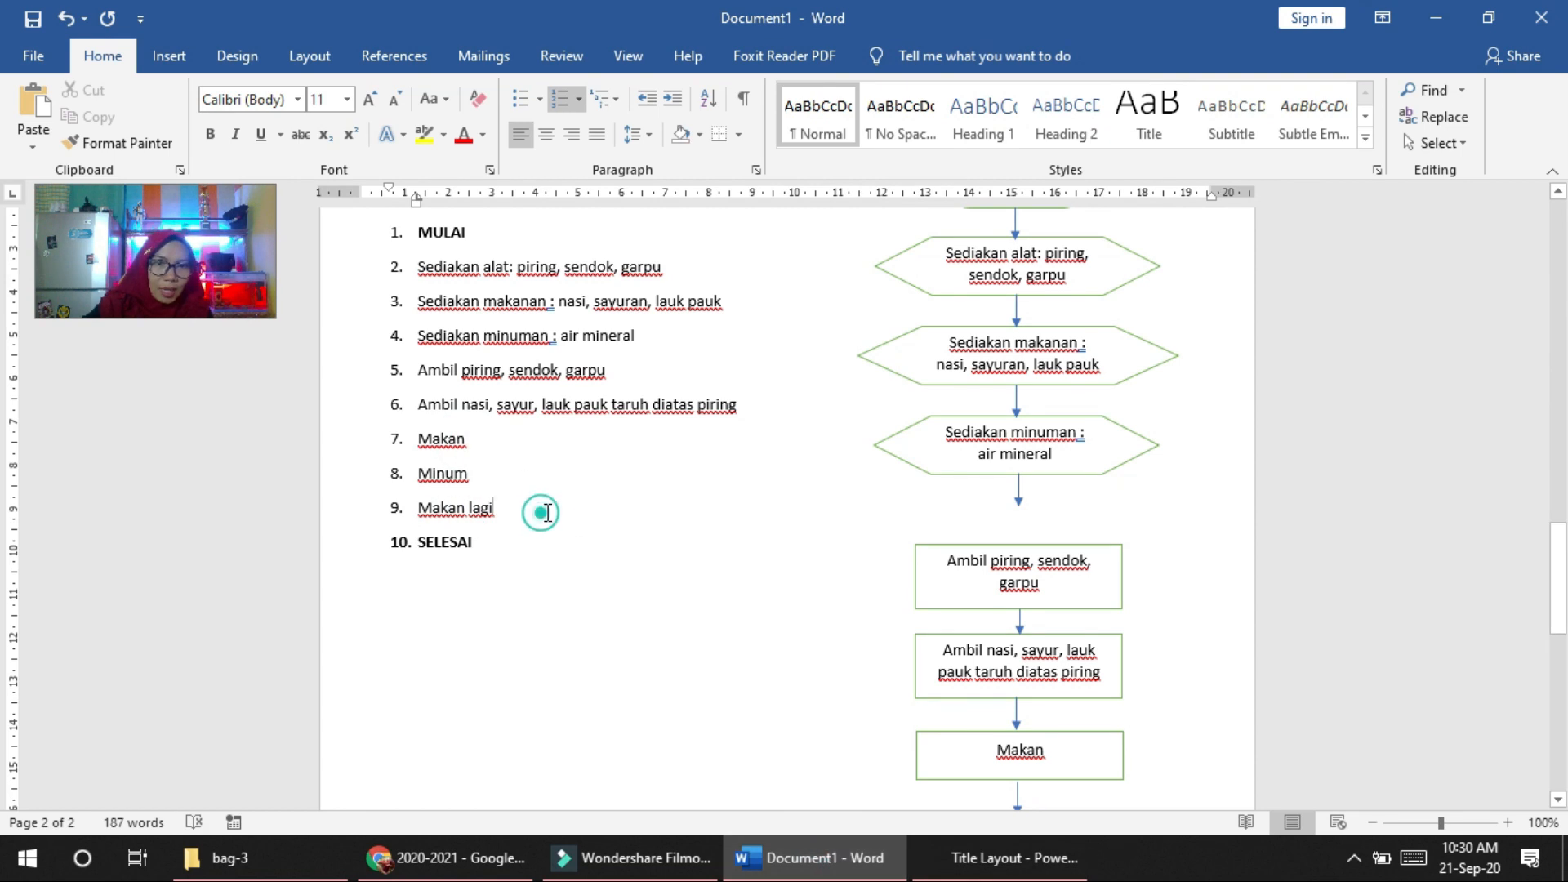
pyautogui.press('Return')
pyautogui.write('Ya / tidak')
pyautogui.click(530, 508)
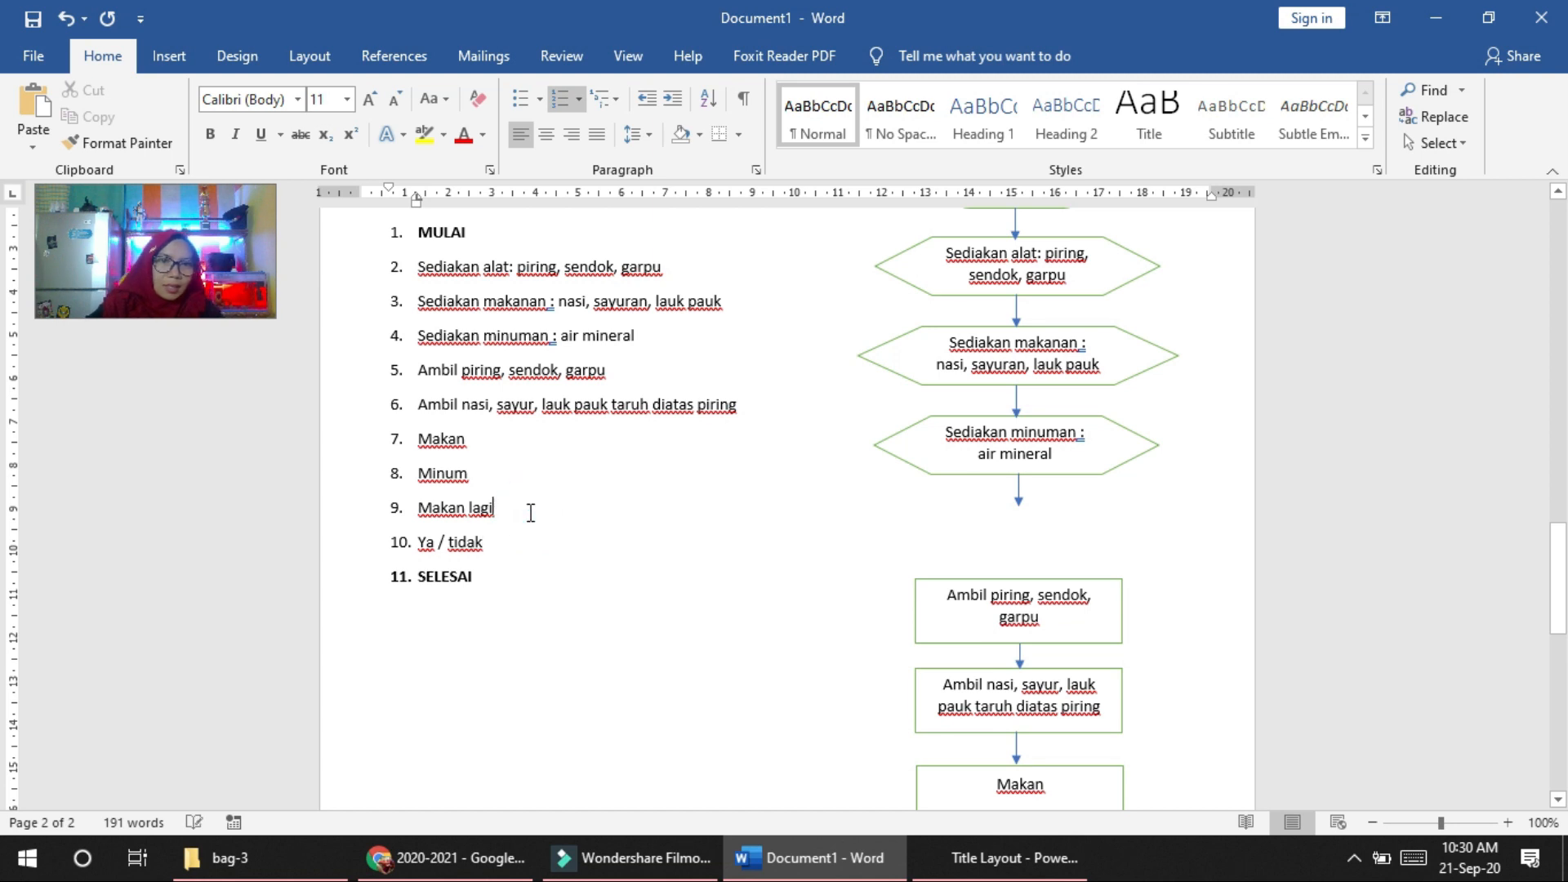
# Step: Switch to PowerPoint and trace the Ya / Tidak loop in the "CONTOH ALGORITMA dengan KONDISI" algorithm from Makan to SELESAI
pyautogui.click(1012, 858)
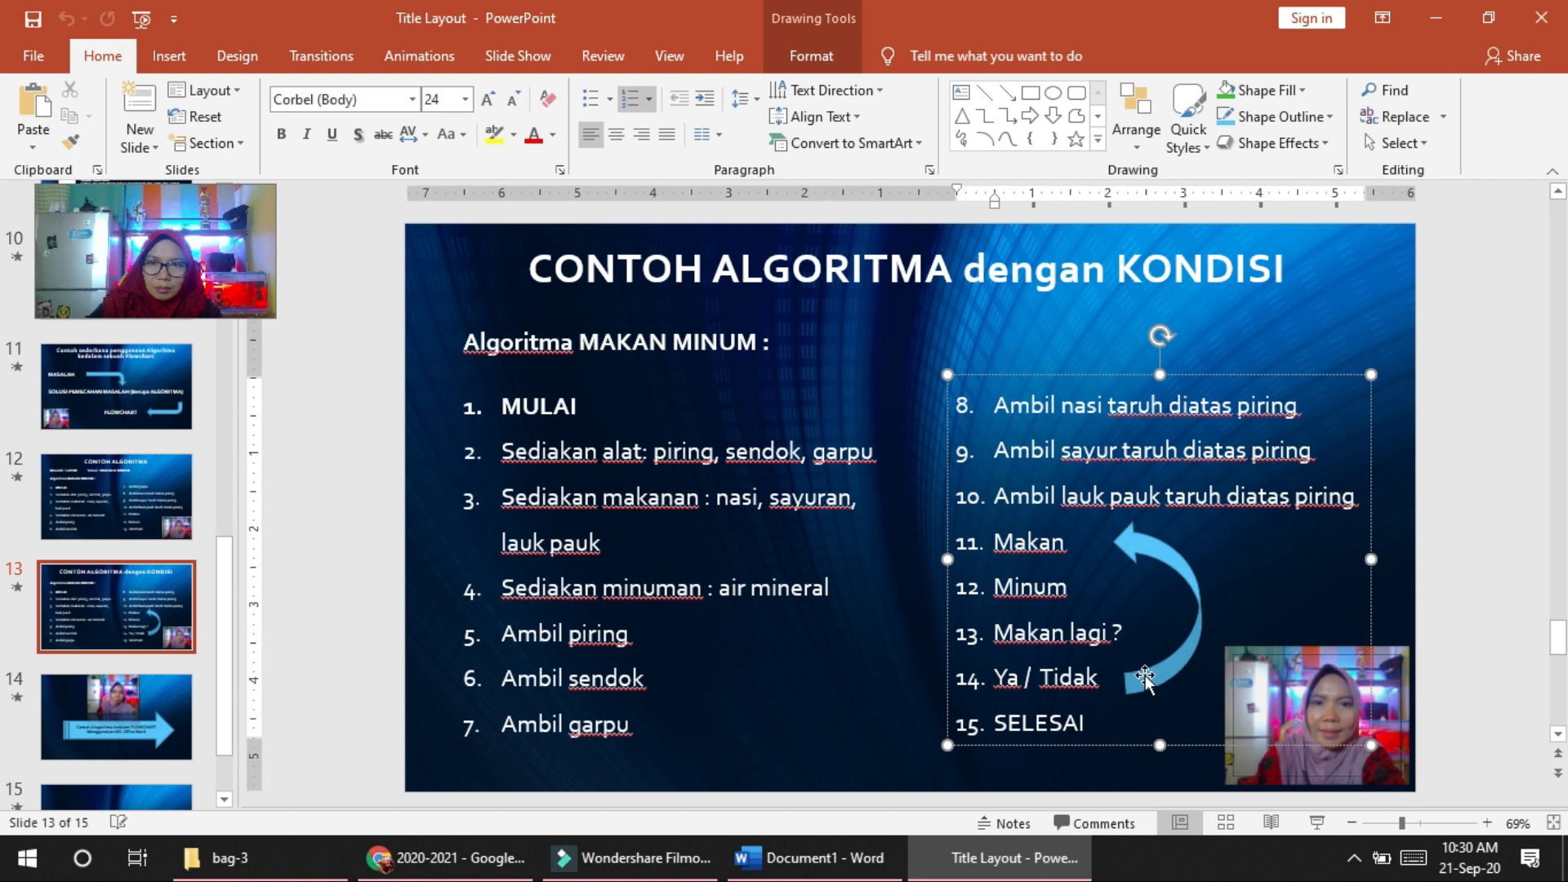
pyautogui.click(1143, 678)
pyautogui.click(1014, 543)
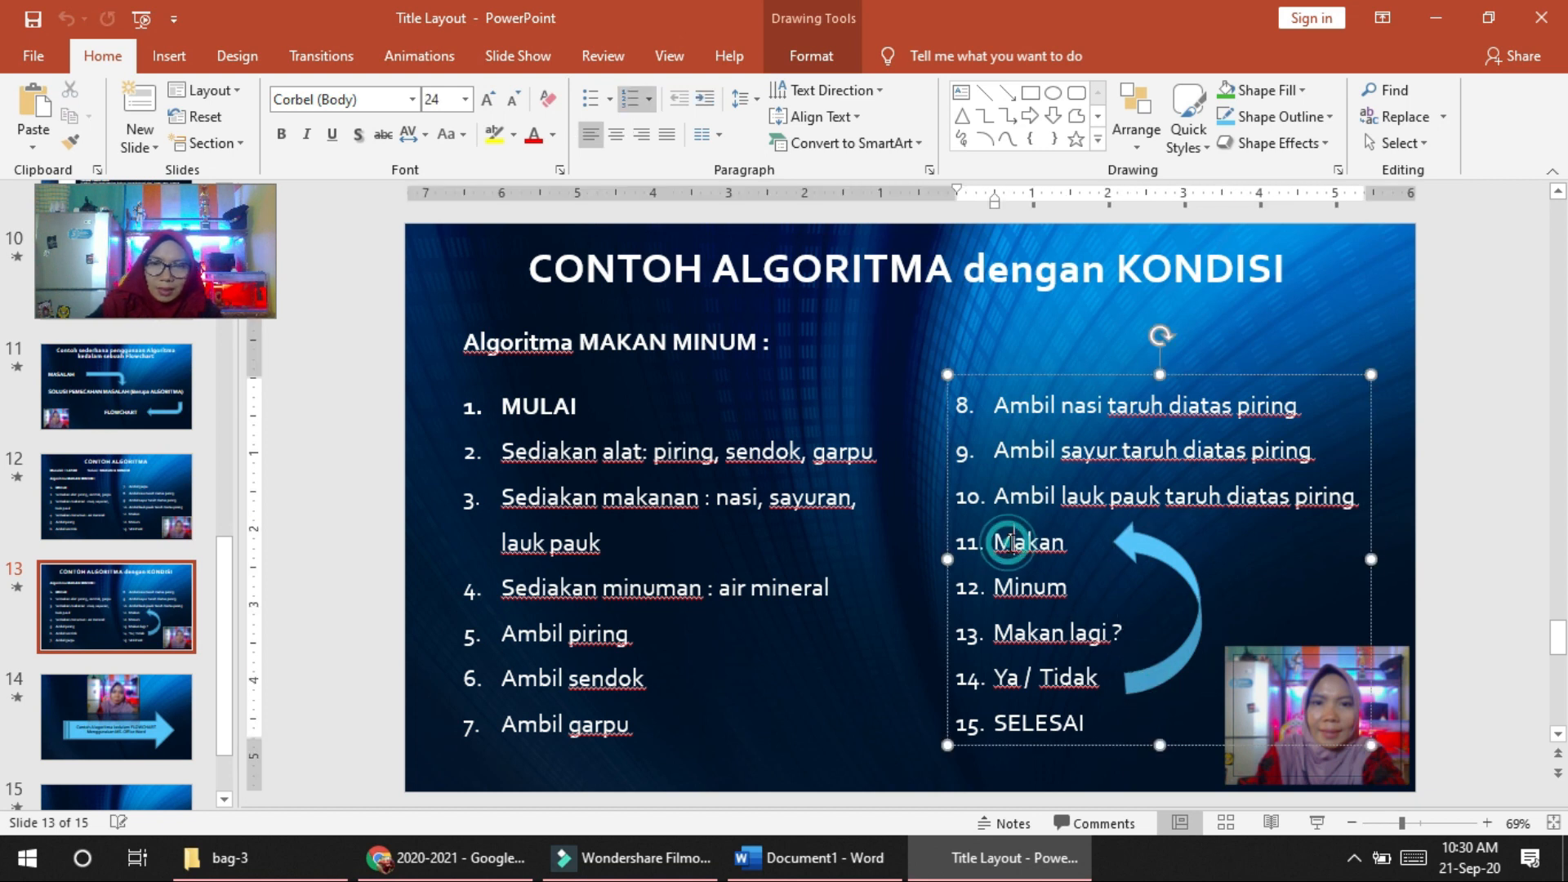
pyautogui.click(1035, 596)
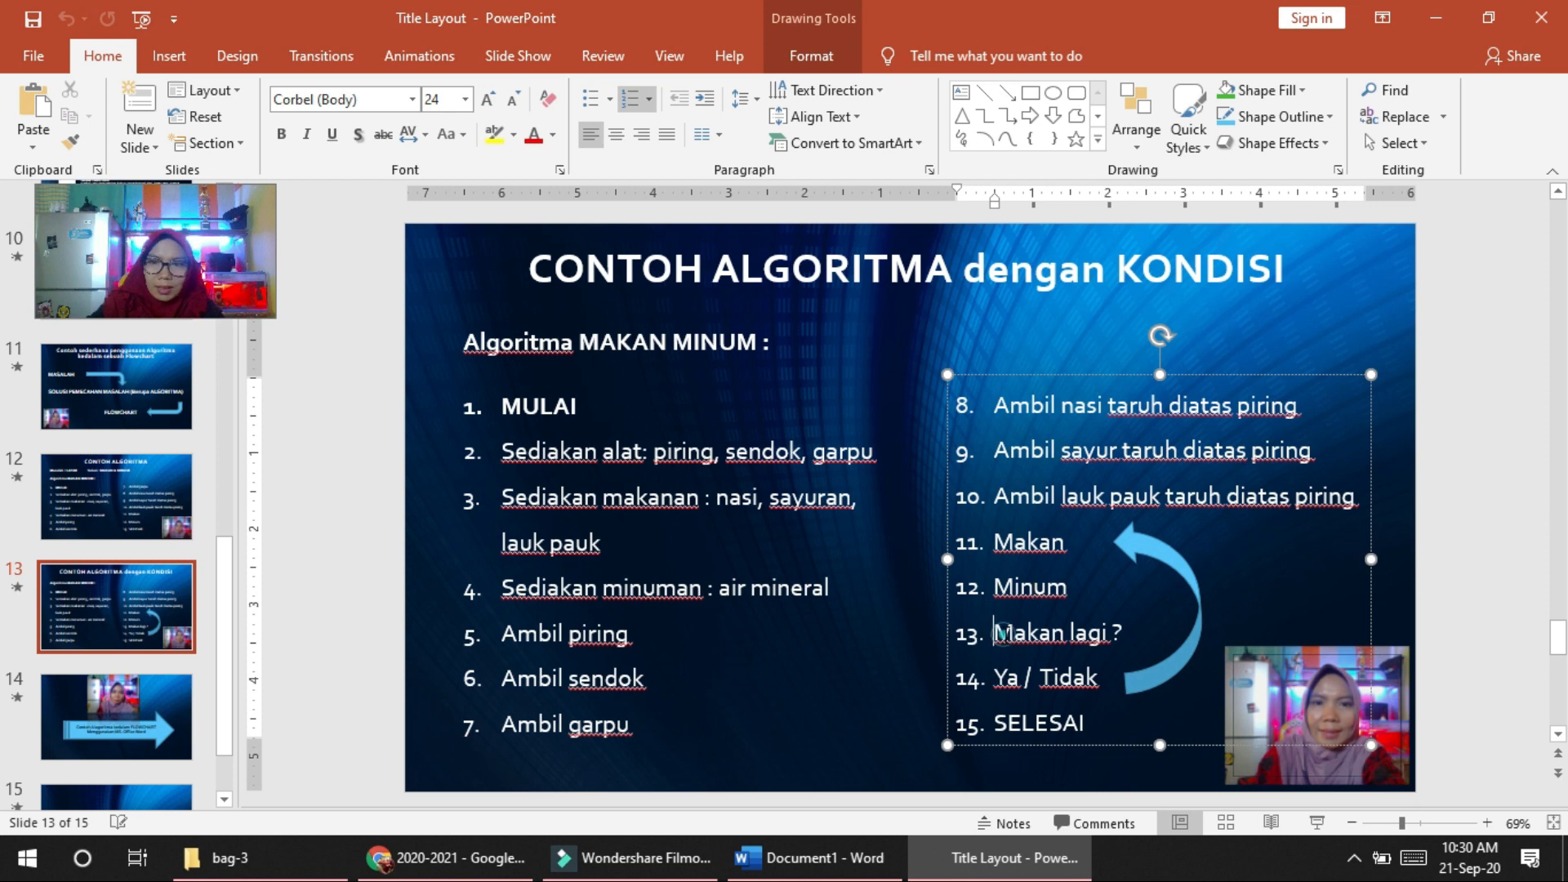
pyautogui.click(1018, 678)
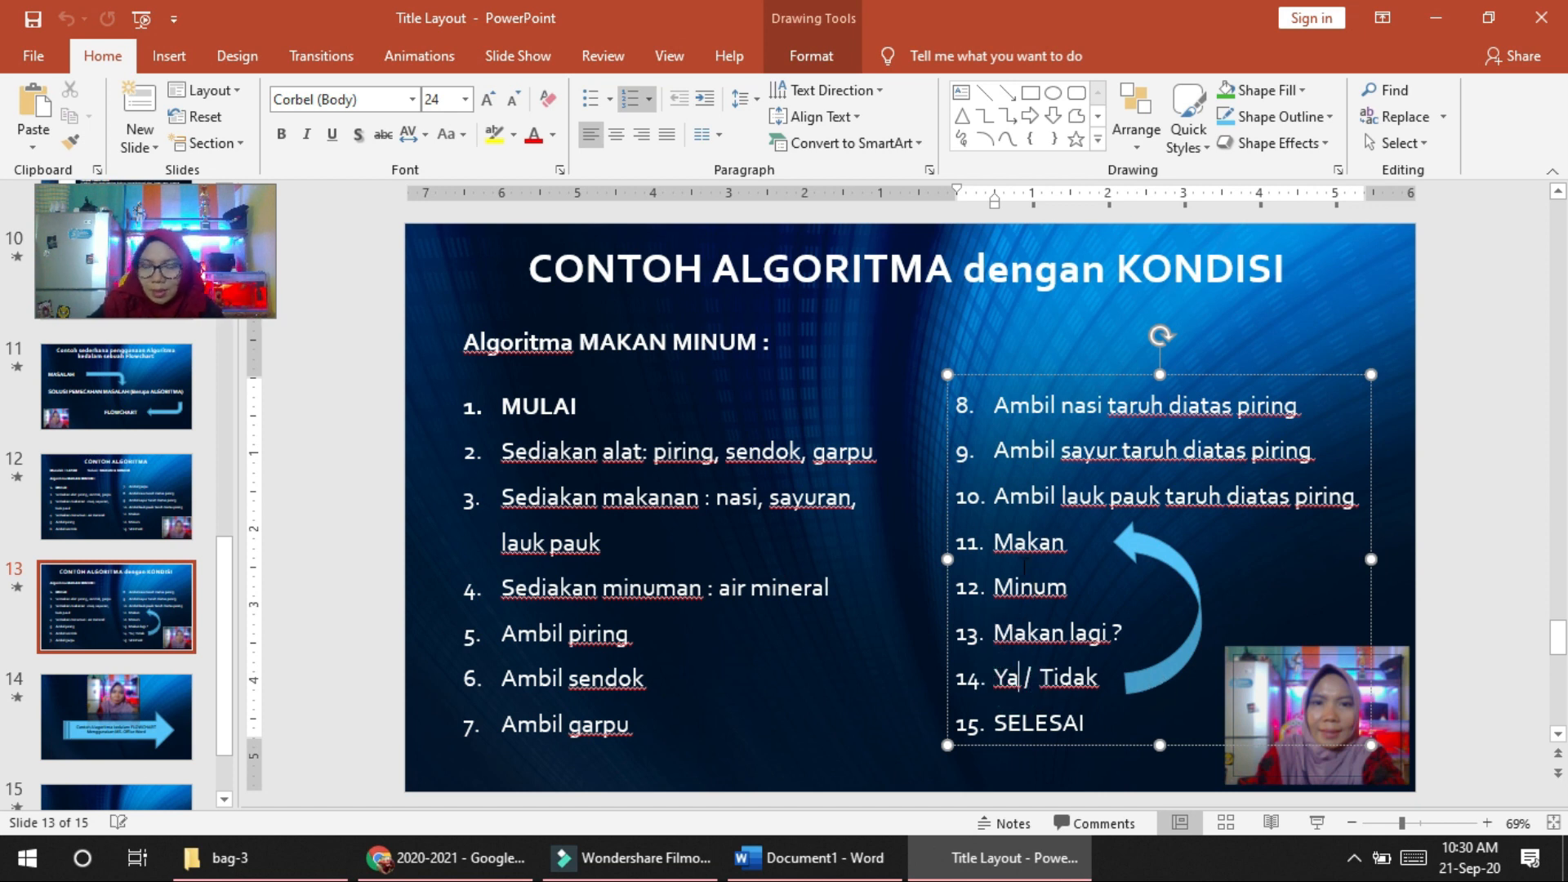
pyautogui.click(1013, 539)
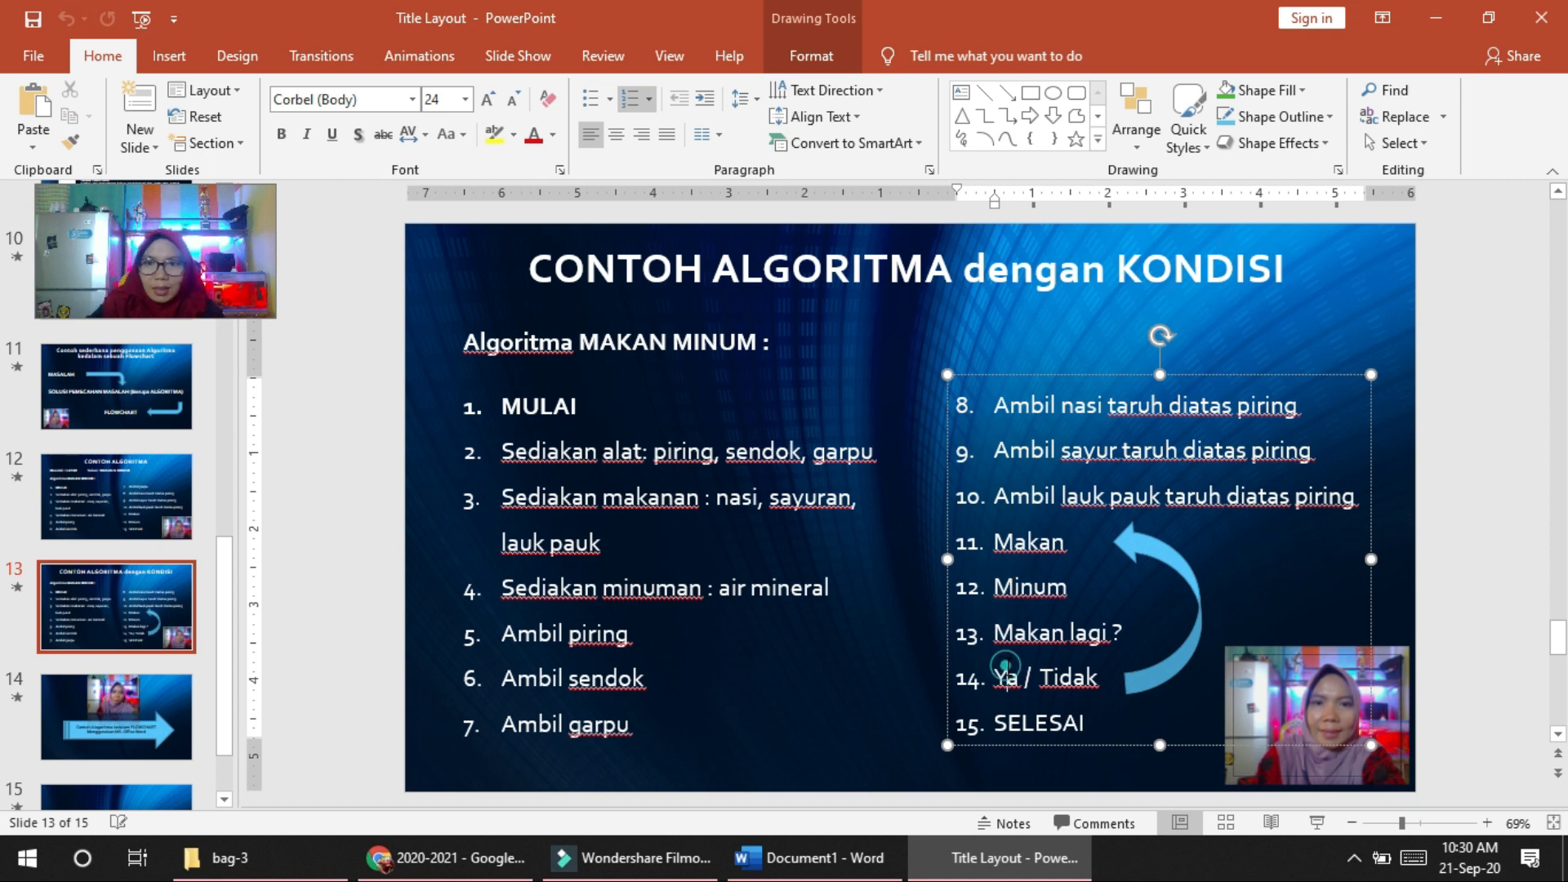
pyautogui.click(1007, 682)
pyautogui.click(1021, 588)
pyautogui.click(1027, 633)
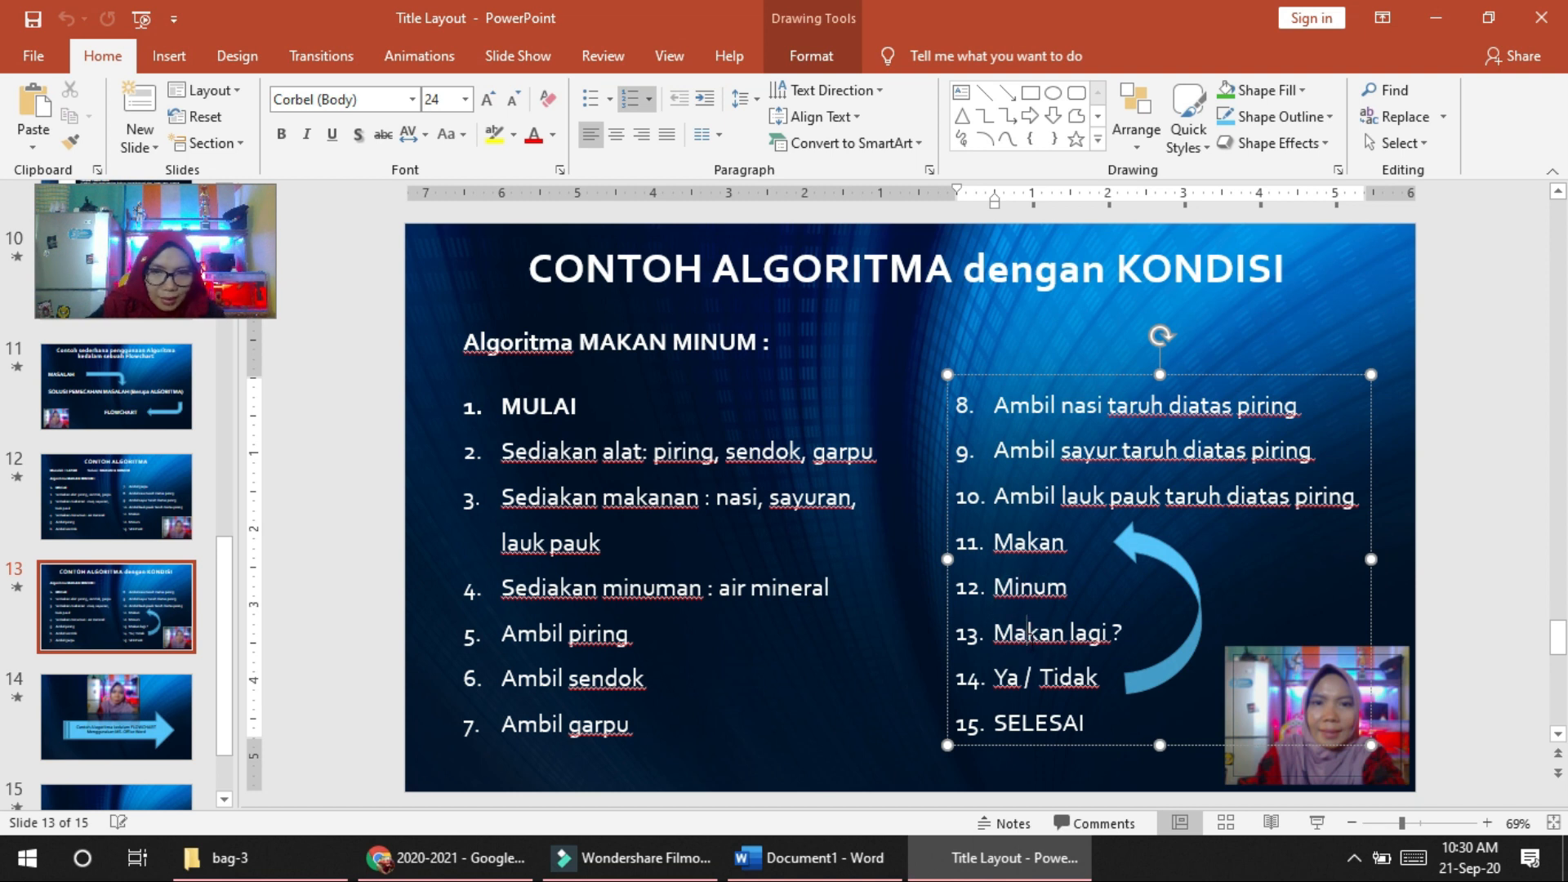
pyautogui.click(1047, 675)
pyautogui.click(1029, 726)
# Step: Return to Word and review the second page's list items from "Makan" through "Ya / tidak" to "SELESAI"
pyautogui.click(1006, 875)
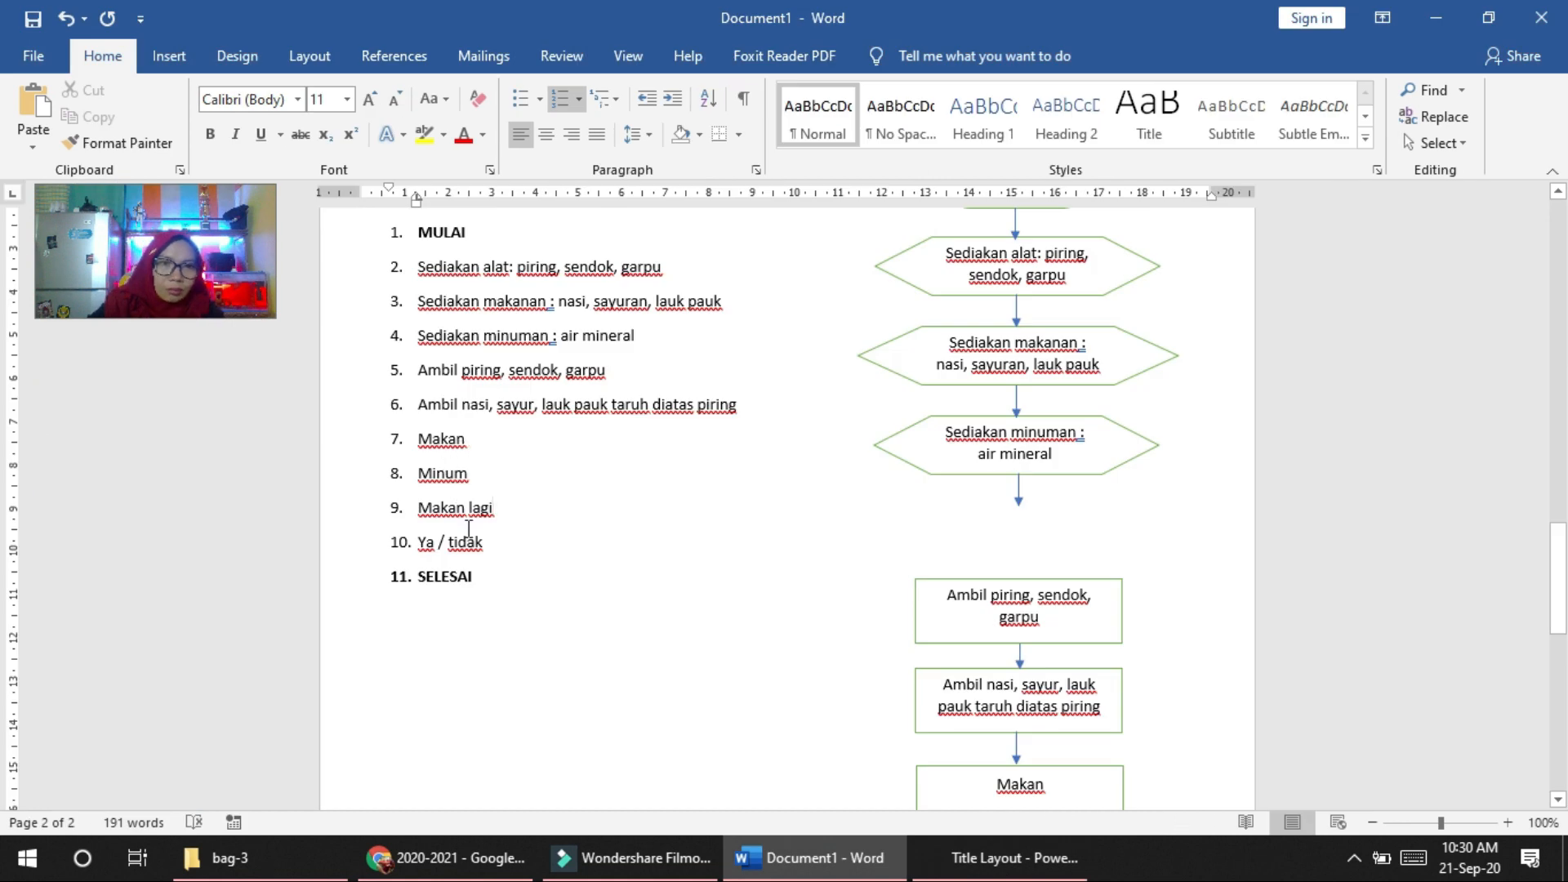
pyautogui.click(447, 436)
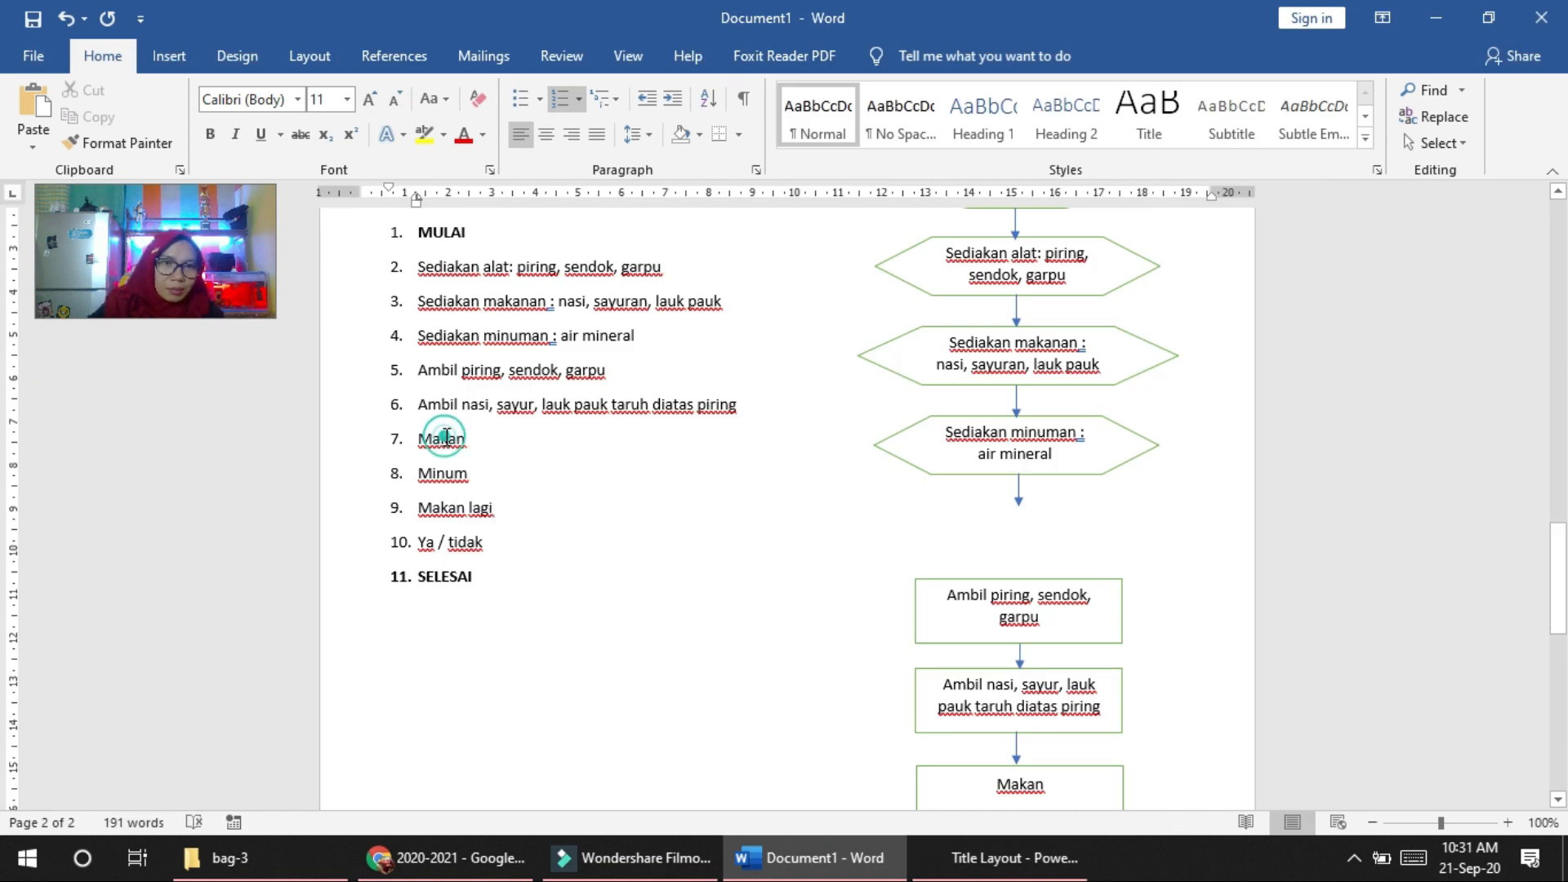
pyautogui.click(443, 475)
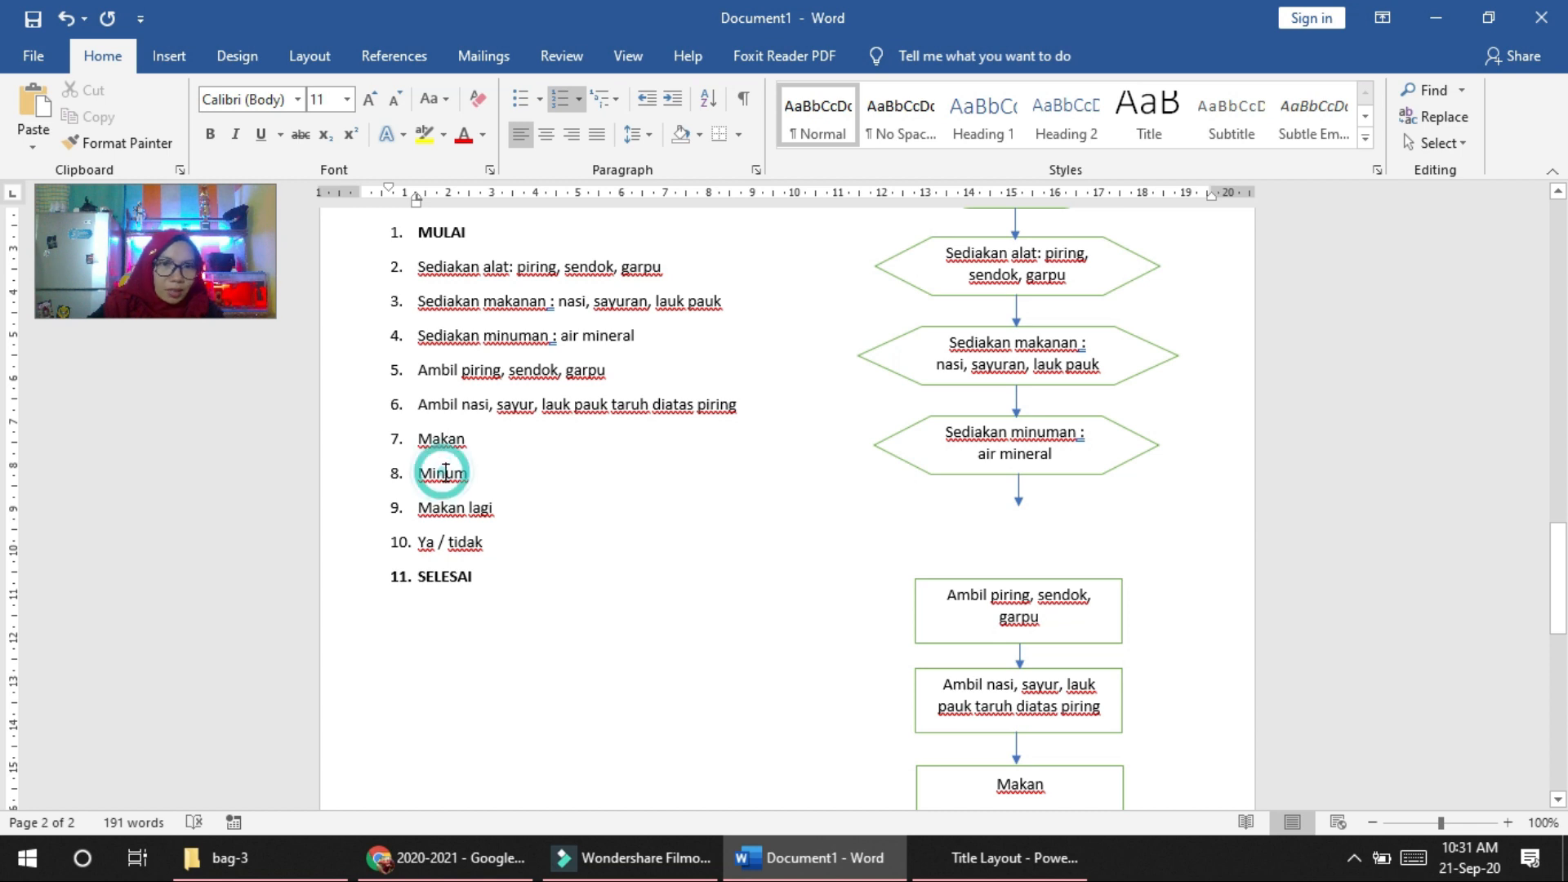
pyautogui.click(441, 511)
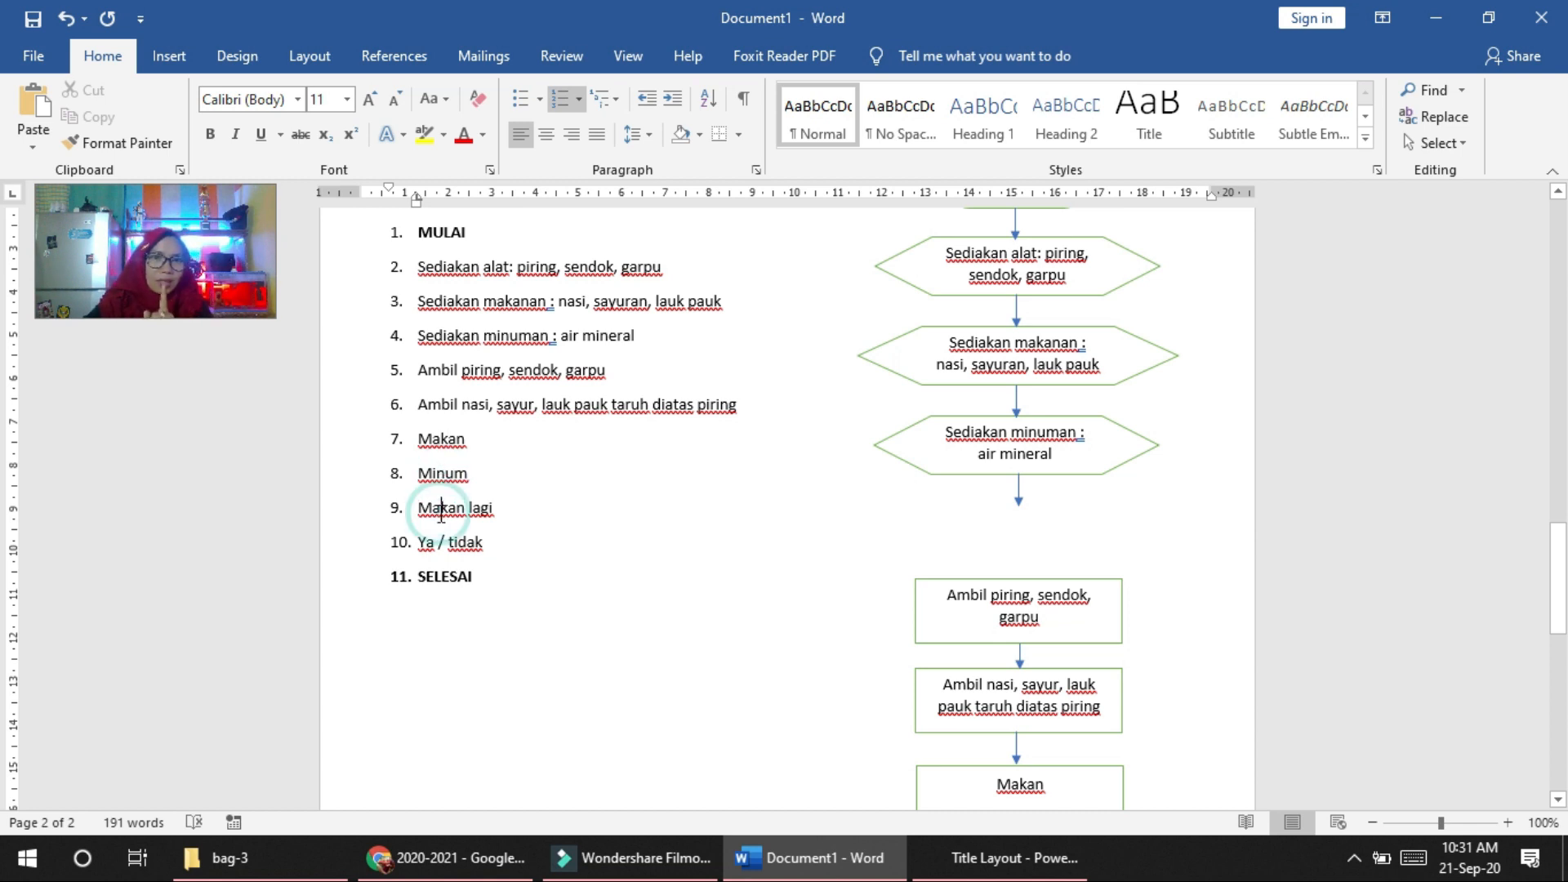
pyautogui.click(447, 542)
pyautogui.moveTo(483, 543); pyautogui.dragTo(501, 543)
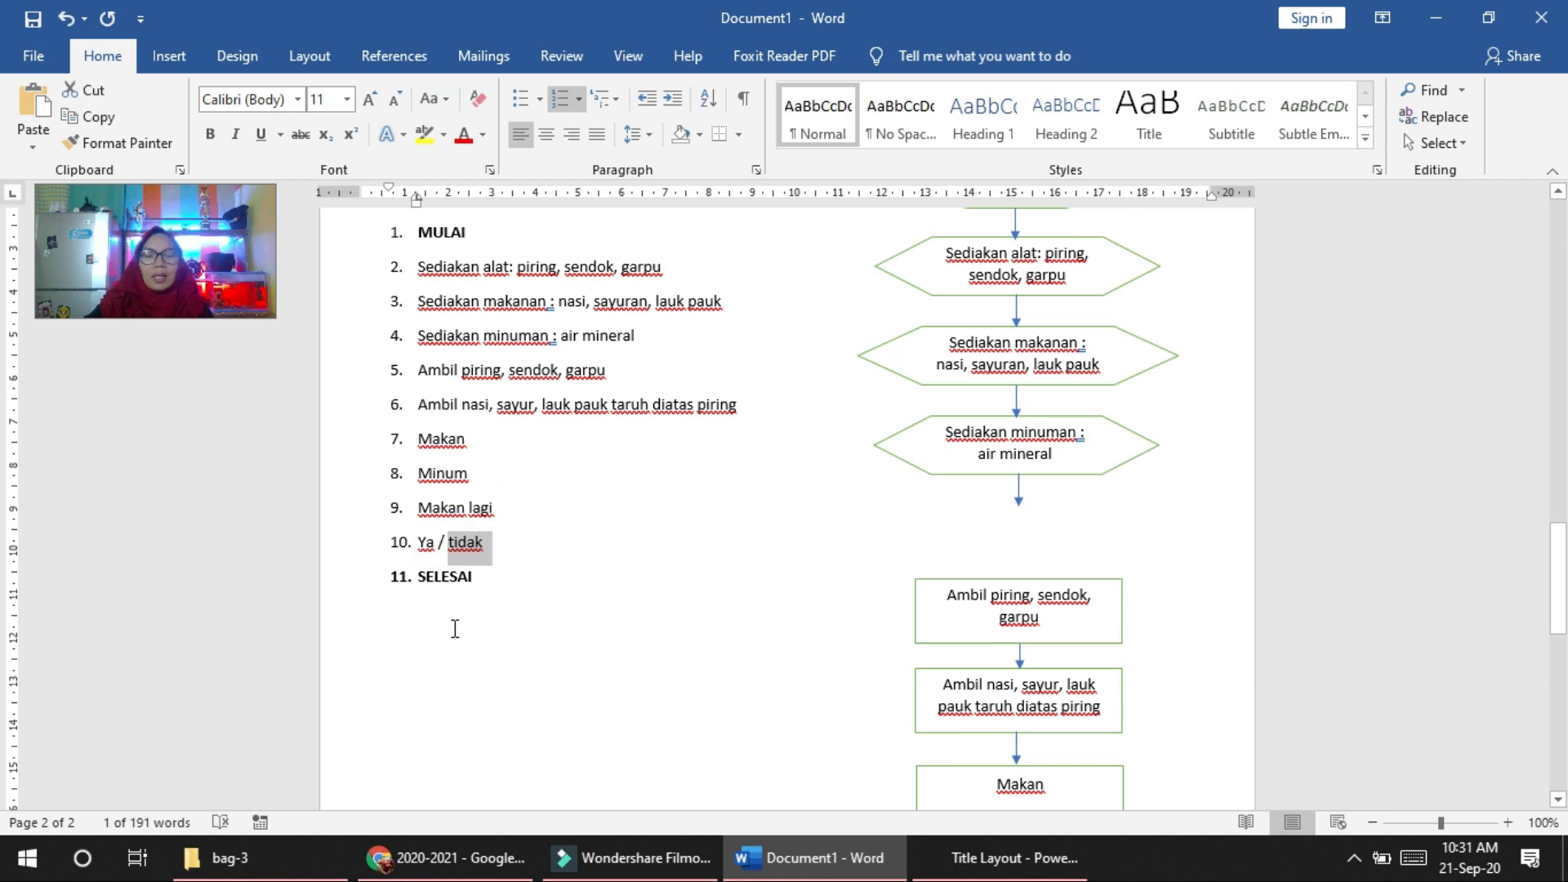
pyautogui.click(423, 583)
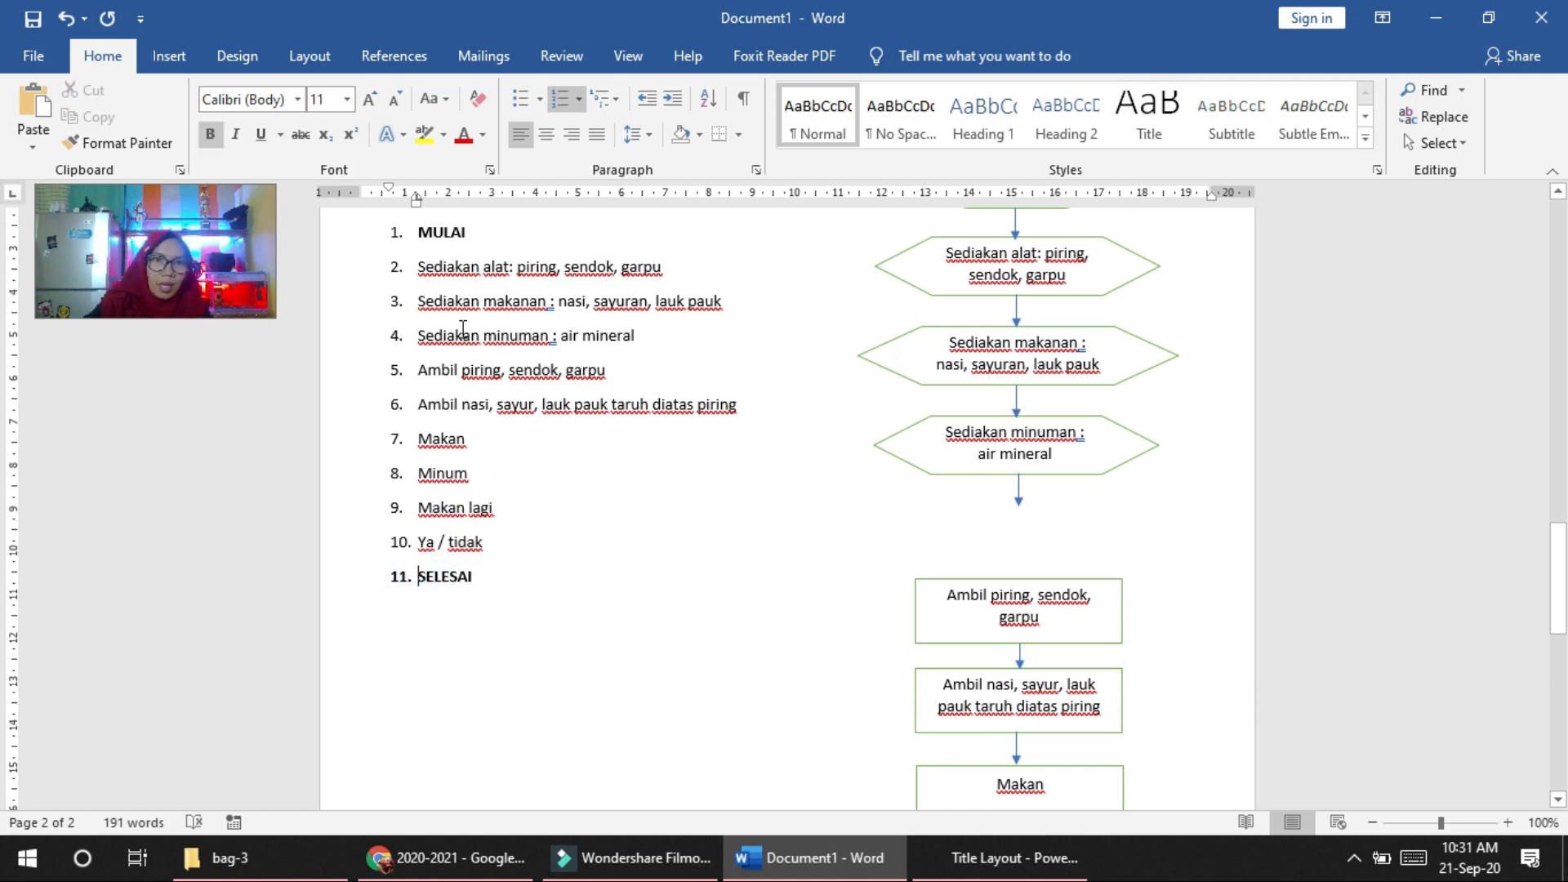
# Step: Compare the extended algorithm list with the second page's flowchart, checking the part after Minum and the free space below END
pyautogui.scroll(4, 447, 453)
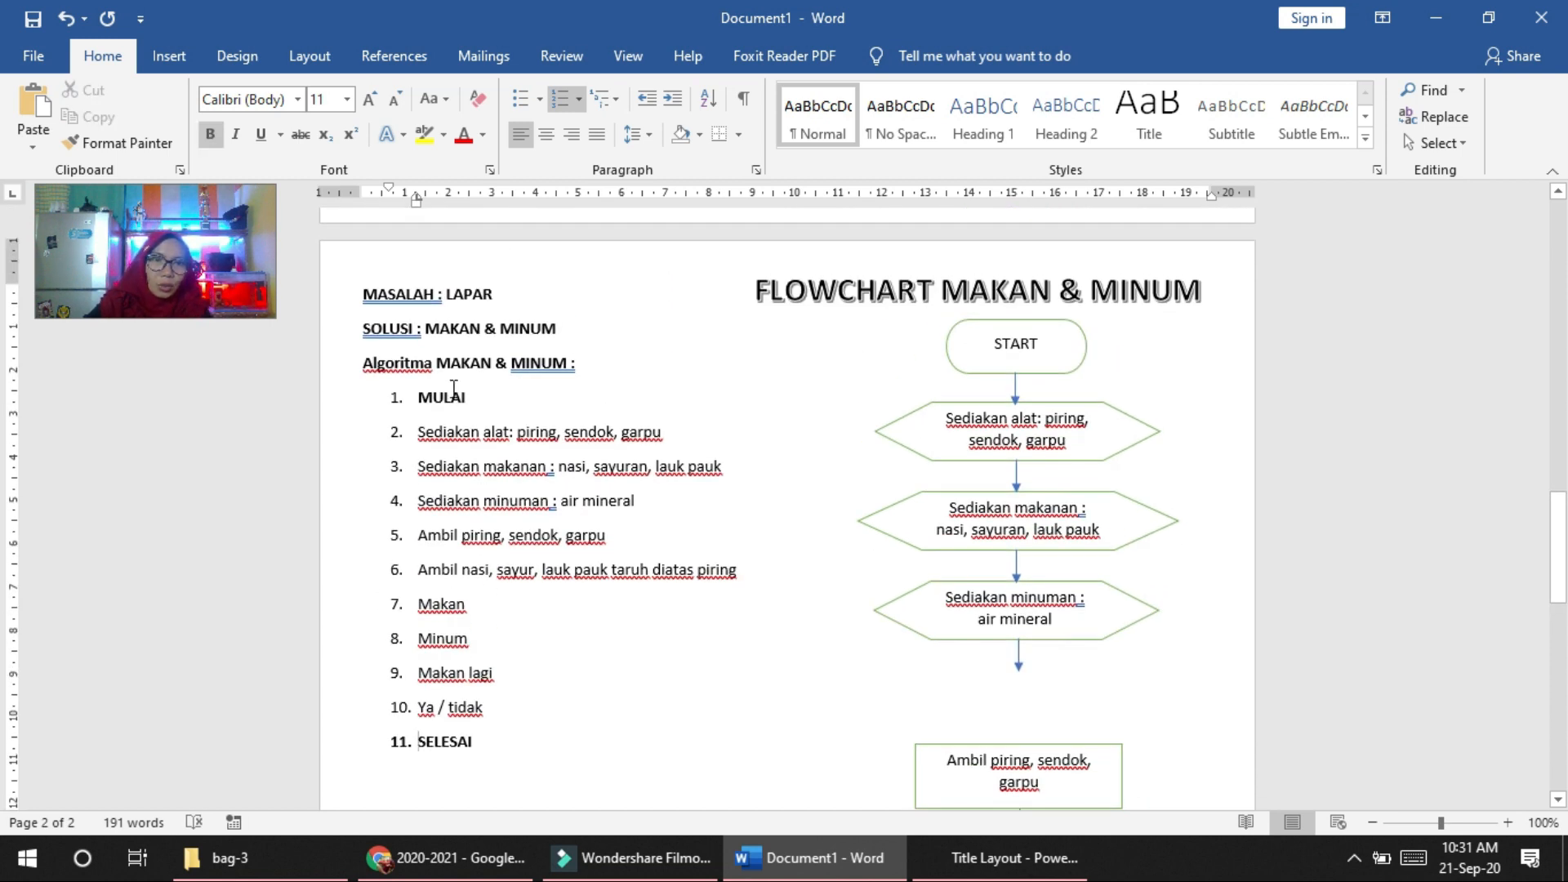
pyautogui.scroll(-8, 1064, 572)
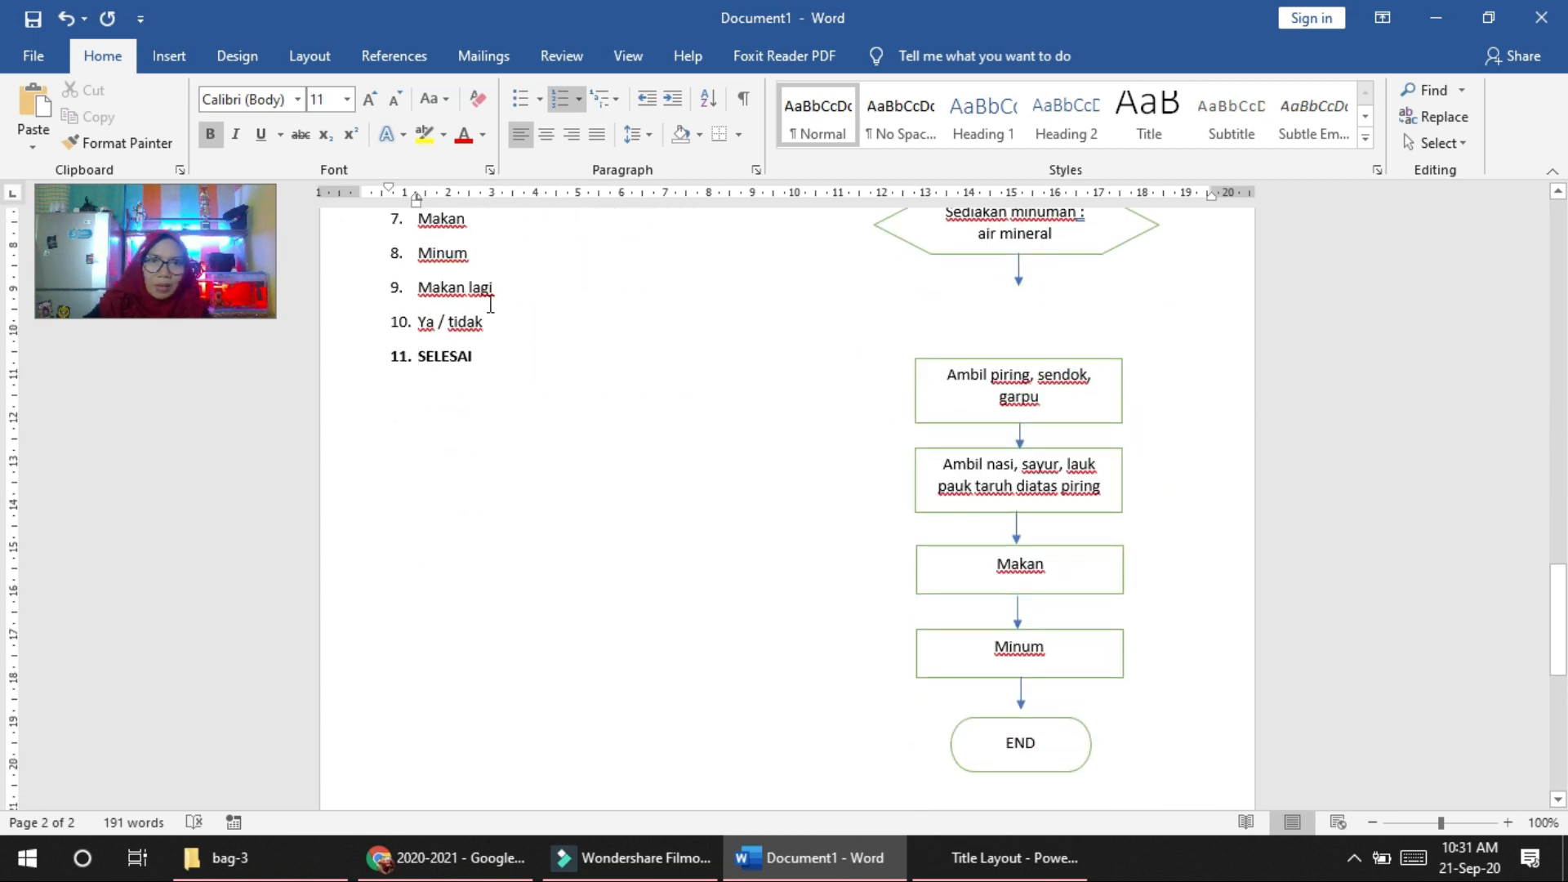
pyautogui.scroll(8, 1142, 661)
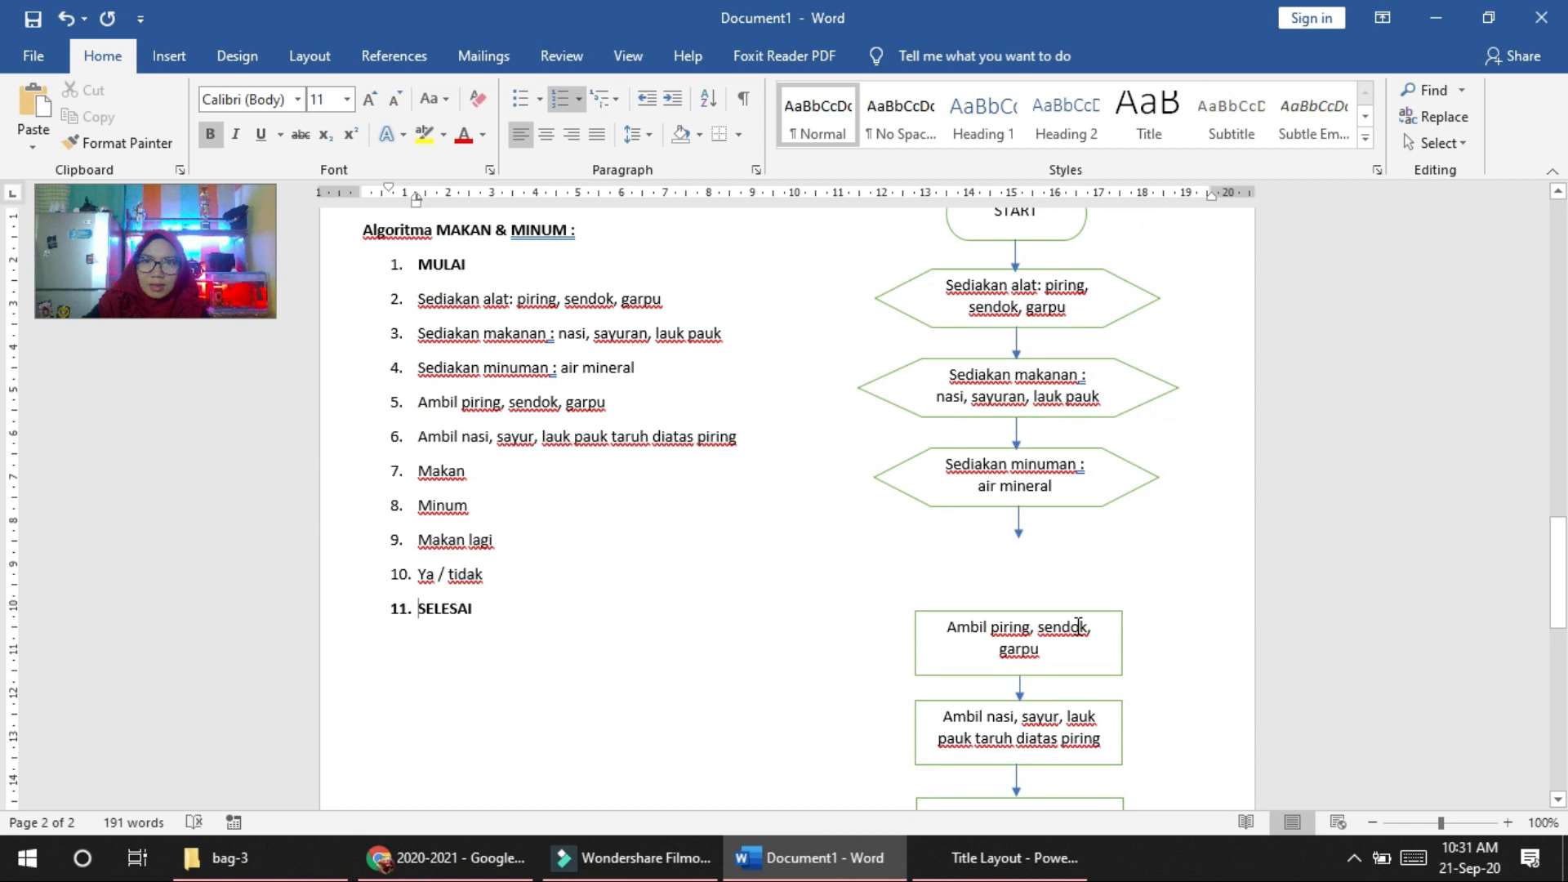
pyautogui.scroll(-4, 1079, 626)
pyautogui.scroll(-5, 1079, 626)
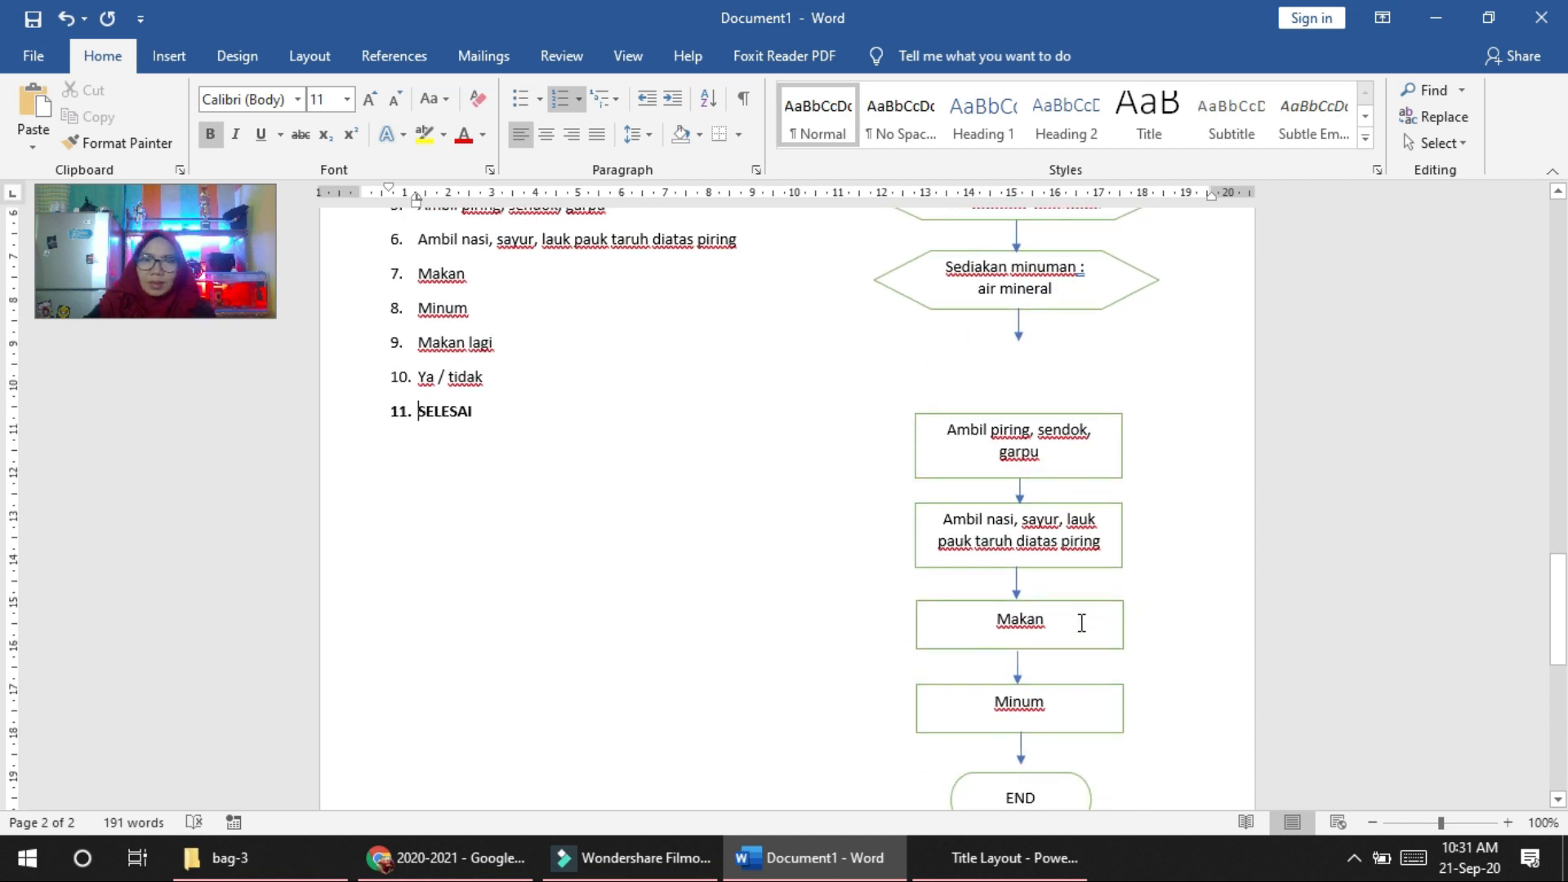
pyautogui.scroll(2, 403, 409)
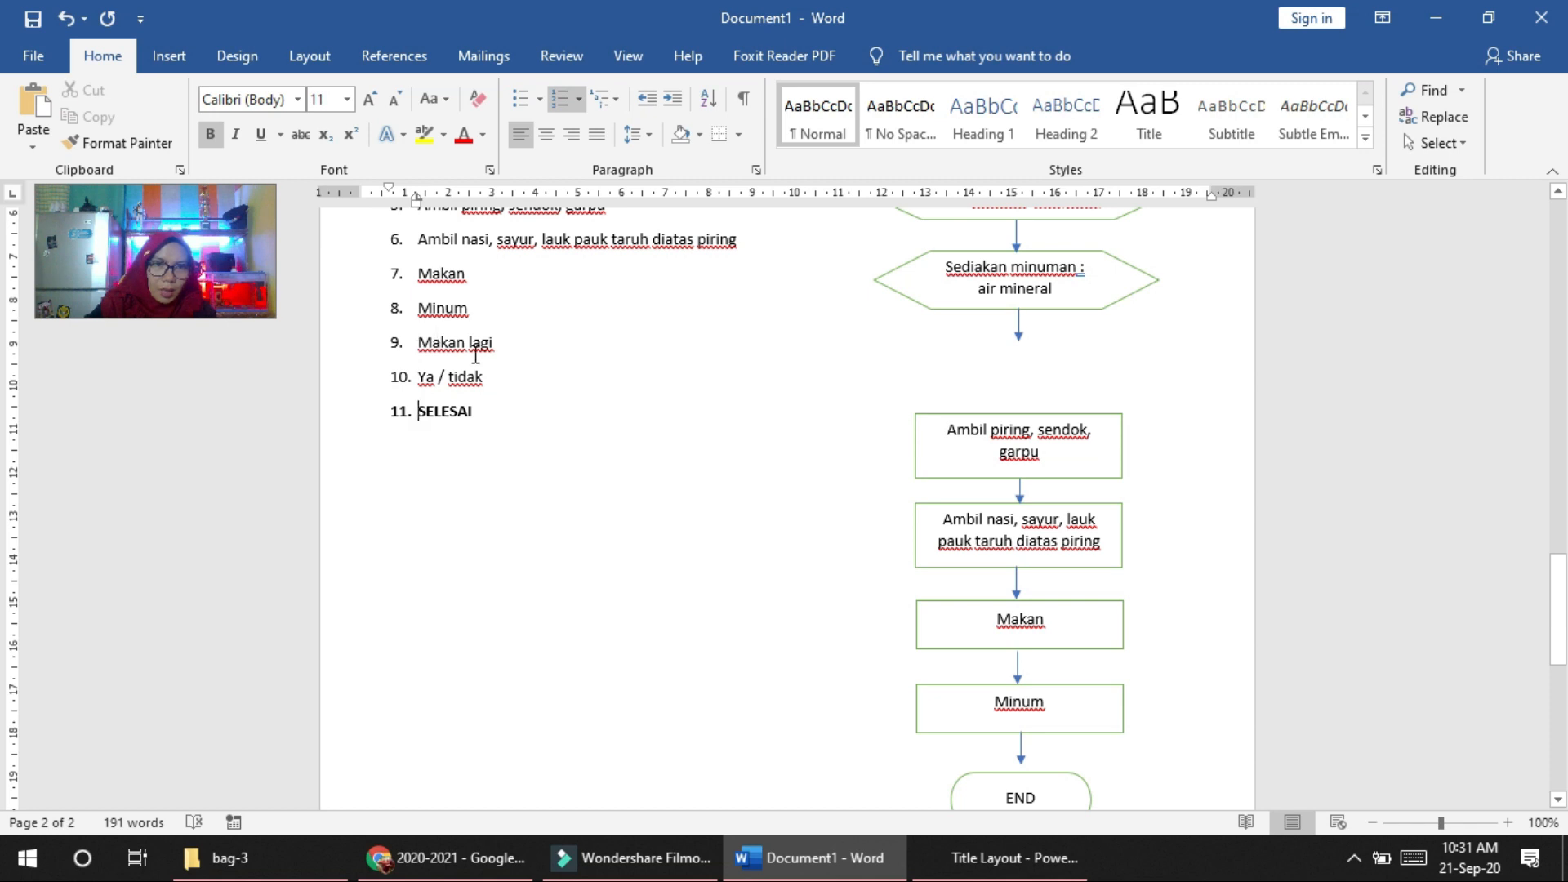
pyautogui.scroll(-2, 1066, 696)
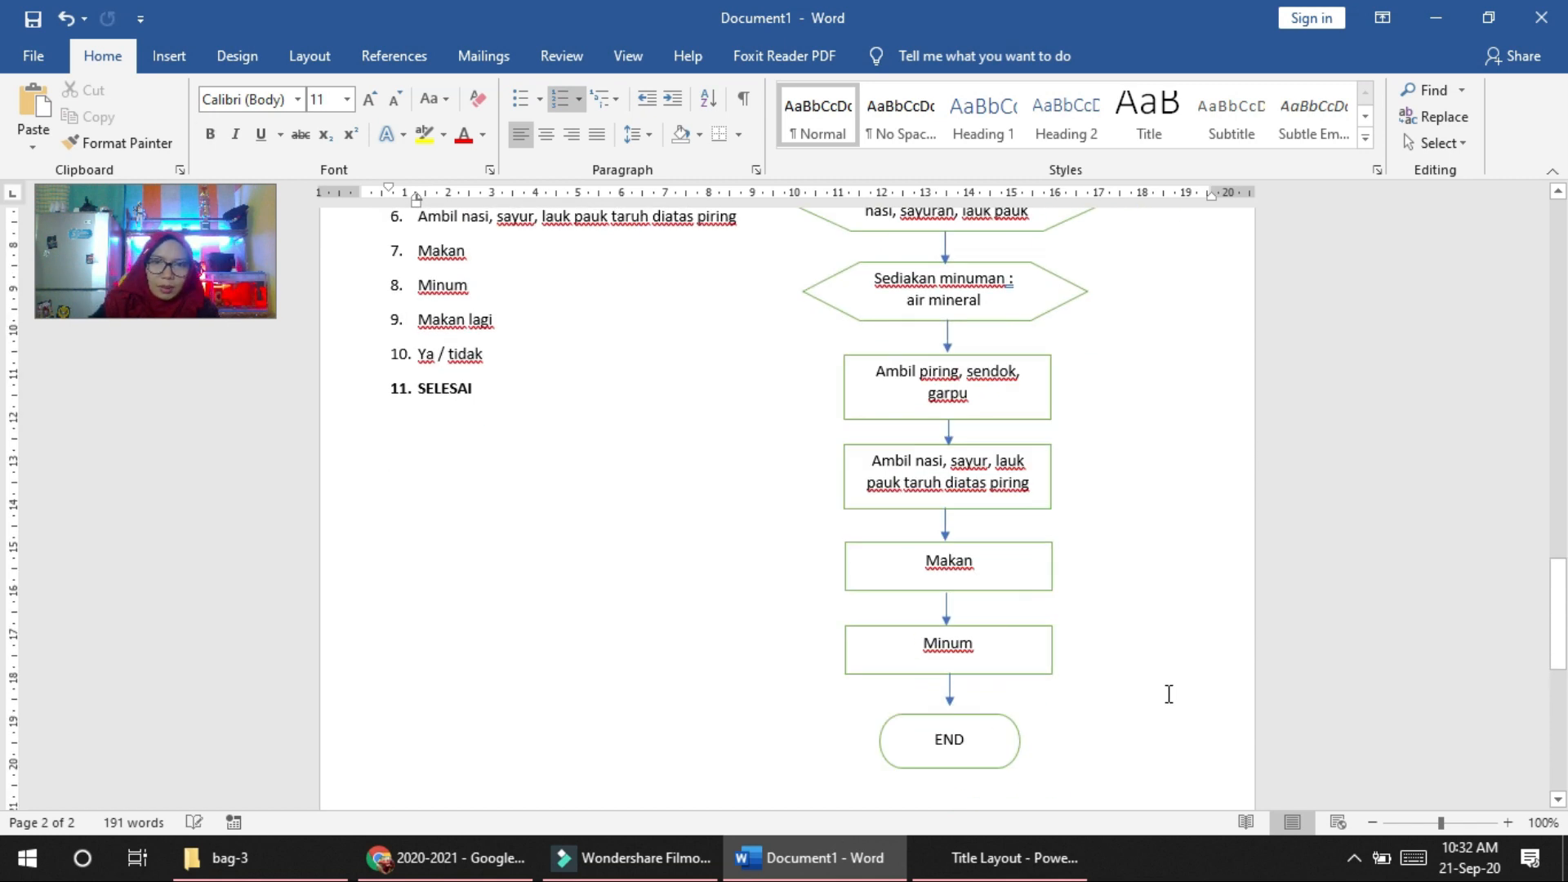
pyautogui.scroll(-5, 1168, 691)
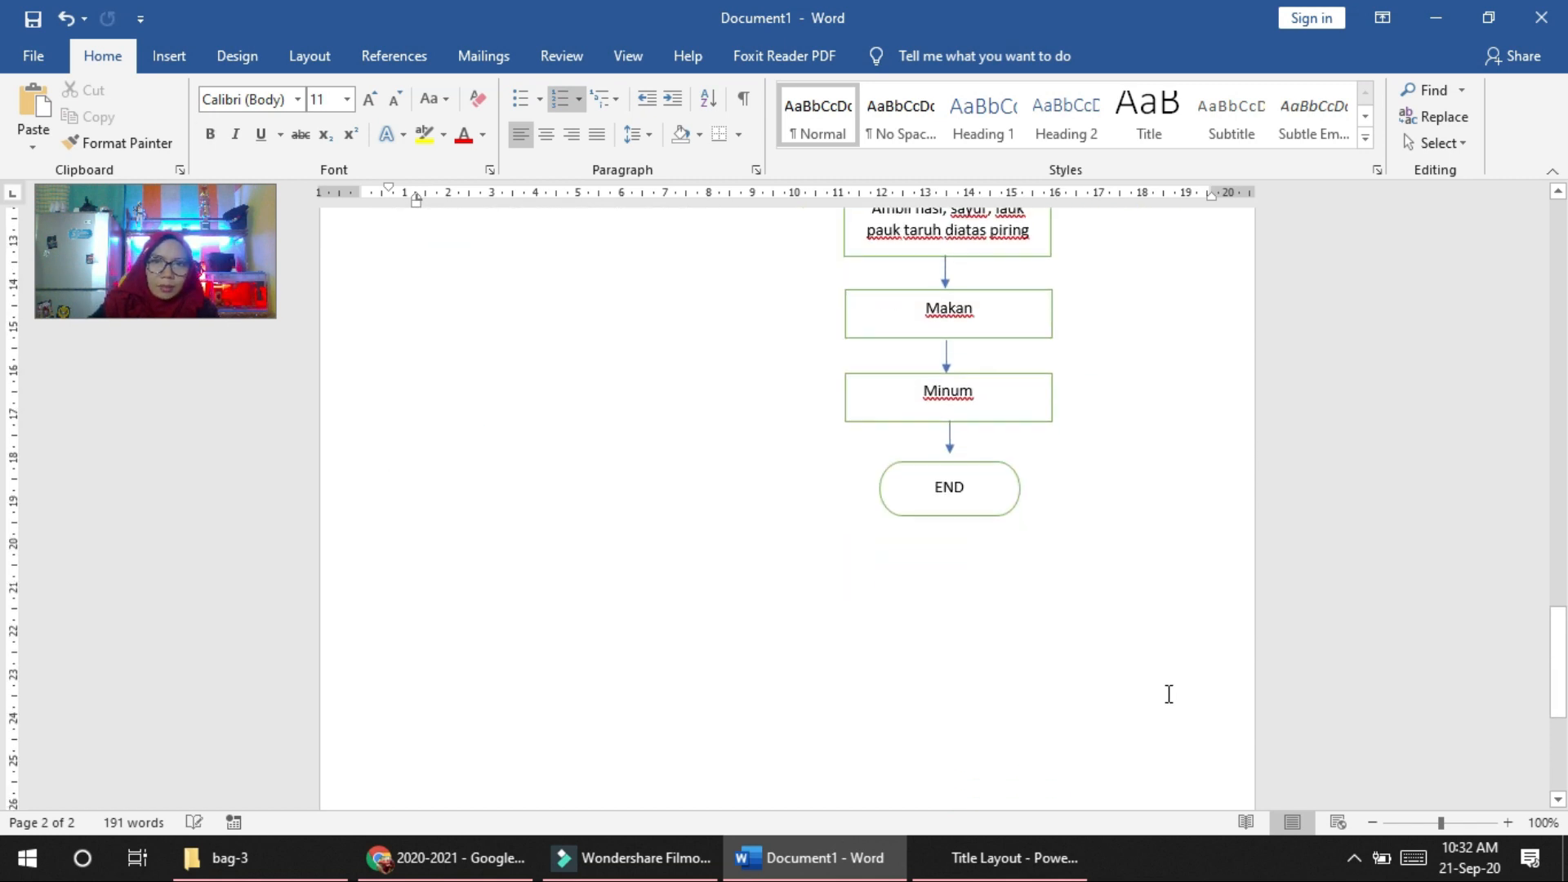
pyautogui.scroll(3, 642, 393)
pyautogui.click(540, 241)
pyautogui.scroll(2, 511, 326)
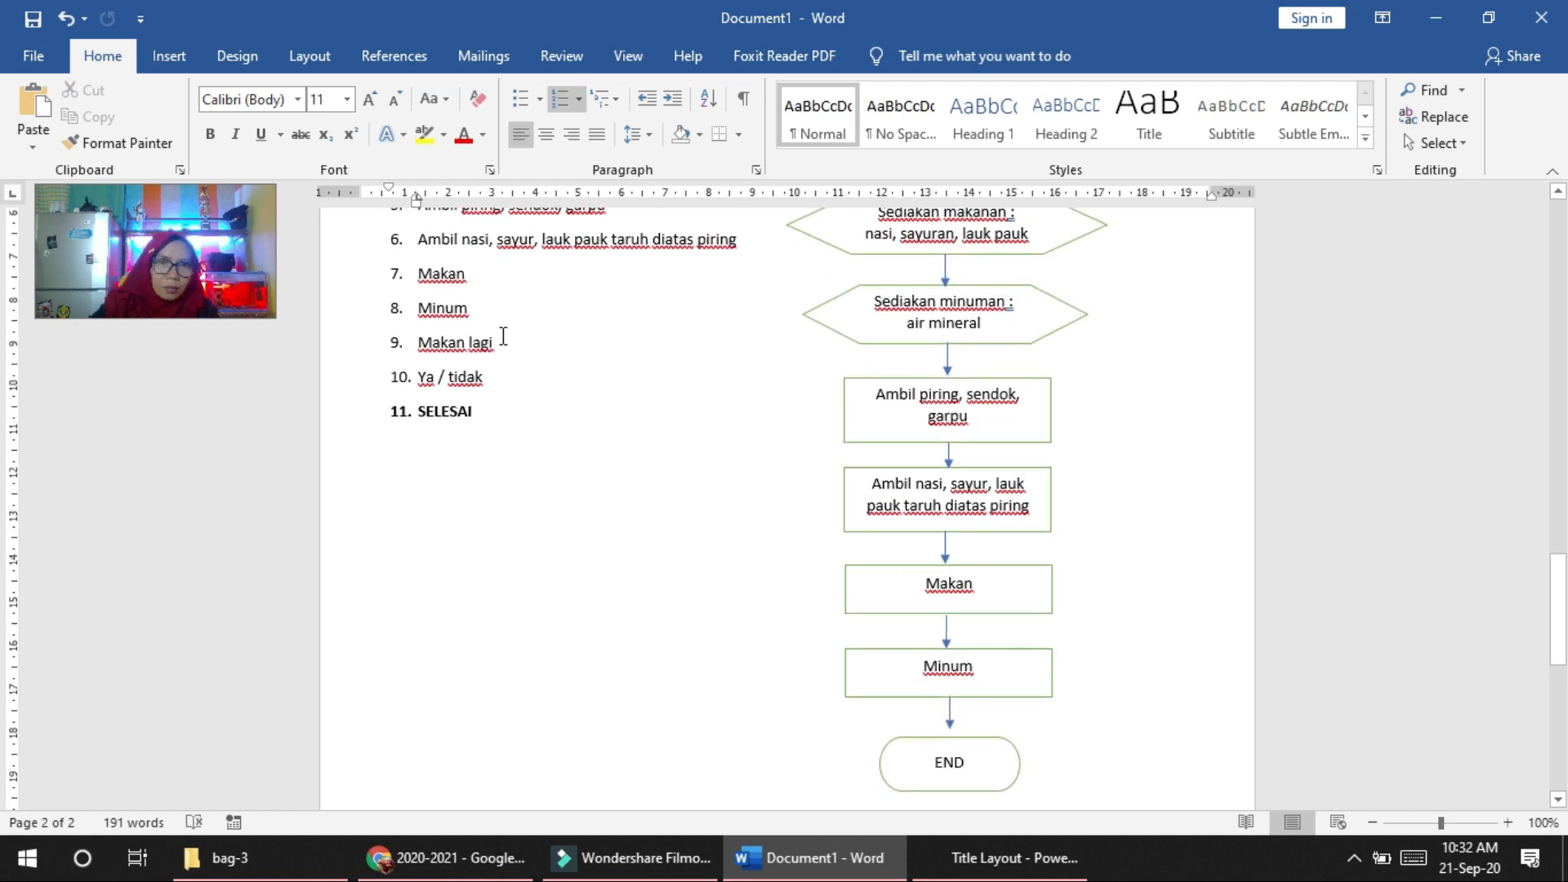
pyautogui.click(469, 389)
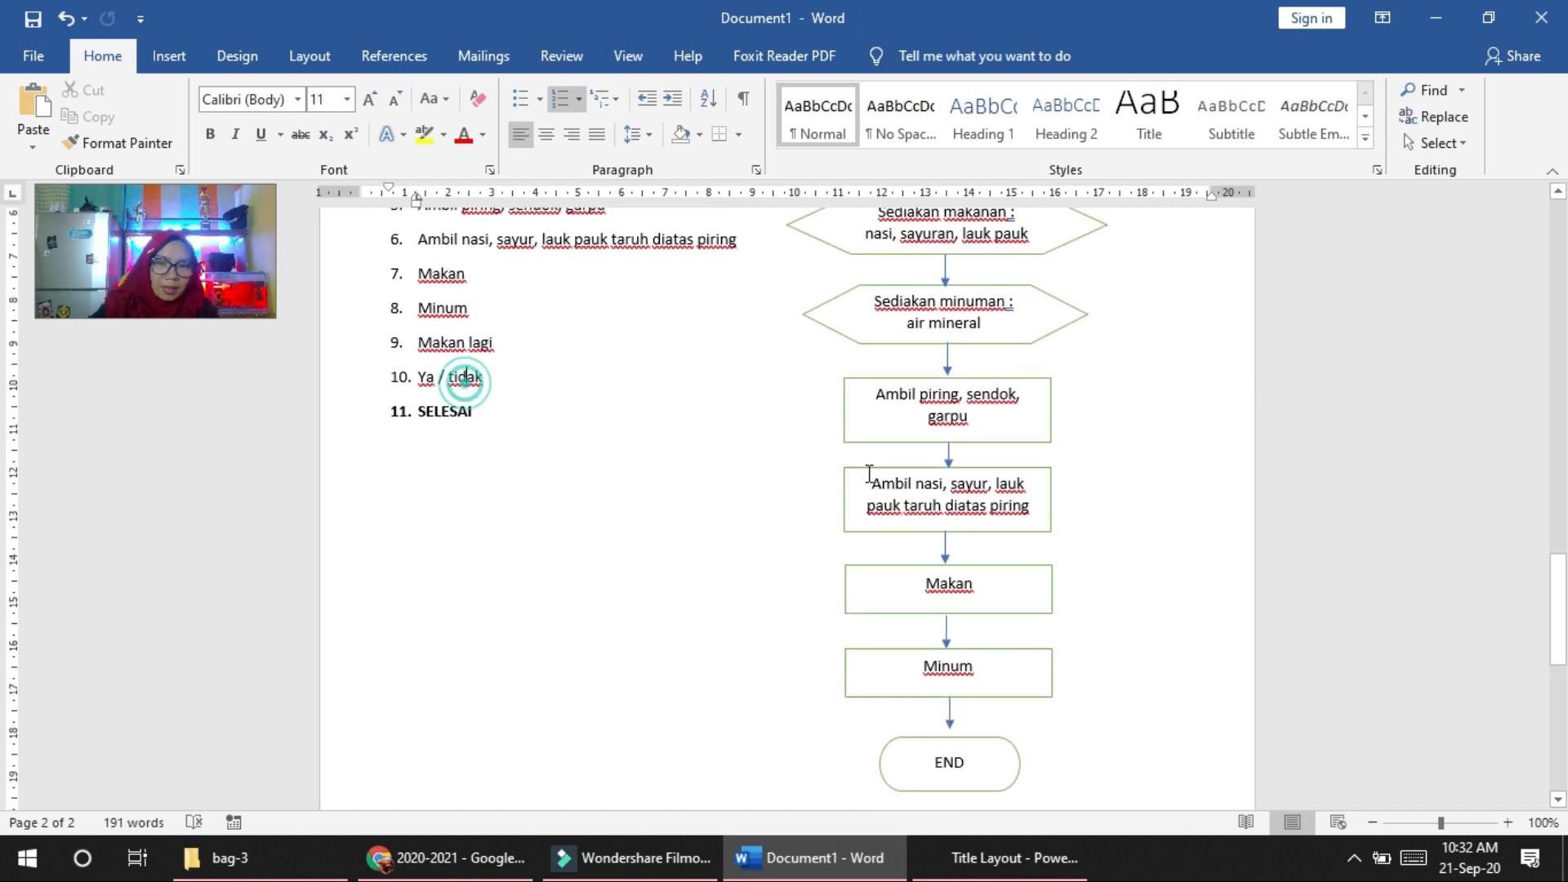
# Step: Move the END terminator further down the second page, centred under the arrow, leaving room for another shape below Minum
pyautogui.scroll(-3, 997, 511)
pyautogui.click(977, 573)
pyautogui.moveTo(978, 573); pyautogui.dragTo(973, 693)
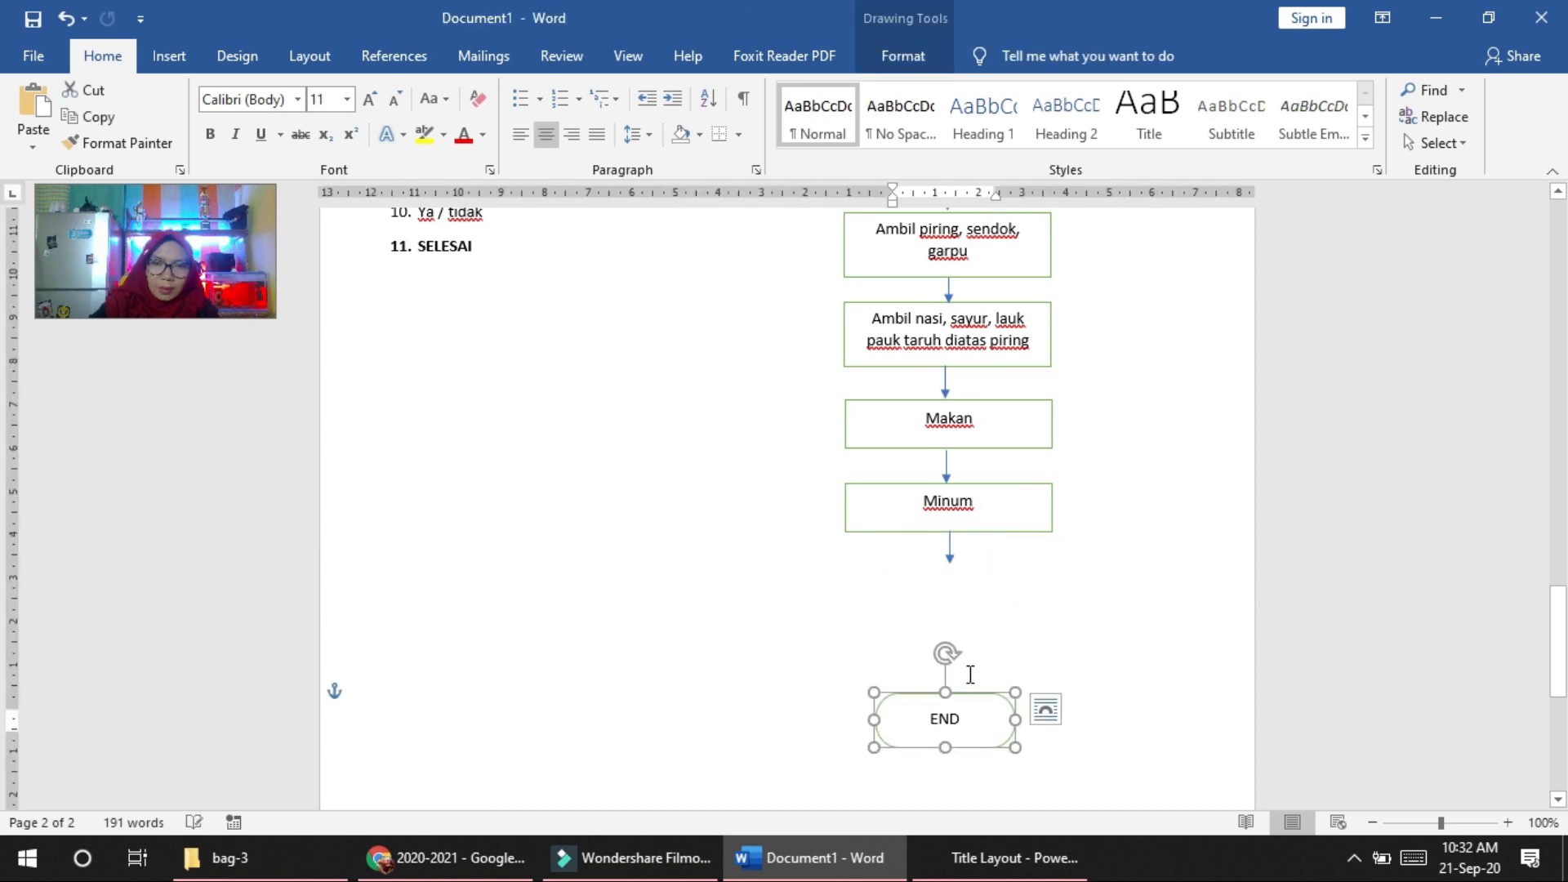
pyautogui.moveTo(986, 699); pyautogui.dragTo(993, 713)
pyautogui.click(1043, 592)
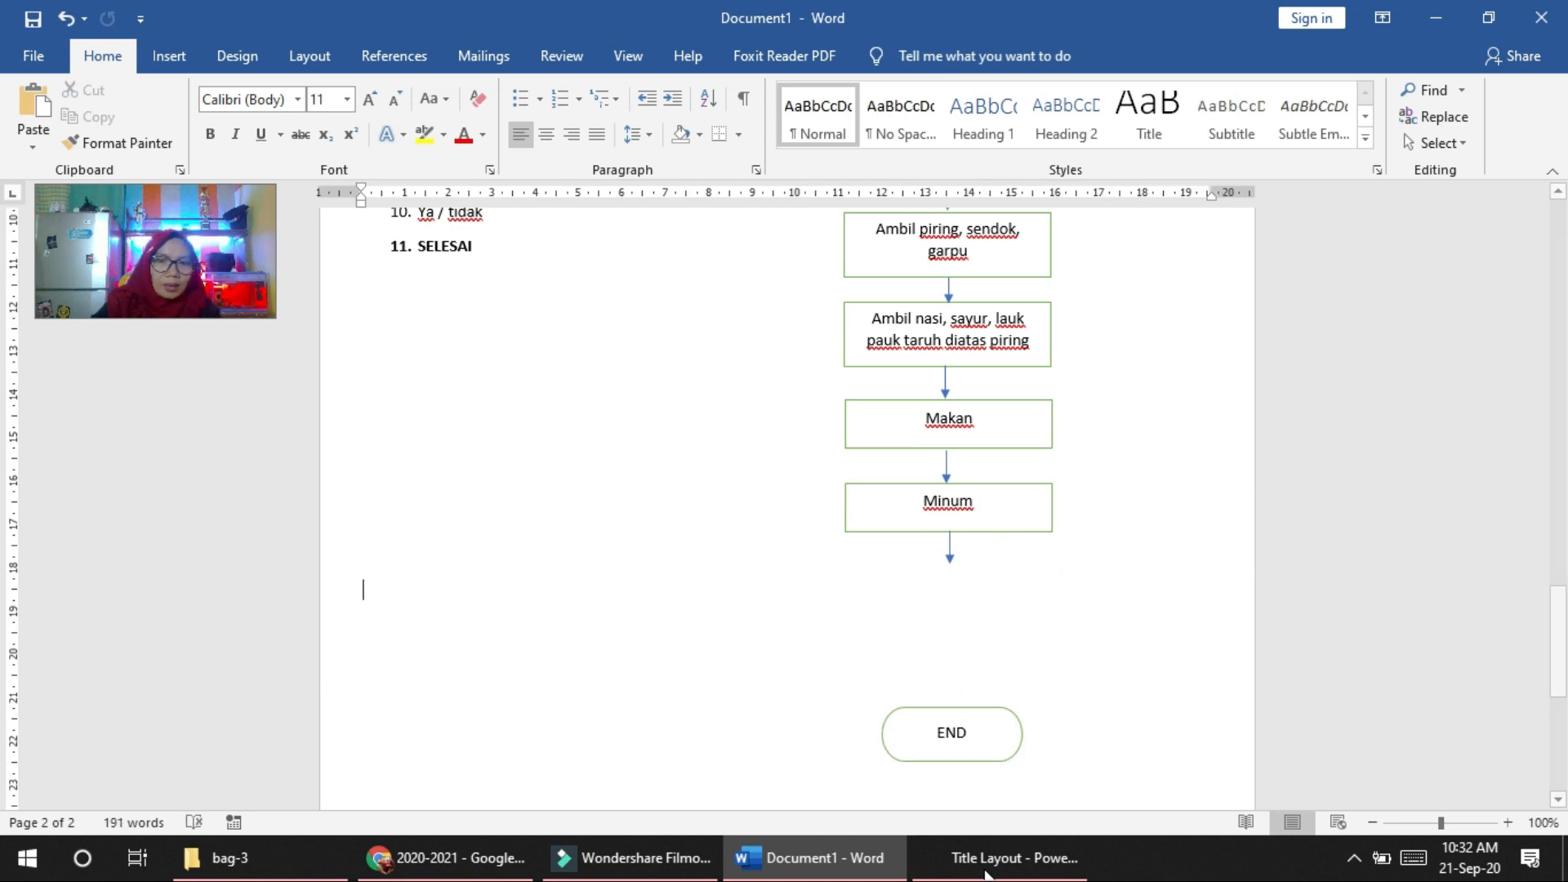
# Step: Switch to PowerPoint and look up the Decision symbol's shape and description on the "Simbol Bagan Alir (Flowchart)" slide
pyautogui.click(1013, 858)
pyautogui.scroll(5, 123, 490)
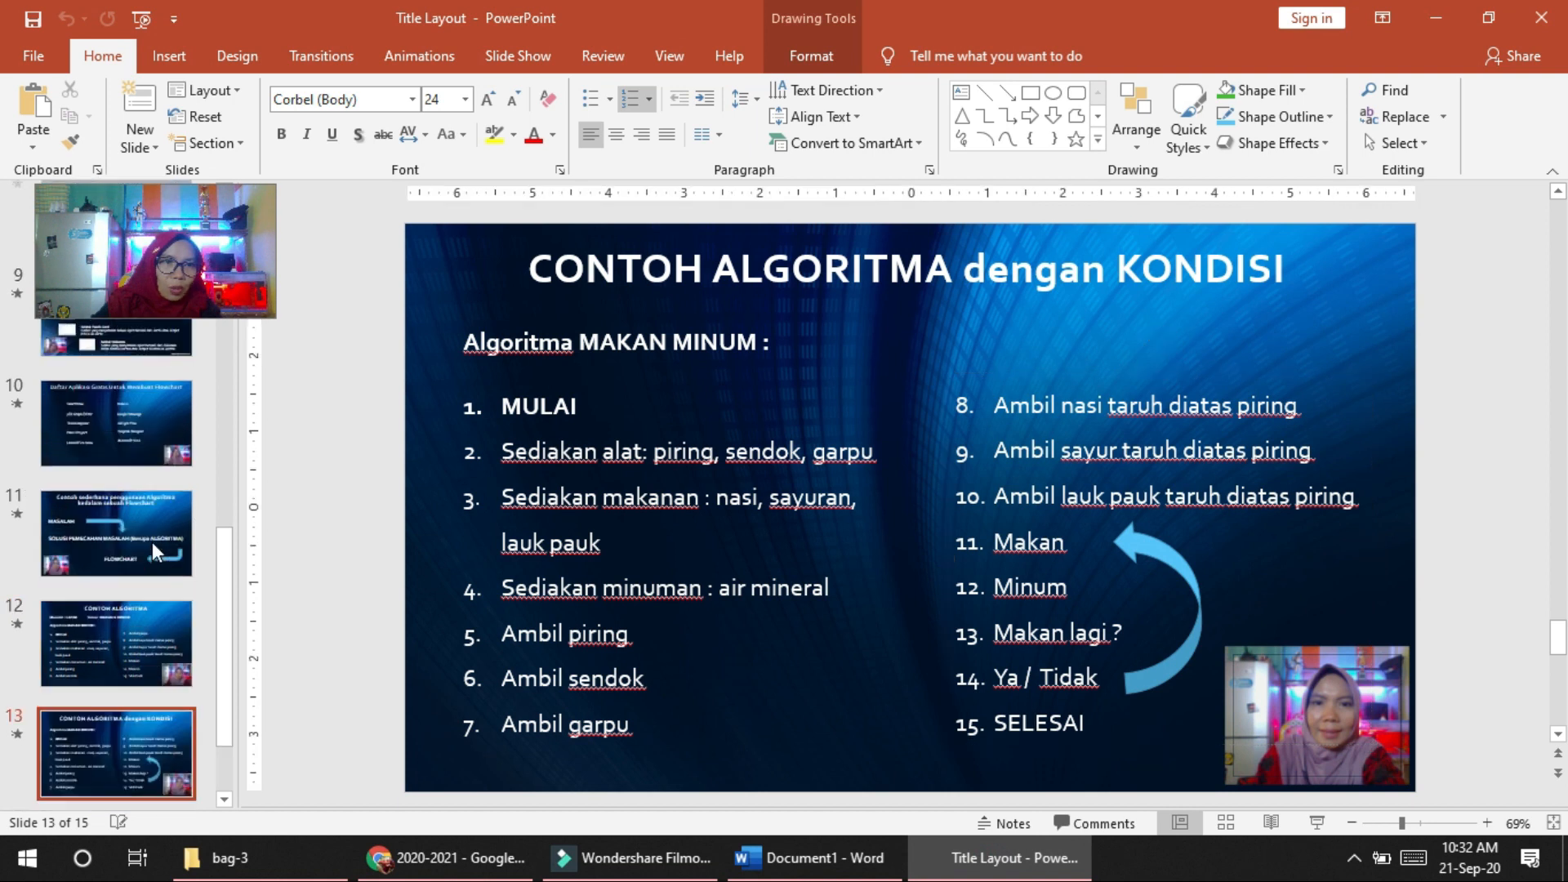
pyautogui.click(117, 522)
pyautogui.click(768, 551)
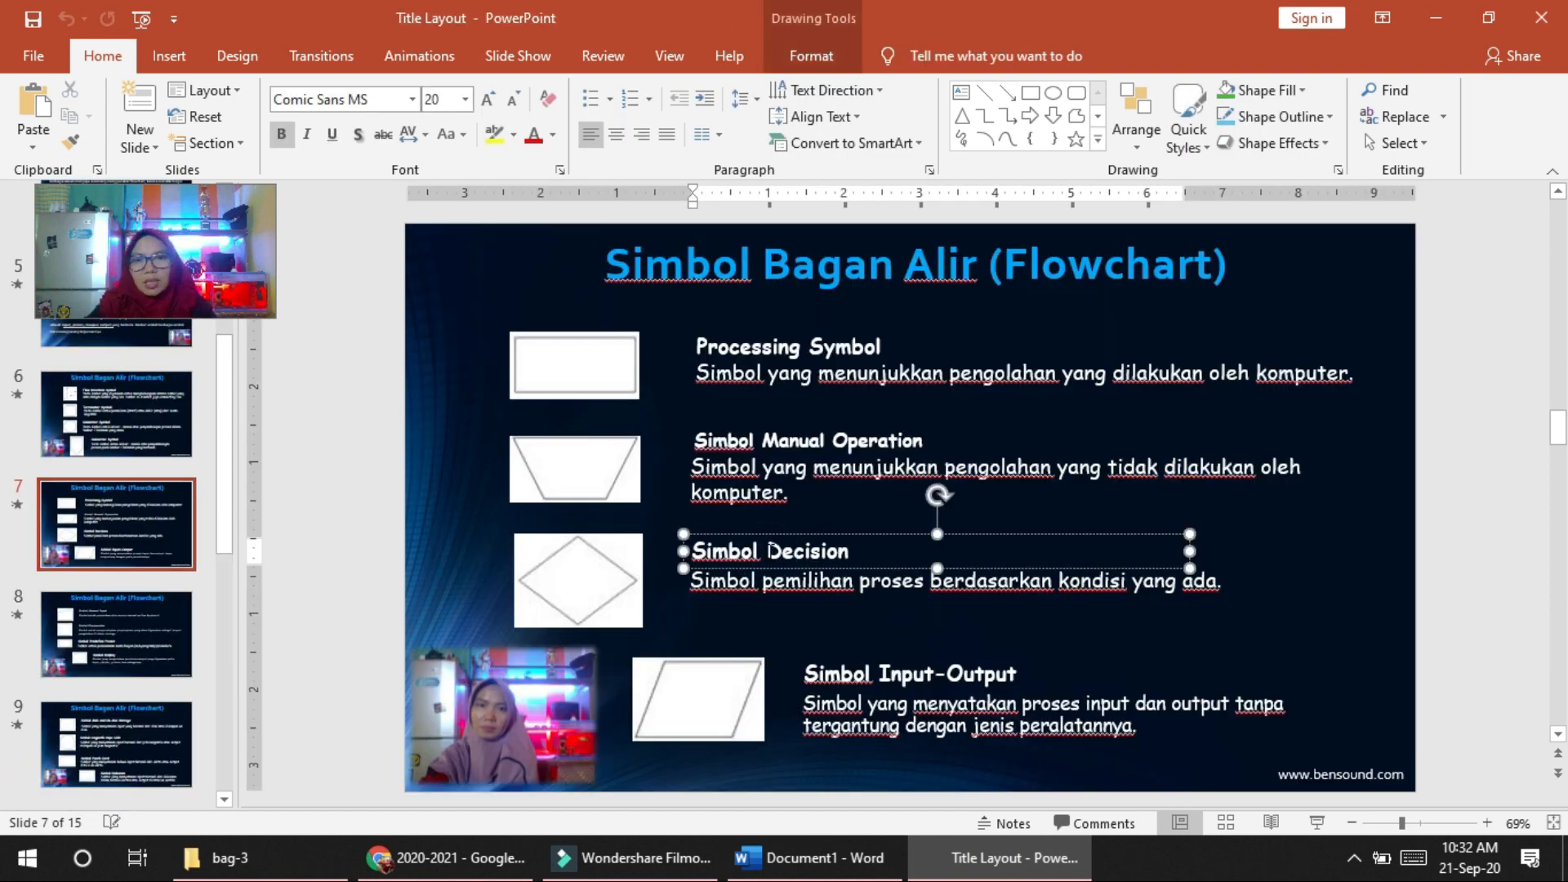
pyautogui.click(720, 580)
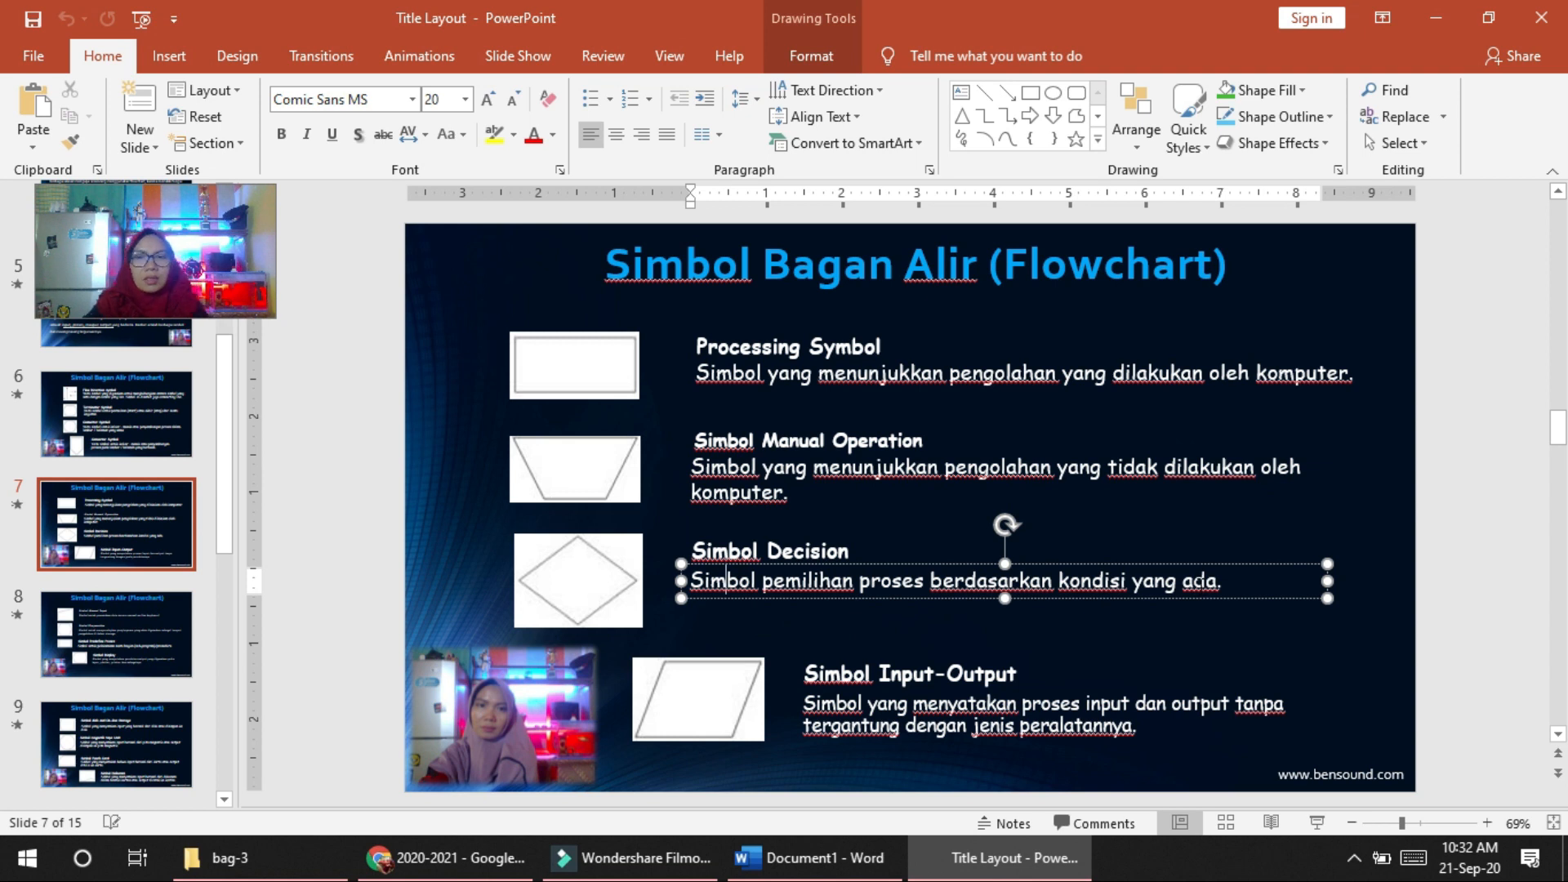
# Step: Switch to Word and draw a green-outlined, white-filled flowchart Decision diamond under the arrow below Minum
pyautogui.click(788, 584)
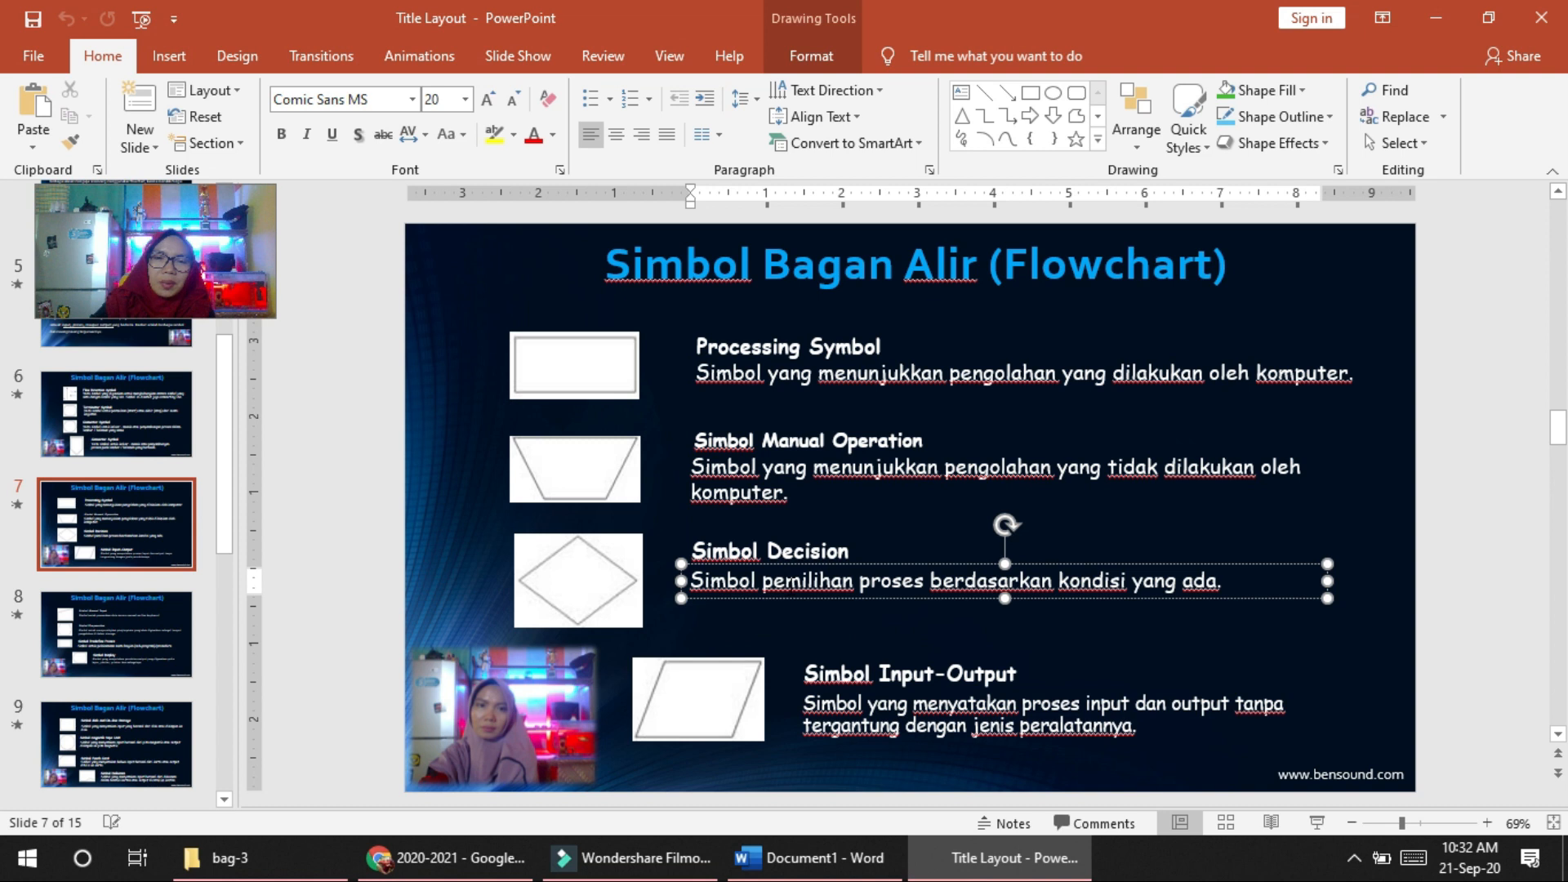
pyautogui.click(829, 858)
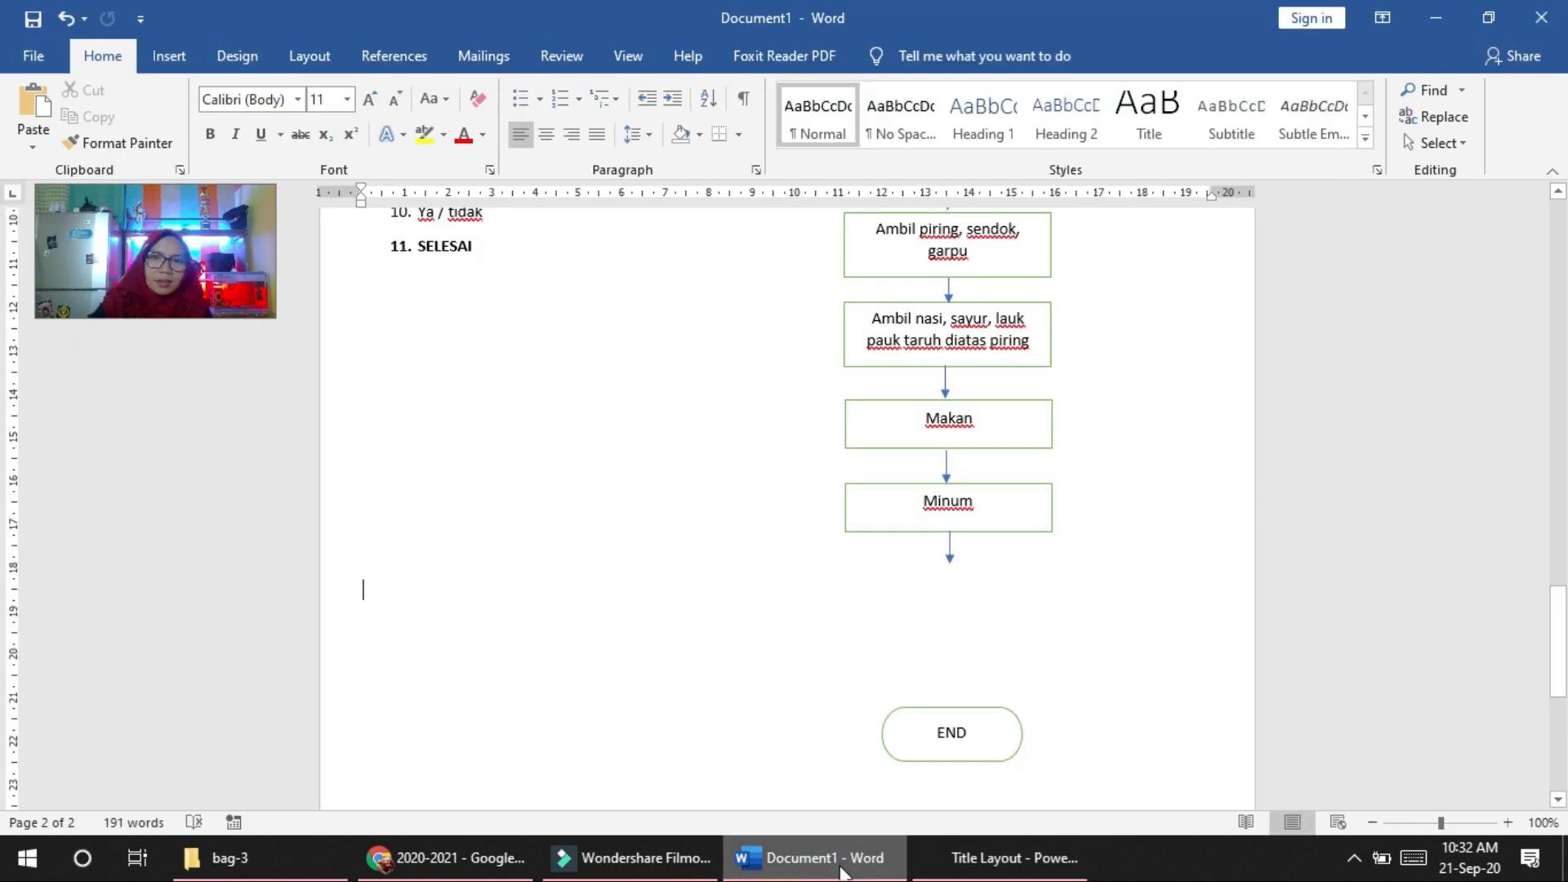
pyautogui.click(168, 55)
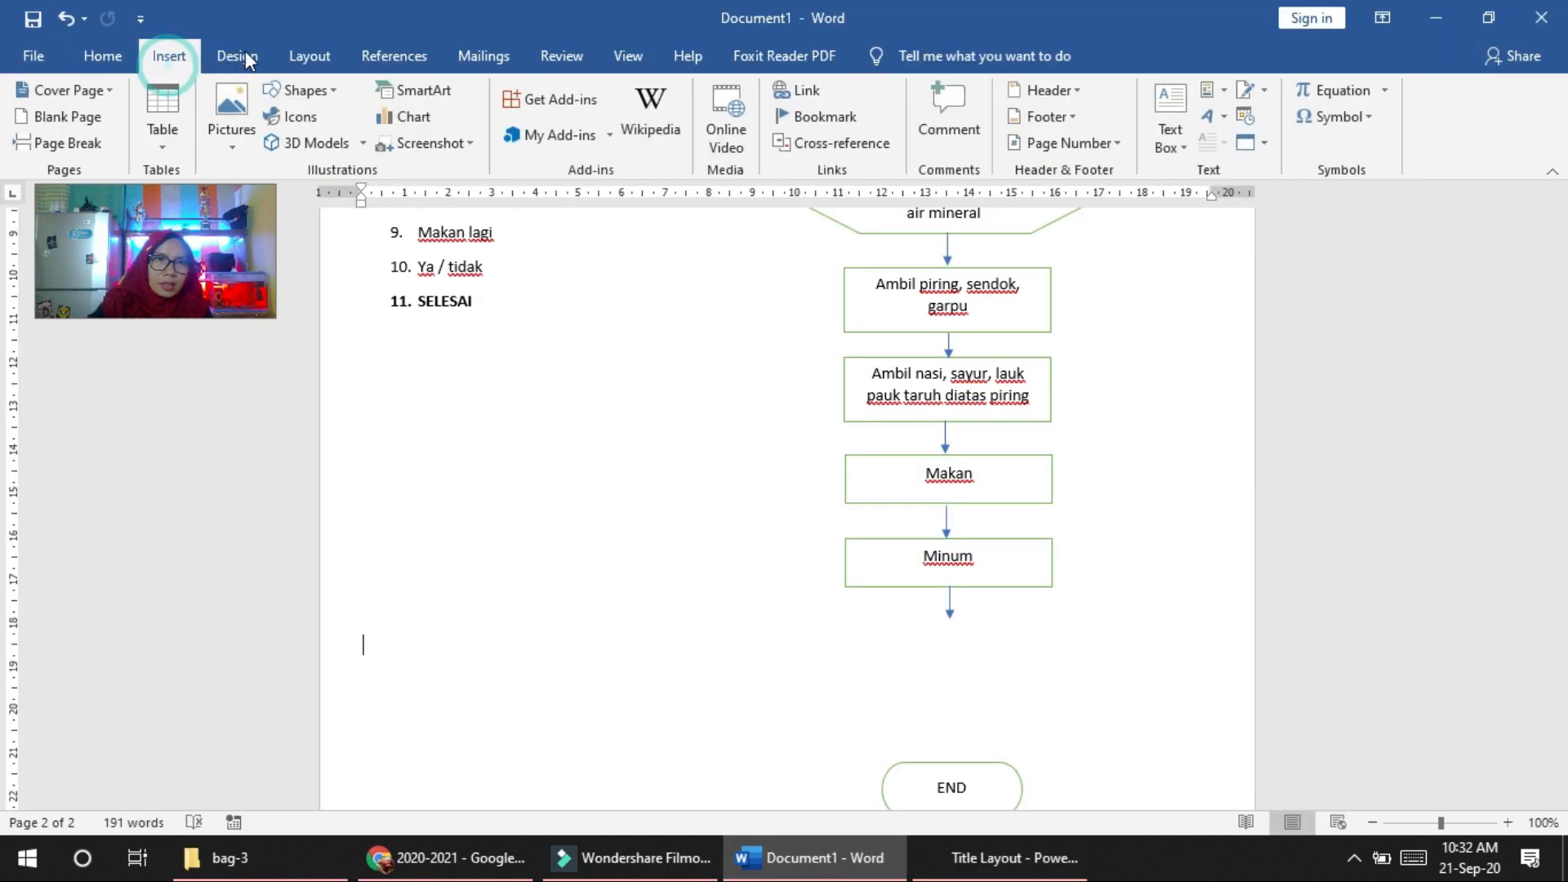
pyautogui.click(304, 90)
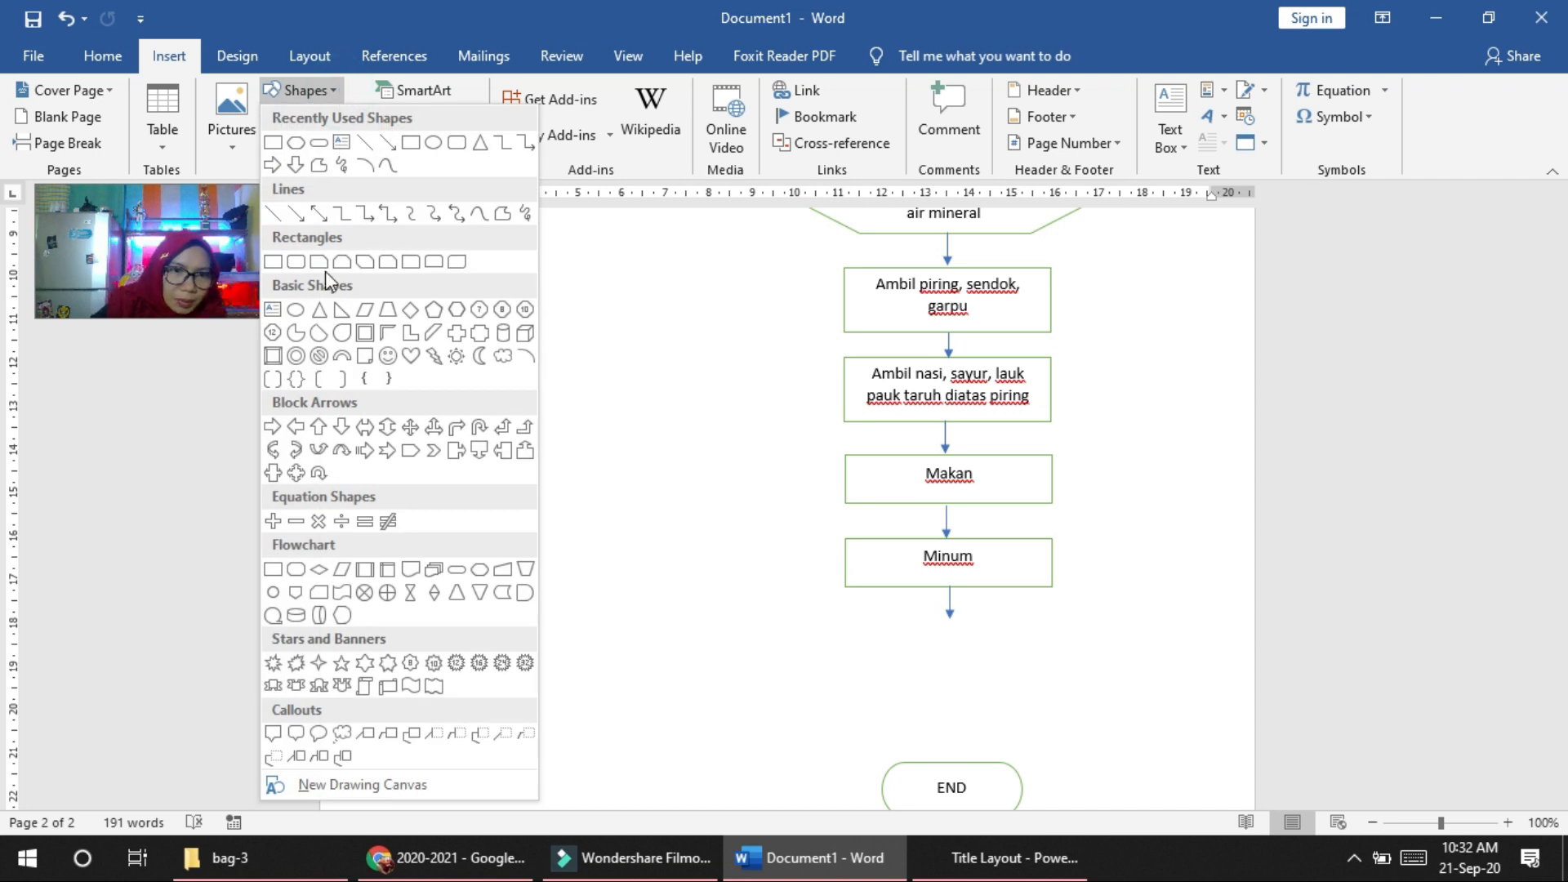
pyautogui.click(318, 569)
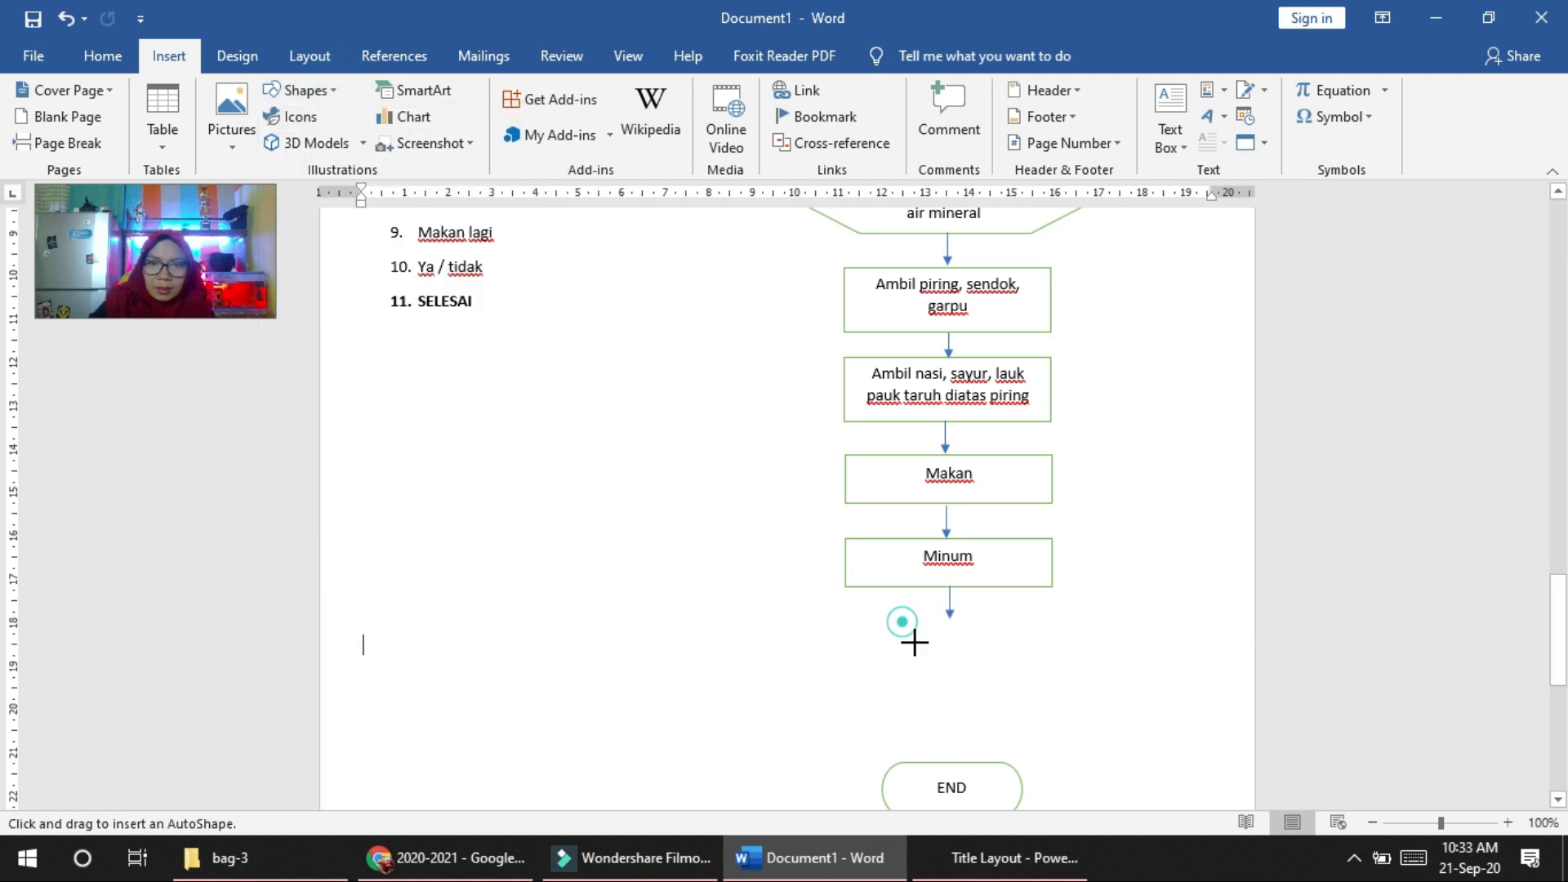
pyautogui.moveTo(871, 619); pyautogui.dragTo(1030, 746)
pyautogui.click(259, 111)
# Step: Copy "Makan lagi" from list item 9 into the Decision diamond and adjust the diamond's height
pyautogui.rightClick(987, 679)
pyautogui.click(1087, 341)
pyautogui.click(422, 231)
pyautogui.moveTo(415, 233); pyautogui.dragTo(494, 235)
pyautogui.hotkey('ctrl', 'c')
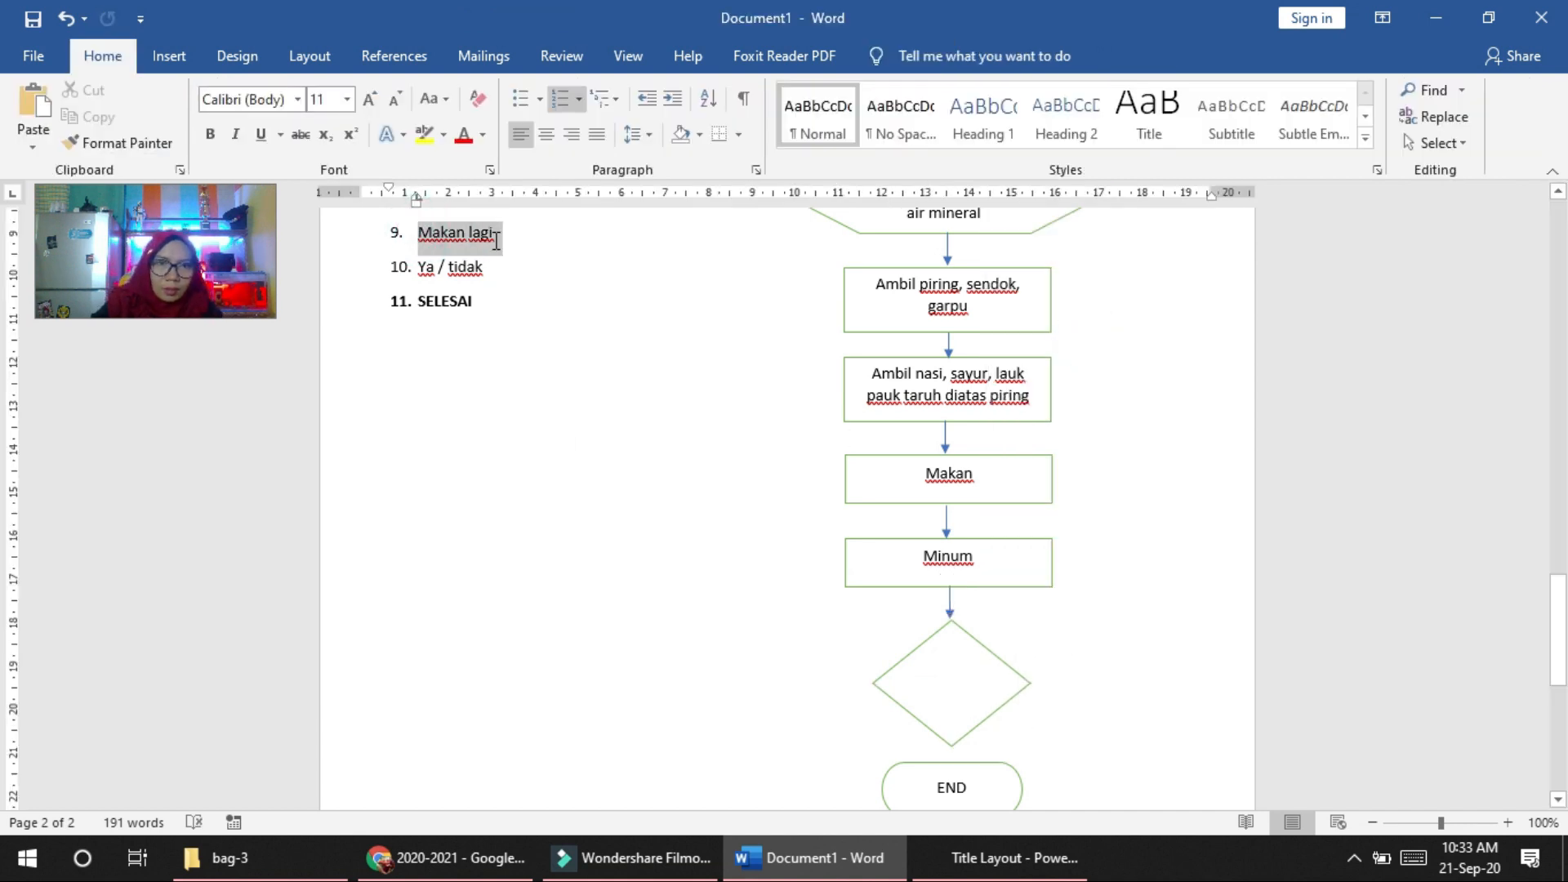
pyautogui.click(974, 680)
pyautogui.hotkey('ctrl', 'v')
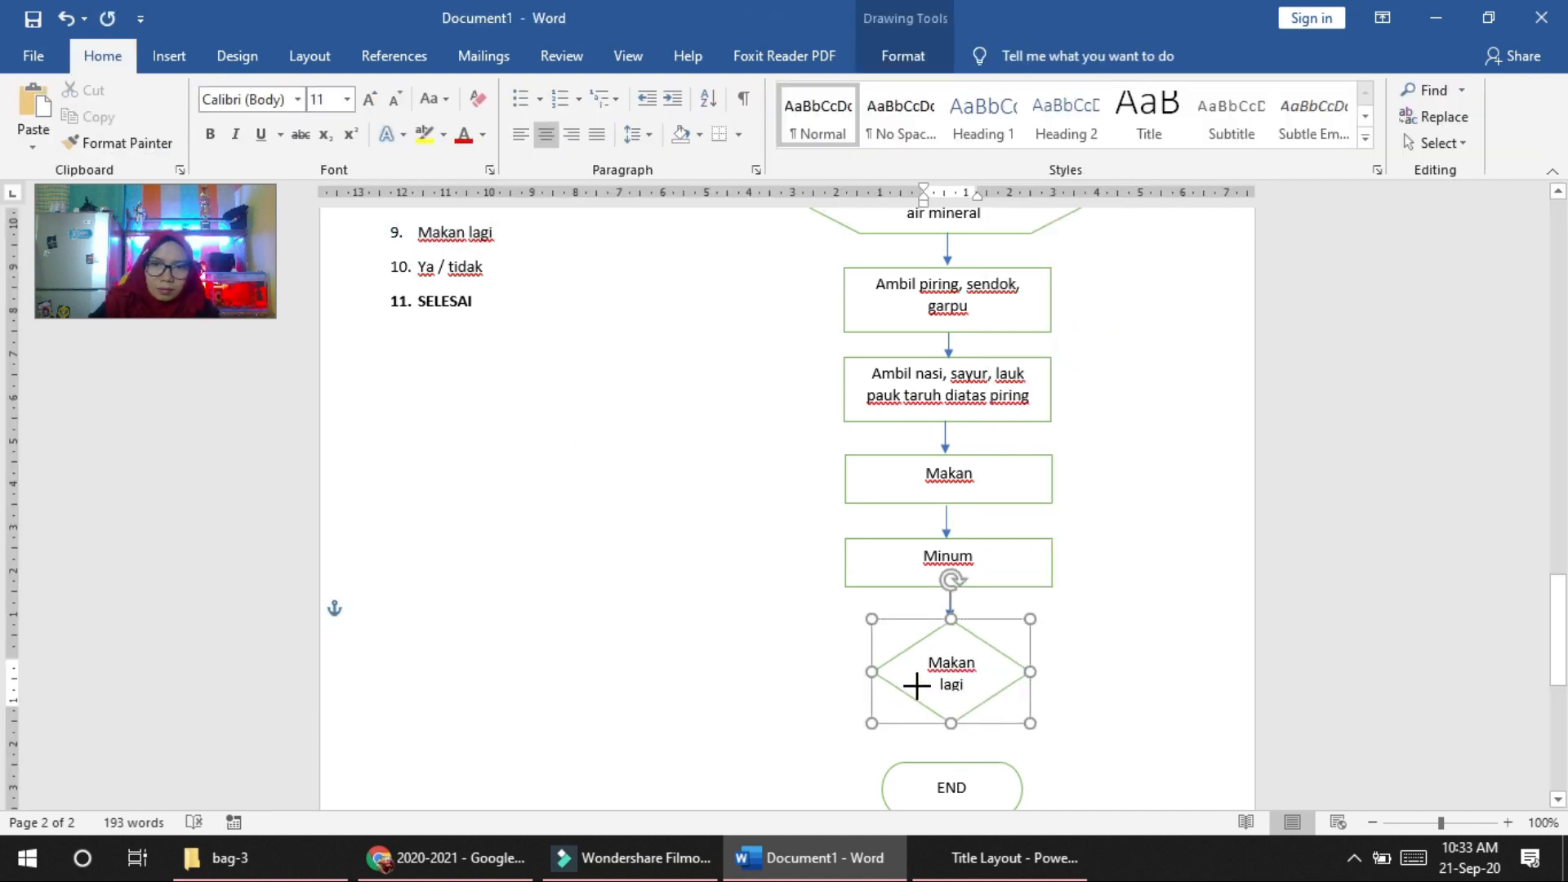
pyautogui.moveTo(950, 723); pyautogui.dragTo(948, 729)
pyautogui.click(1131, 700)
# Step: Copy the arrow below Minum and position the copy between the Makan lagi diamond and END
pyautogui.scroll(-3, 1132, 700)
pyautogui.click(949, 496)
pyautogui.hotkey('ctrl', 'c')
pyautogui.click(422, 624)
pyautogui.hotkey('ctrl', 'v')
pyautogui.moveTo(422, 624); pyautogui.dragTo(997, 672)
pyautogui.press('Up')
pyautogui.press('Up')
pyautogui.press('Up')
pyautogui.press('Up')
pyautogui.press('Right')
pyautogui.click(1200, 706)
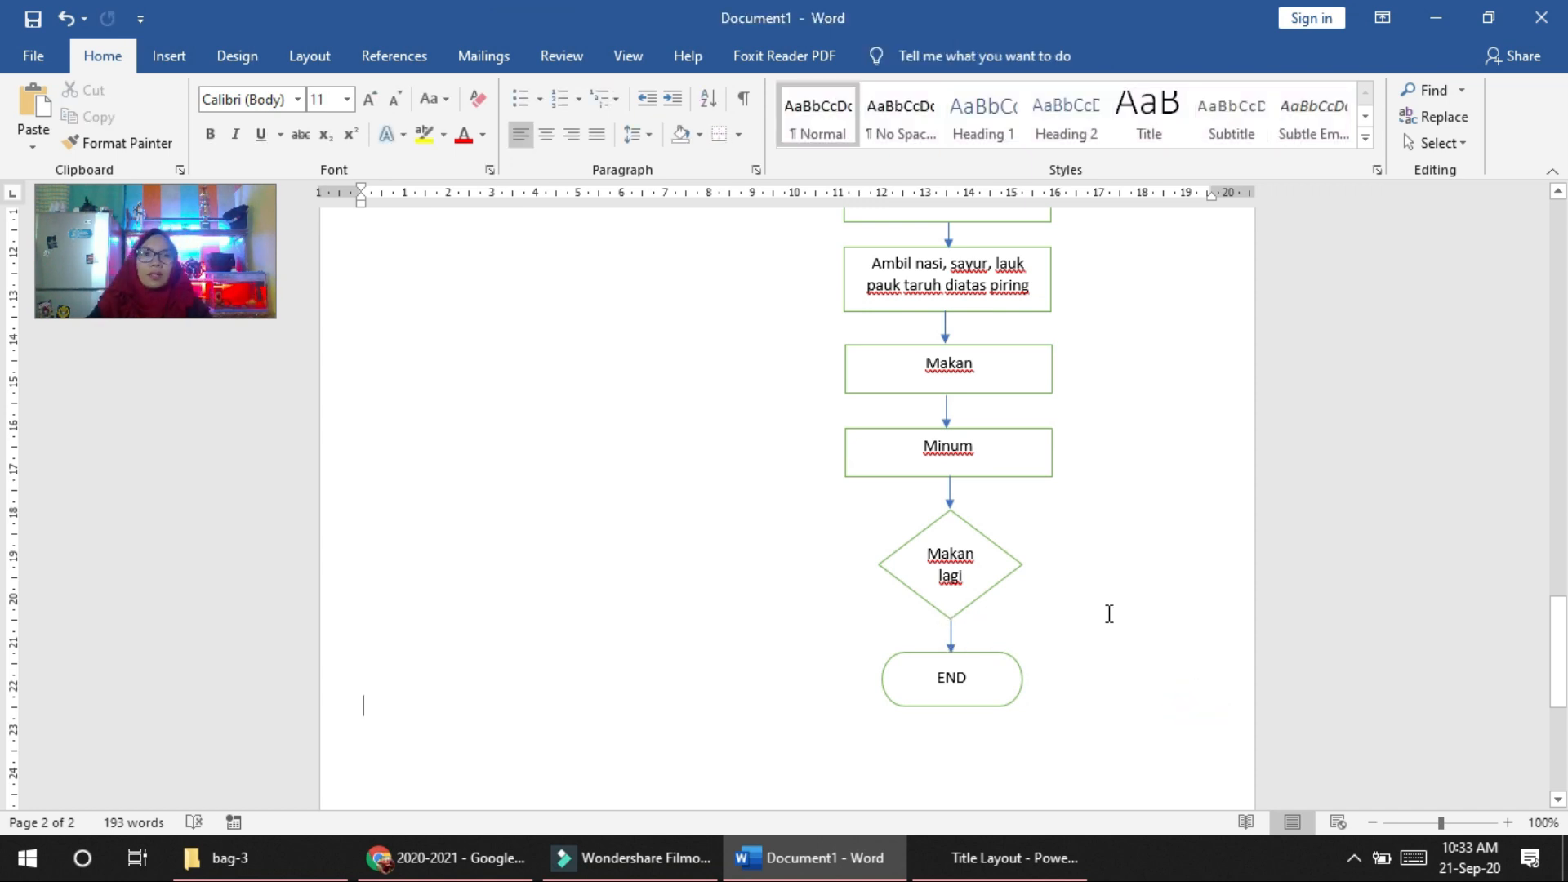
# Step: Fine-tune the positions of the Makan lagi diamond and the arrow beneath it so they line up with the arrow above
pyautogui.click(1015, 565)
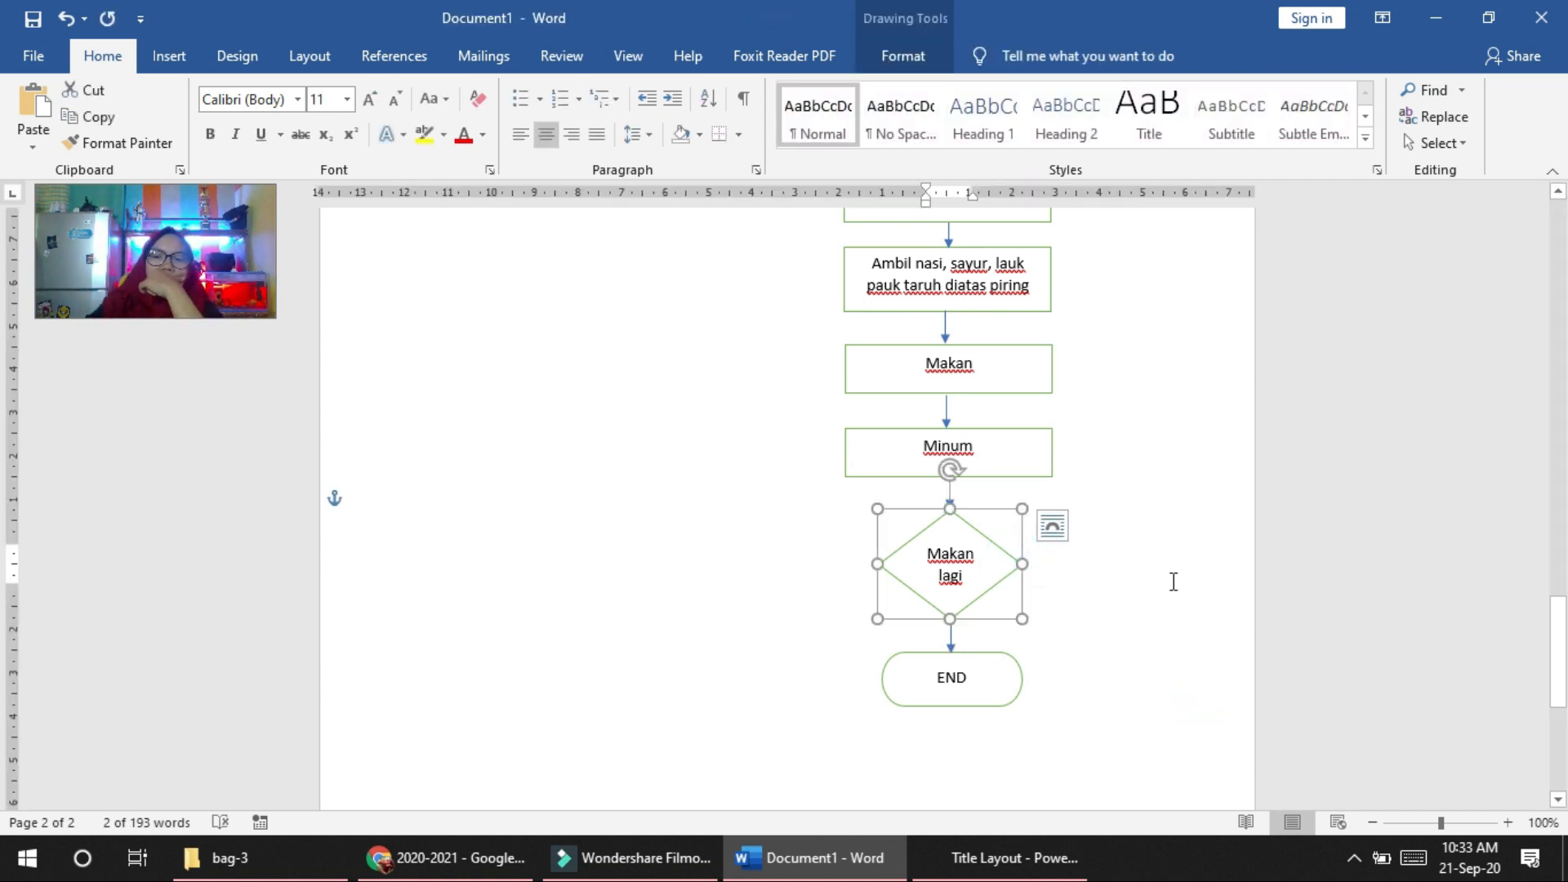
pyautogui.click(1106, 549)
pyautogui.click(1013, 561)
pyautogui.click(1190, 588)
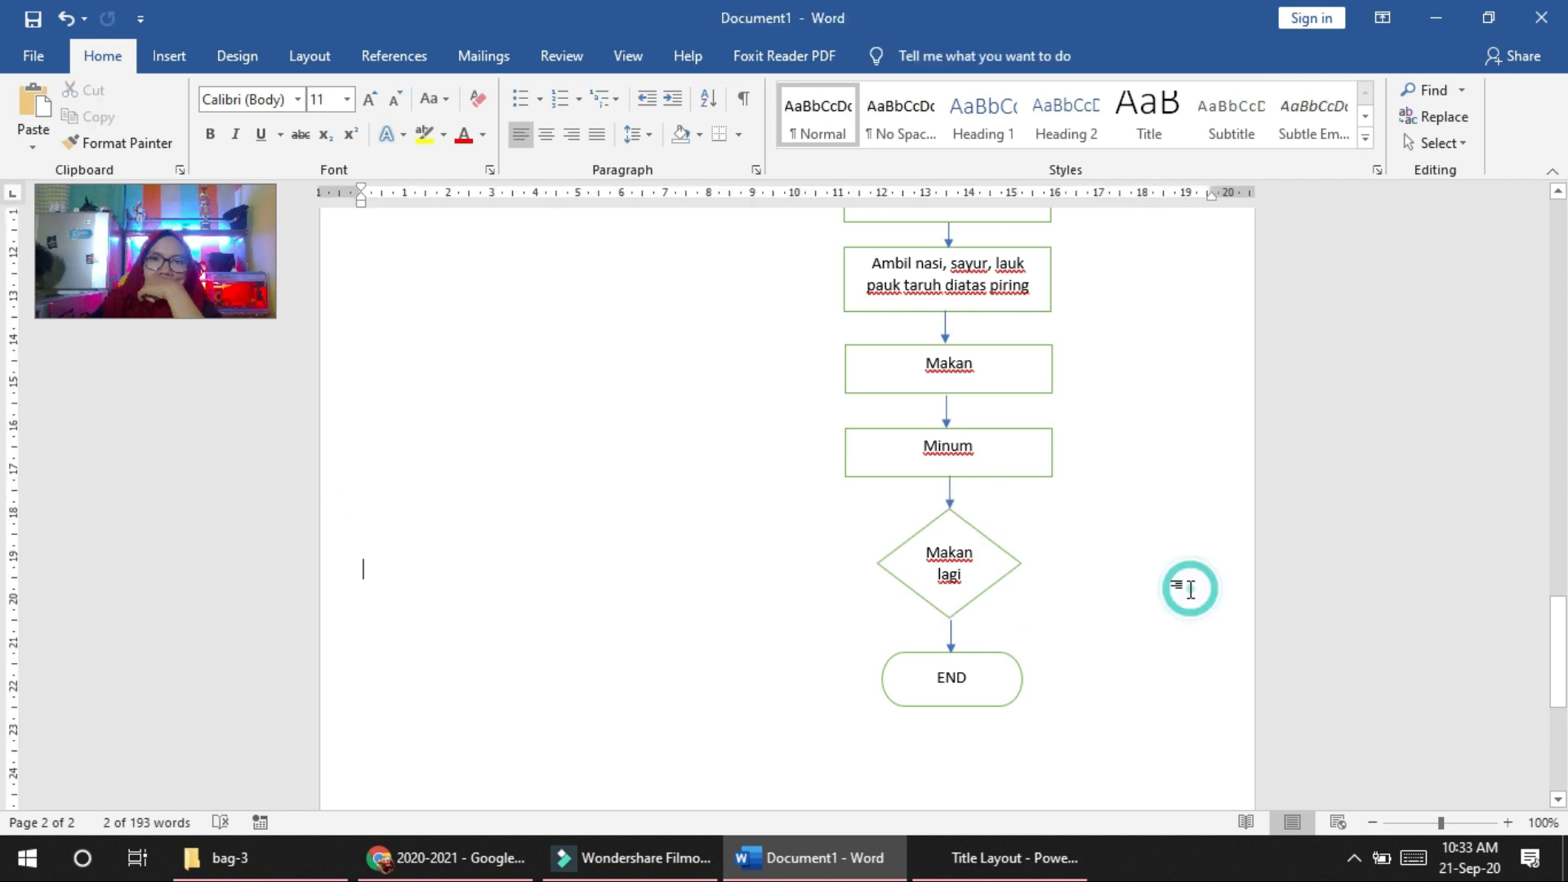
pyautogui.click(950, 638)
pyautogui.click(1173, 623)
pyautogui.click(948, 640)
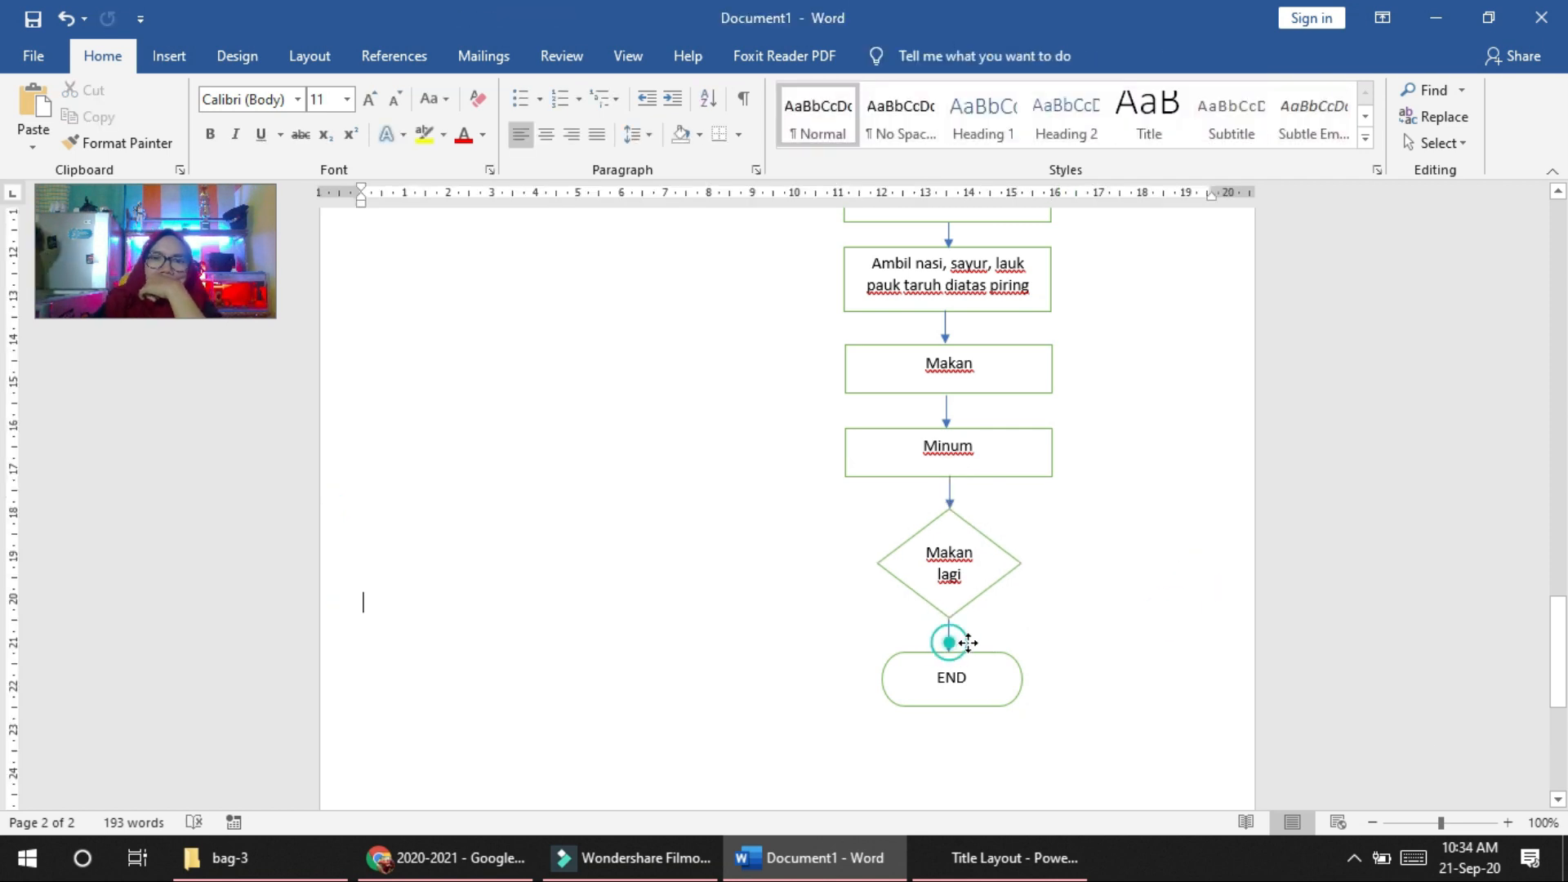
pyautogui.click(1166, 588)
pyautogui.click(948, 640)
pyautogui.click(1112, 633)
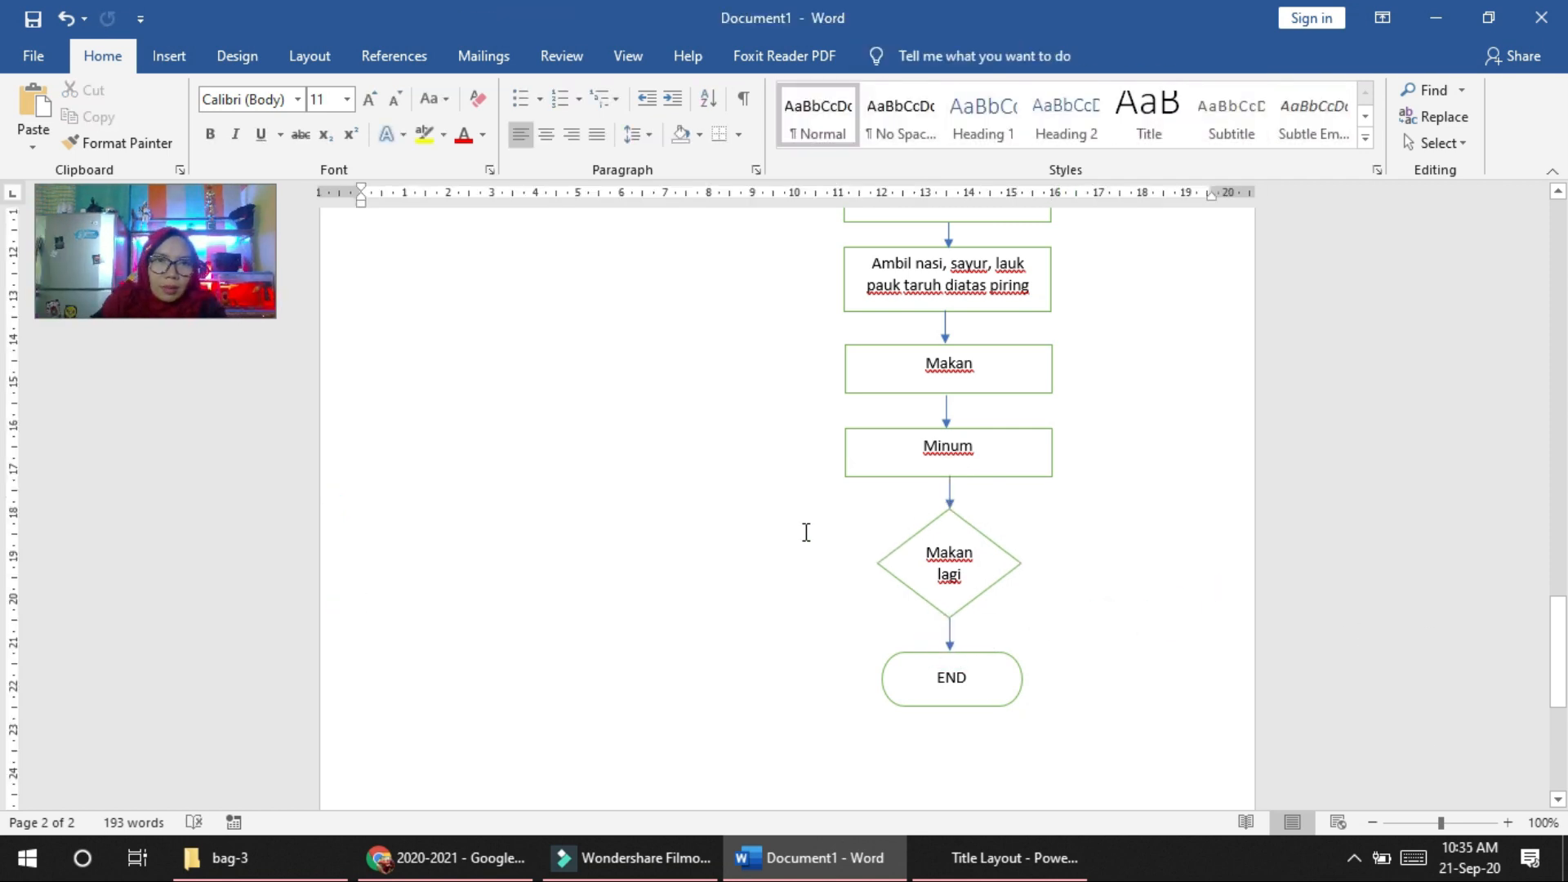
# Step: Compare list items "Makan lagi" and "Ya / tidak" with the flowchart's decision diamond and the END terminator
pyautogui.scroll(3, 806, 531)
pyautogui.click(413, 383)
pyautogui.click(474, 382)
pyautogui.scroll(-1, 1152, 614)
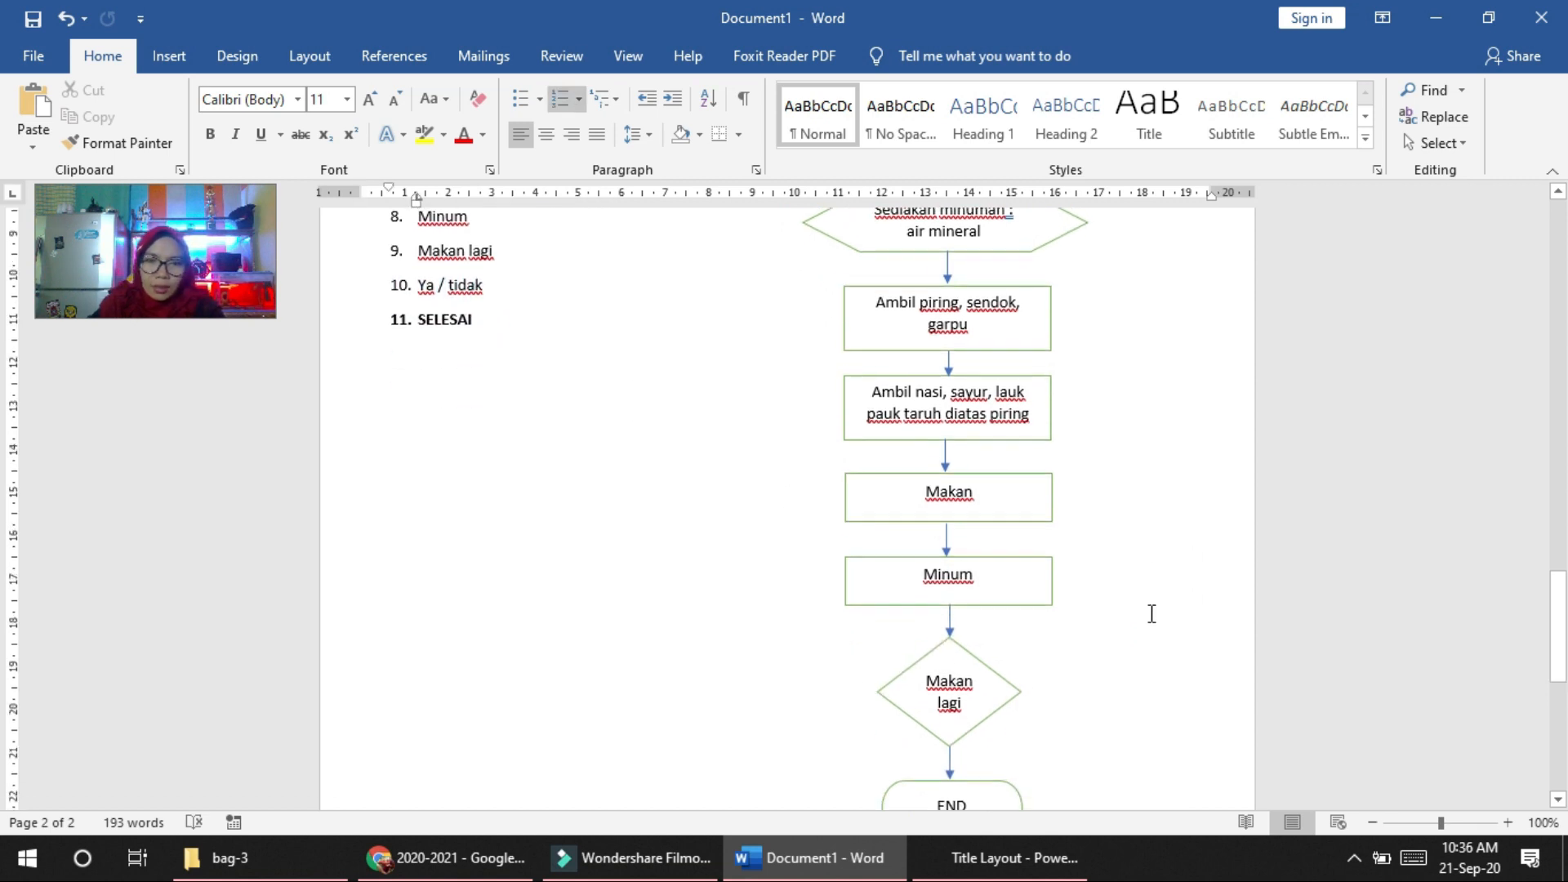
pyautogui.scroll(-1, 1152, 614)
pyautogui.scroll(-1, 1152, 615)
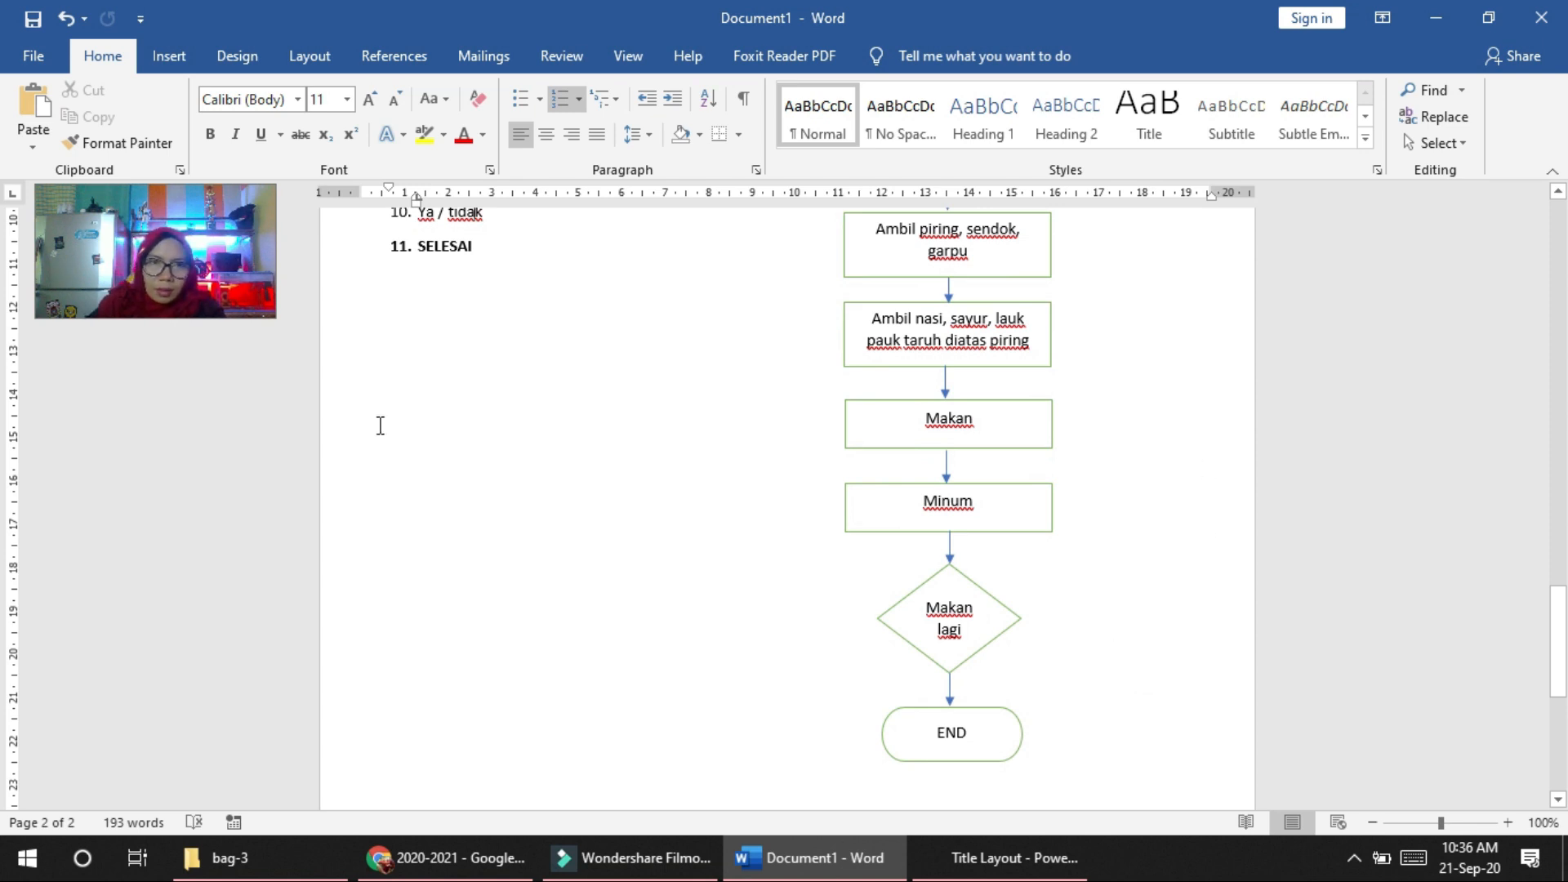
pyautogui.scroll(2, 469, 347)
pyautogui.scroll(-2, 1111, 743)
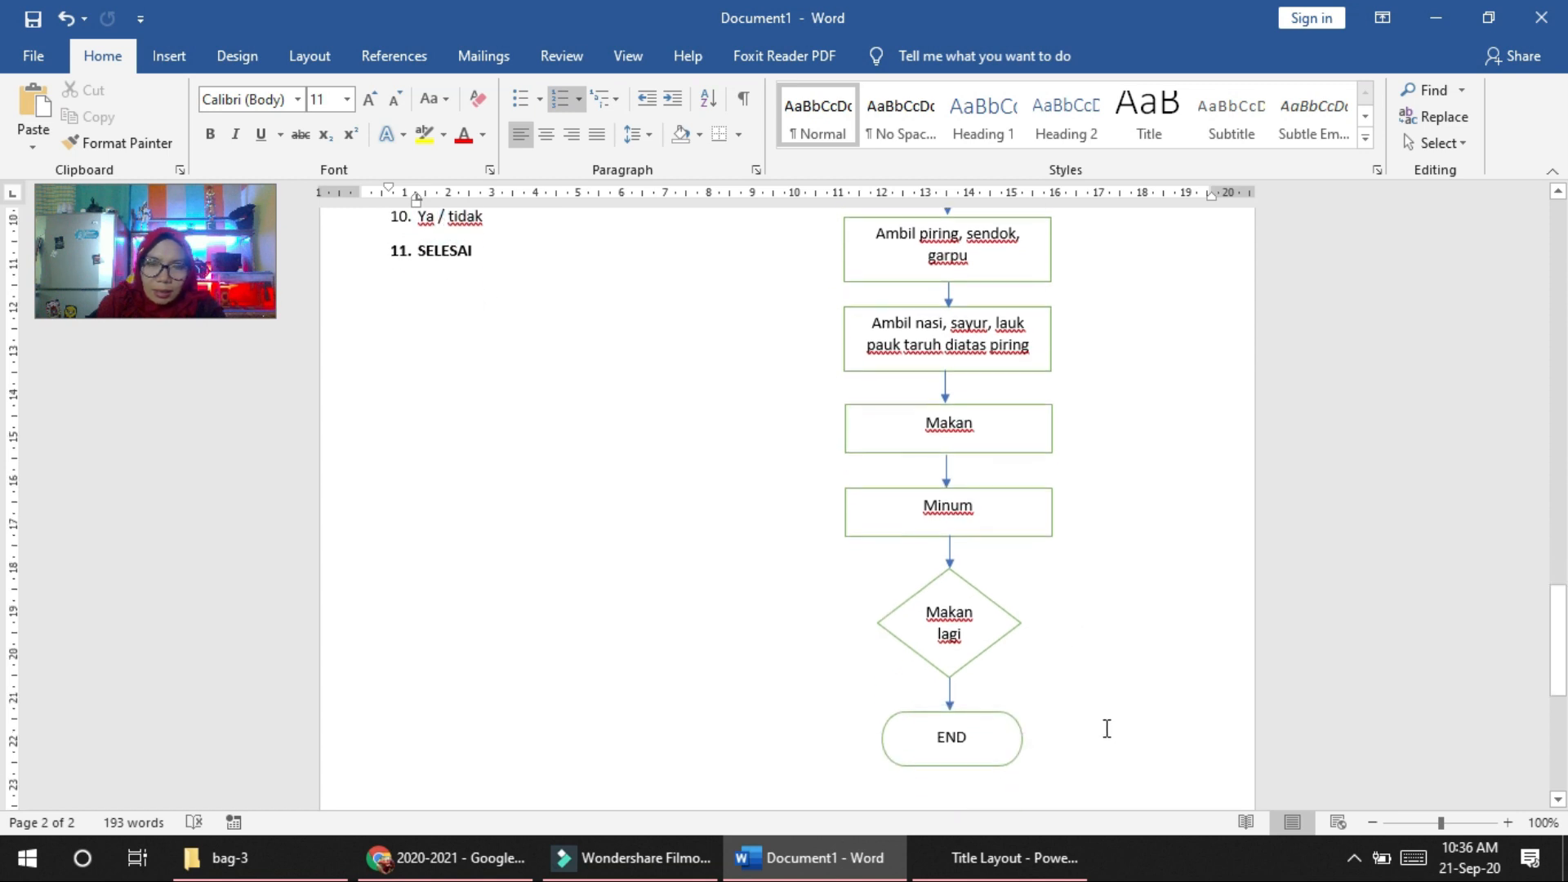
pyautogui.click(960, 611)
pyautogui.click(1067, 638)
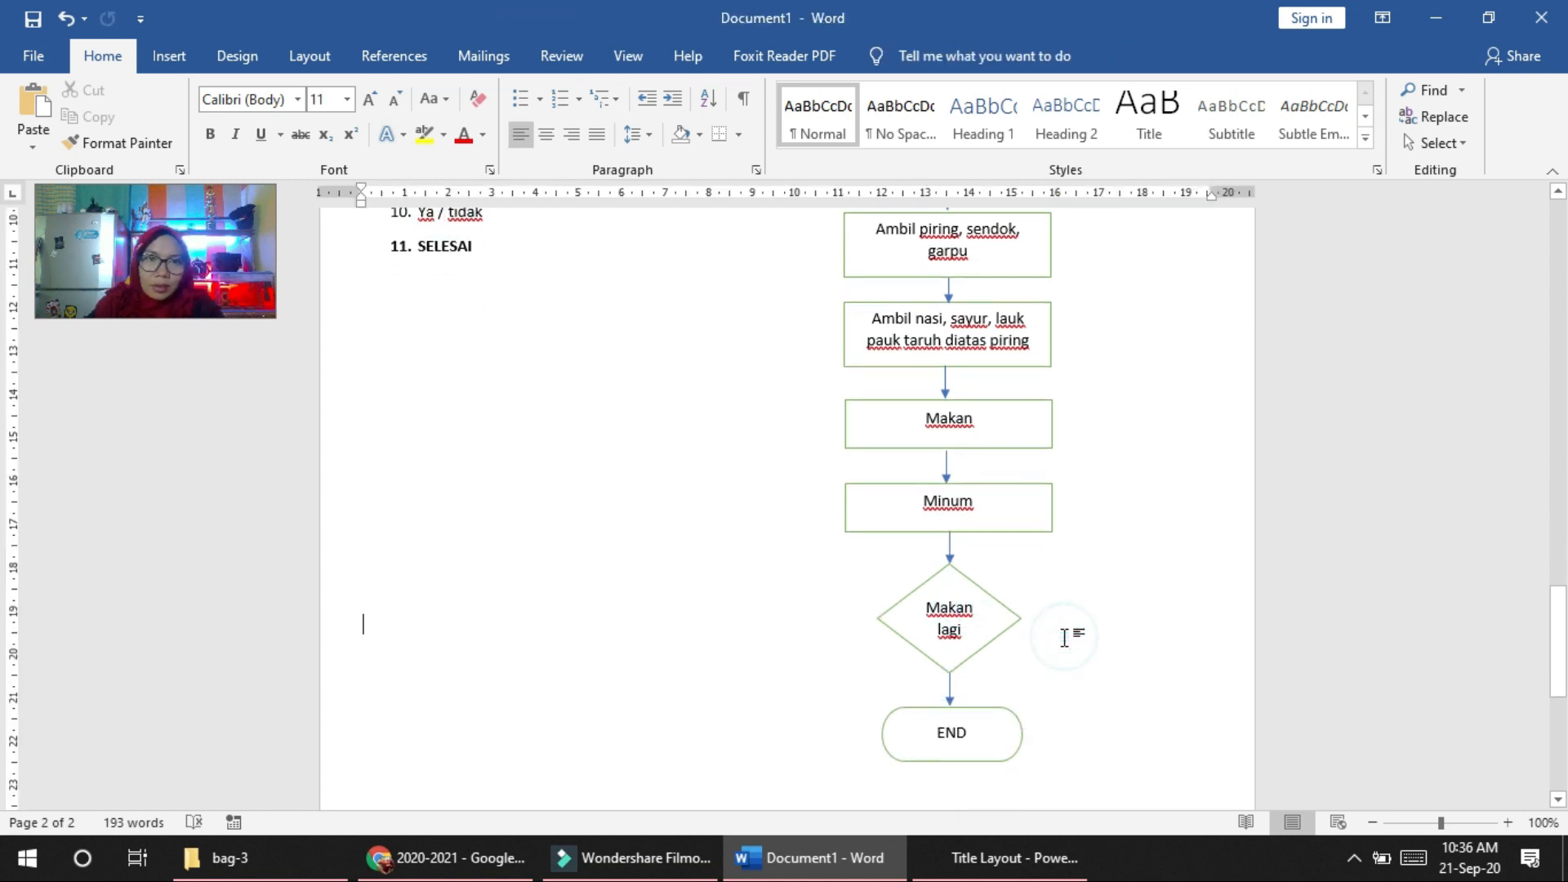
# Step: Connect the Makan lagi diamond's right corner to the right side of the Makan box with an elbow arrow routed around Minum
pyautogui.click(150, 53)
pyautogui.click(327, 94)
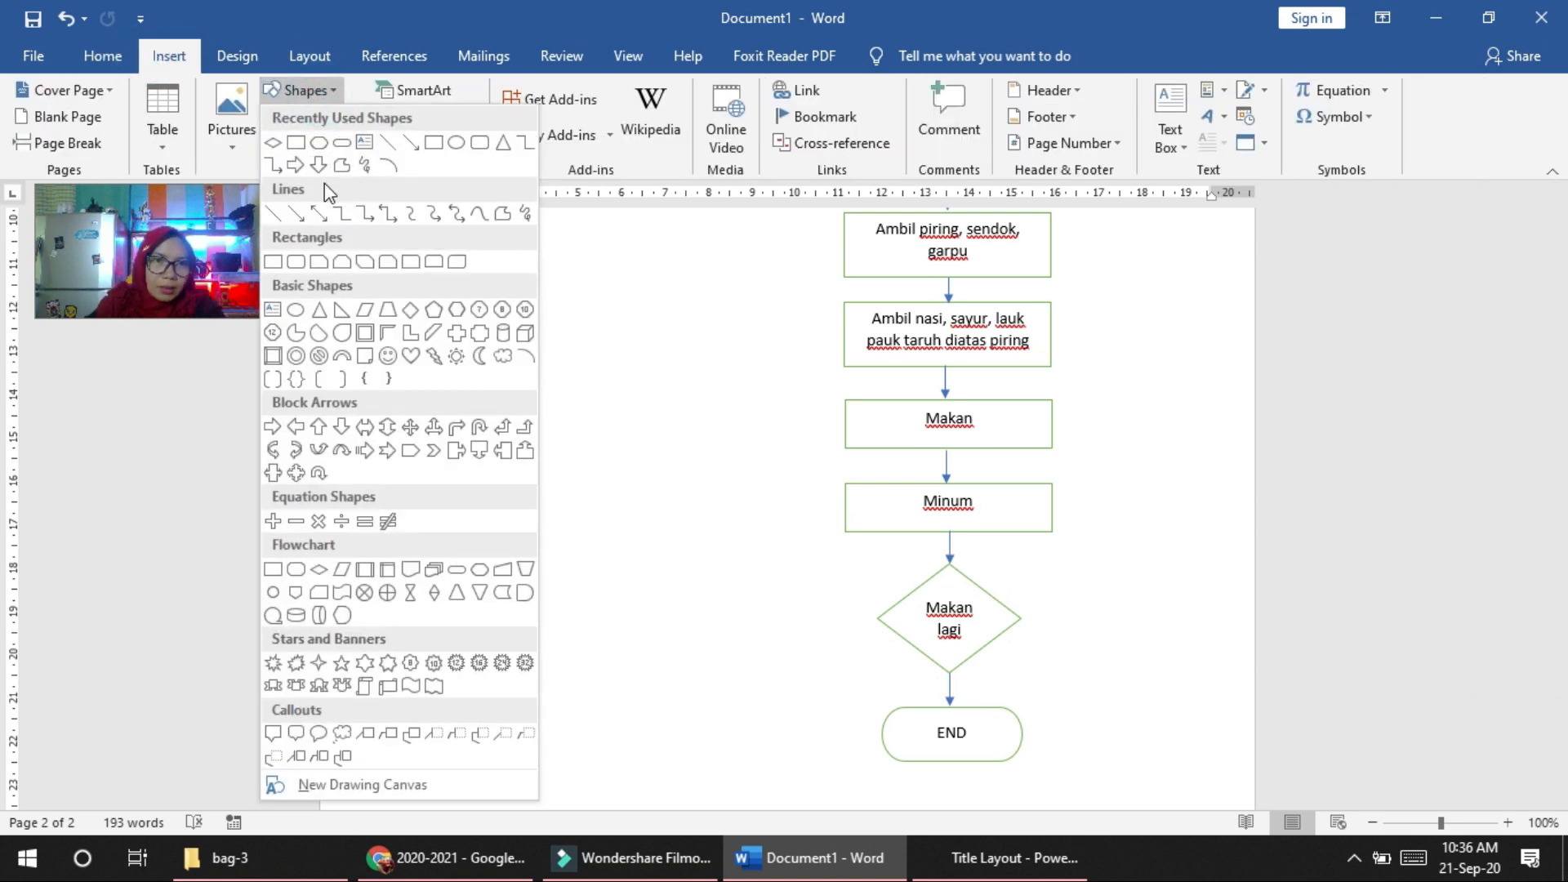
pyautogui.click(365, 213)
pyautogui.moveTo(1021, 618); pyautogui.dragTo(1057, 423)
pyautogui.moveTo(1037, 521); pyautogui.dragTo(1151, 522)
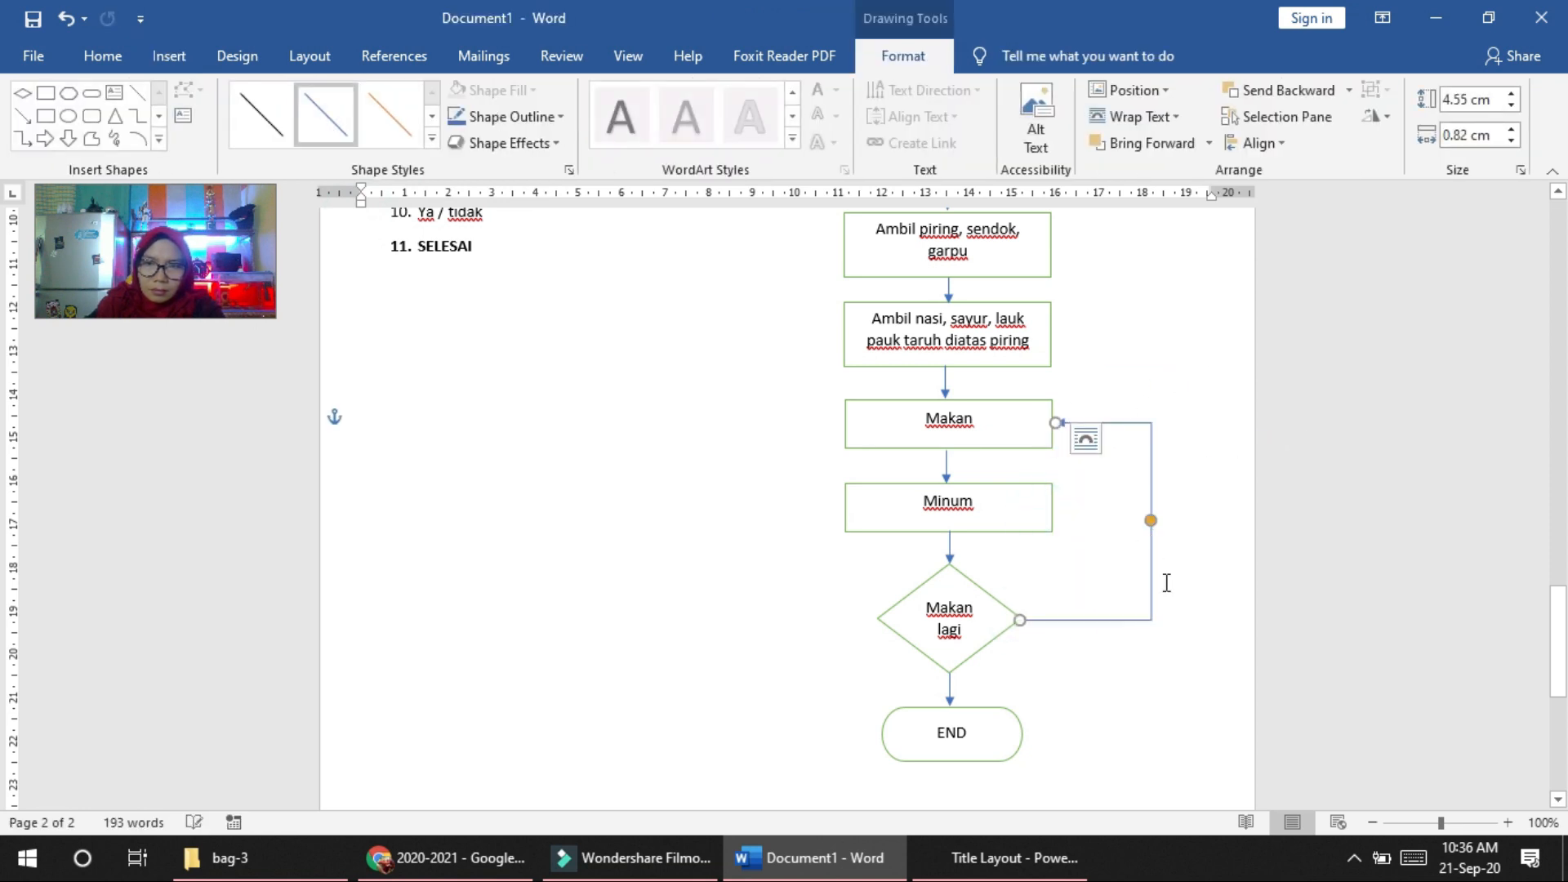
pyautogui.click(1125, 628)
pyautogui.click(1126, 627)
pyautogui.press('Up')
pyautogui.click(1214, 693)
pyautogui.click(1149, 620)
pyautogui.click(1101, 675)
# Step: Draw a rectangle about 2 cm wide and 1 cm high beside Minum and route the elbow arrow further out
pyautogui.click(169, 55)
pyautogui.click(302, 90)
pyautogui.click(433, 144)
pyautogui.moveTo(1151, 523); pyautogui.dragTo(1067, 478)
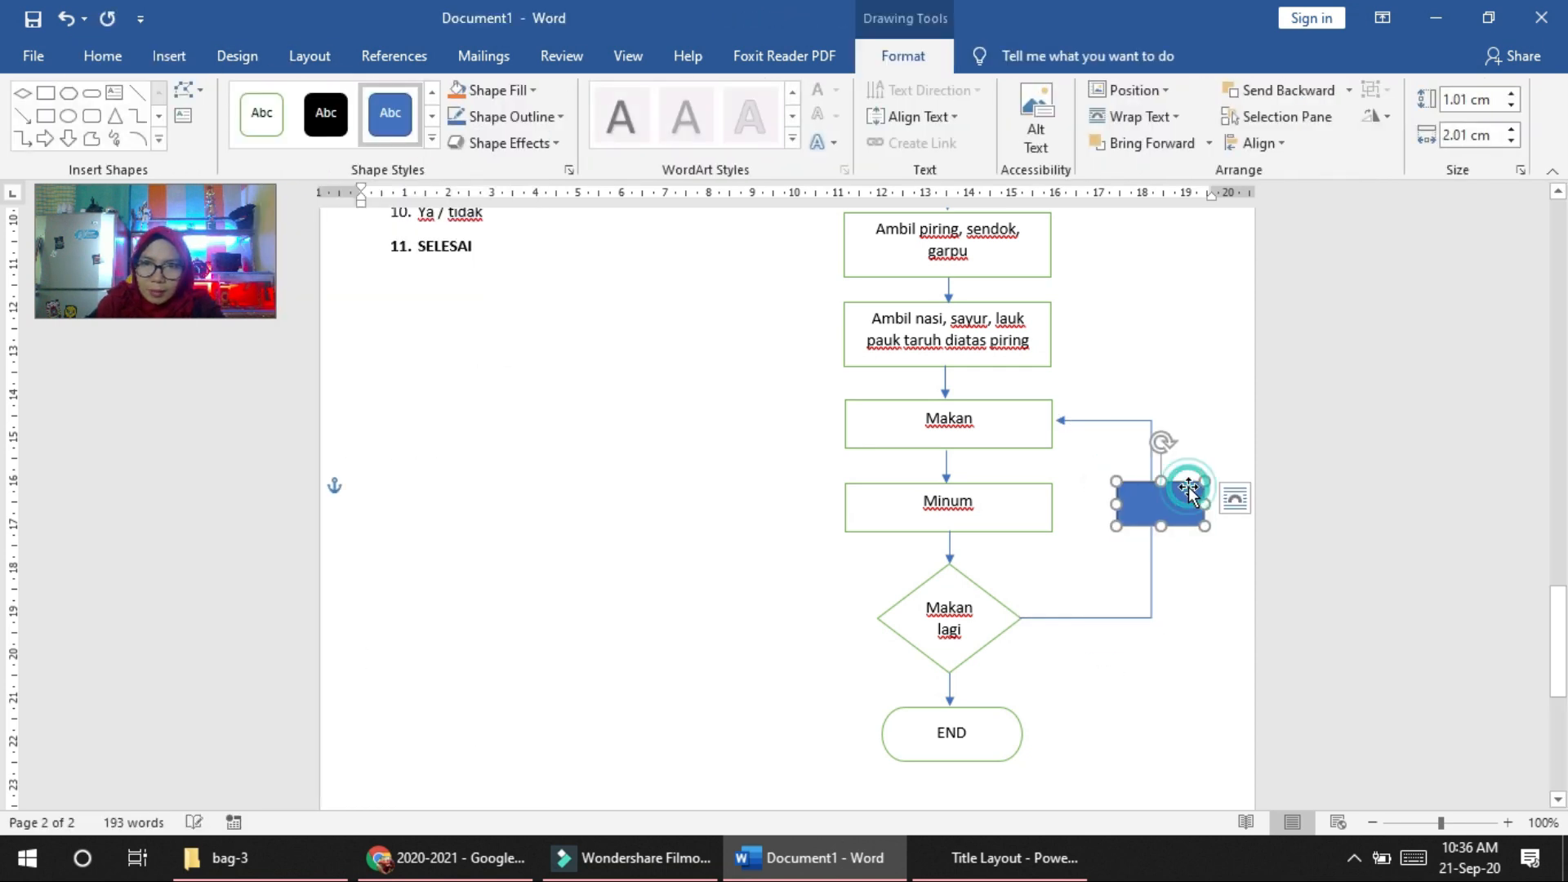
pyautogui.click(1168, 536)
pyautogui.click(1151, 526)
pyautogui.click(1138, 512)
pyautogui.moveTo(1150, 519)
pyautogui.mouseDown()
pyautogui.moveTo(1171, 519)
pyautogui.moveTo(1155, 512)
pyautogui.mouseUp()
# Step: Give the rectangle a white fill, label it "Ya", and set it to No Outline
pyautogui.click(260, 113)
pyautogui.click(1126, 515)
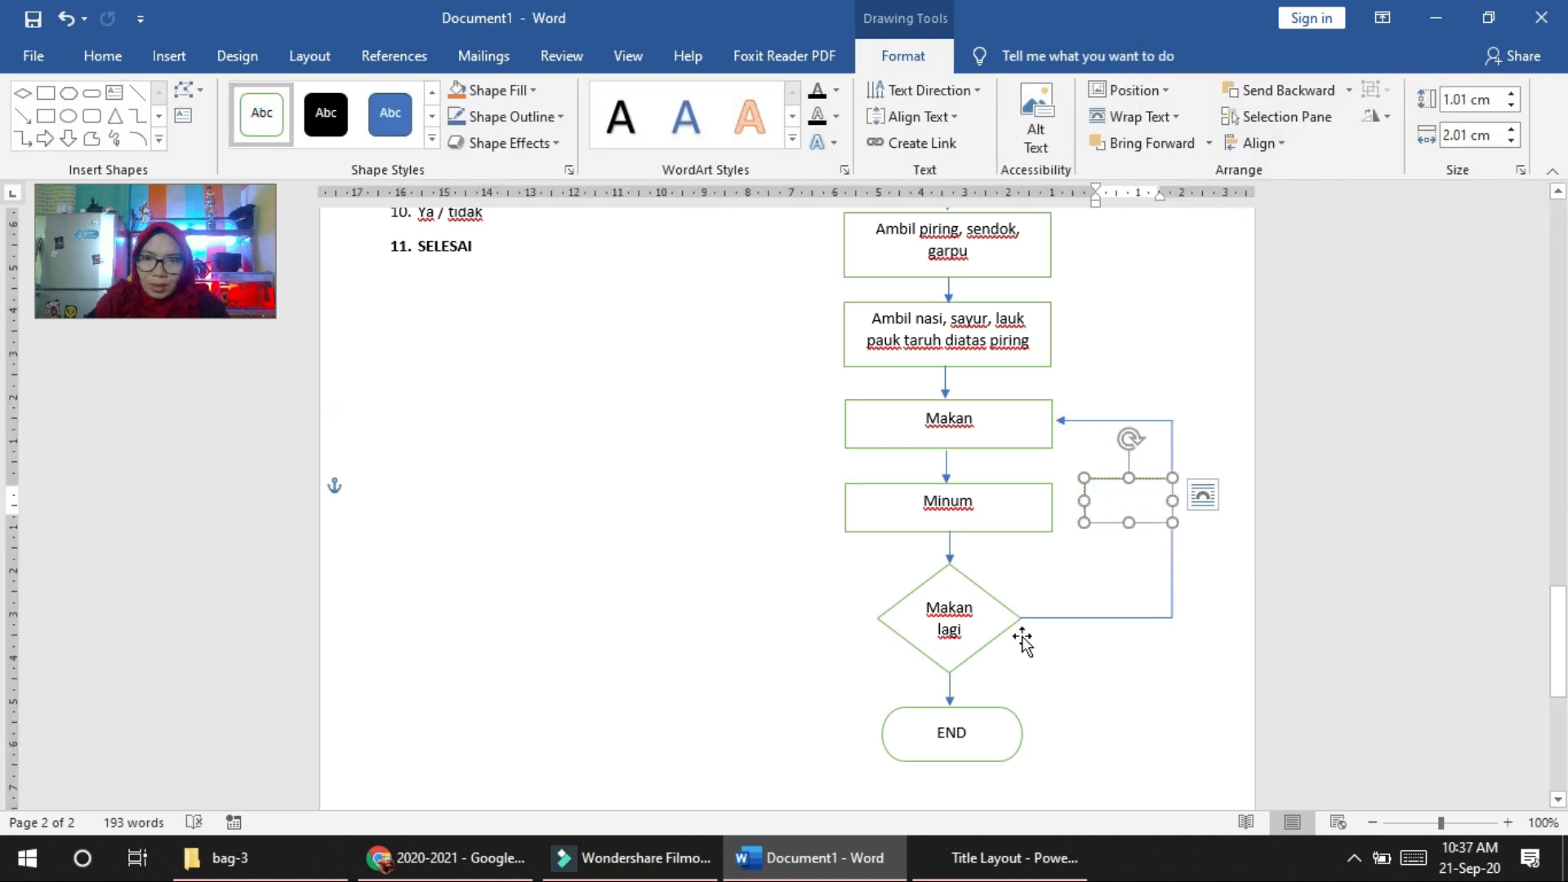
pyautogui.write('Ya')
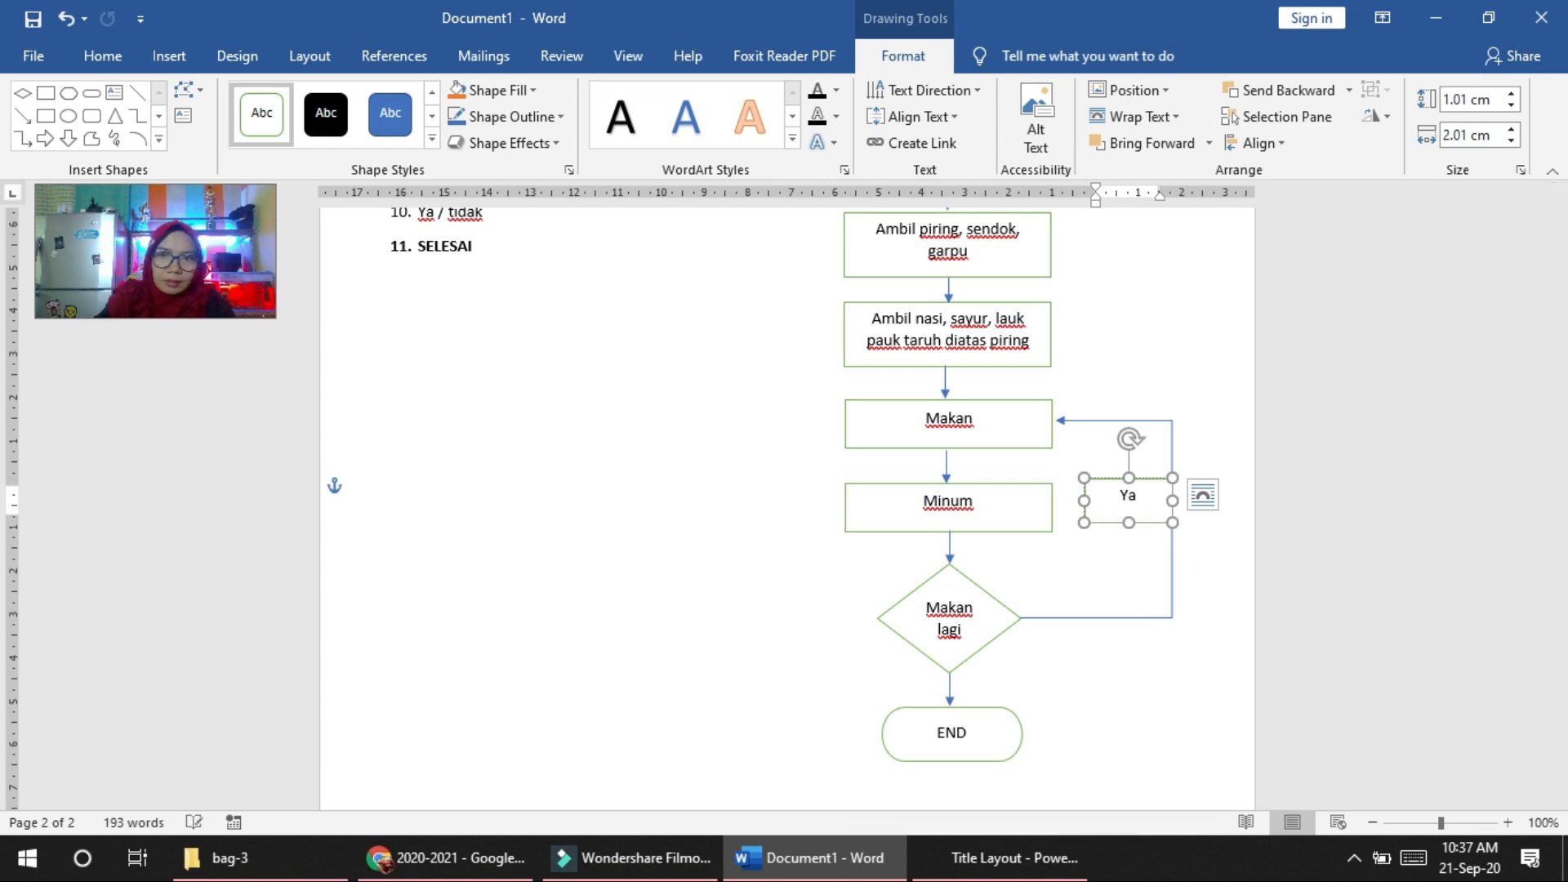
pyautogui.click(1159, 480)
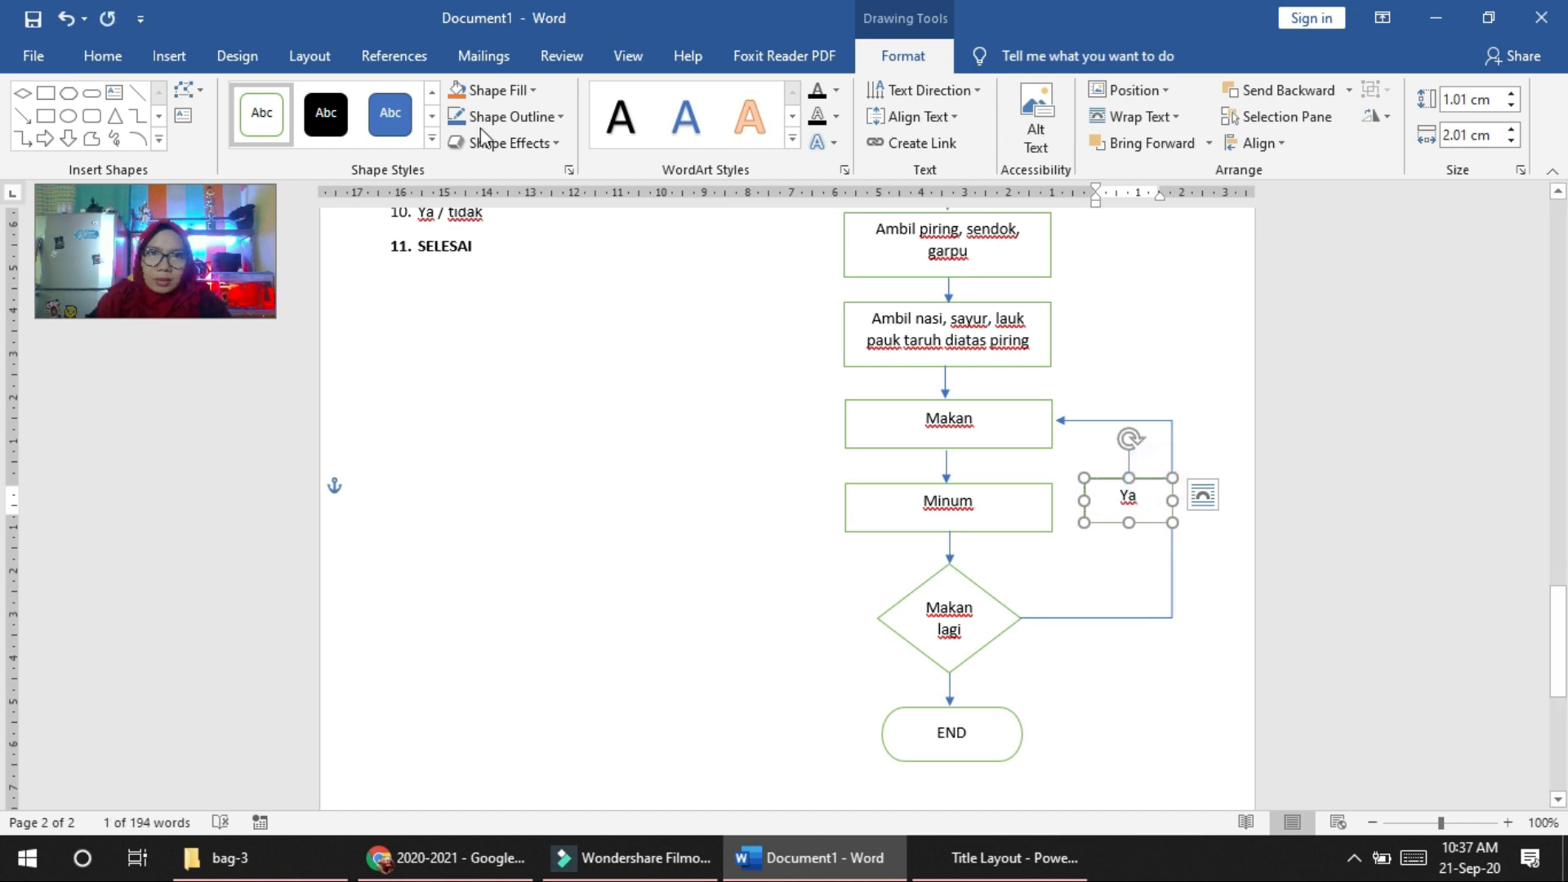
pyautogui.click(564, 117)
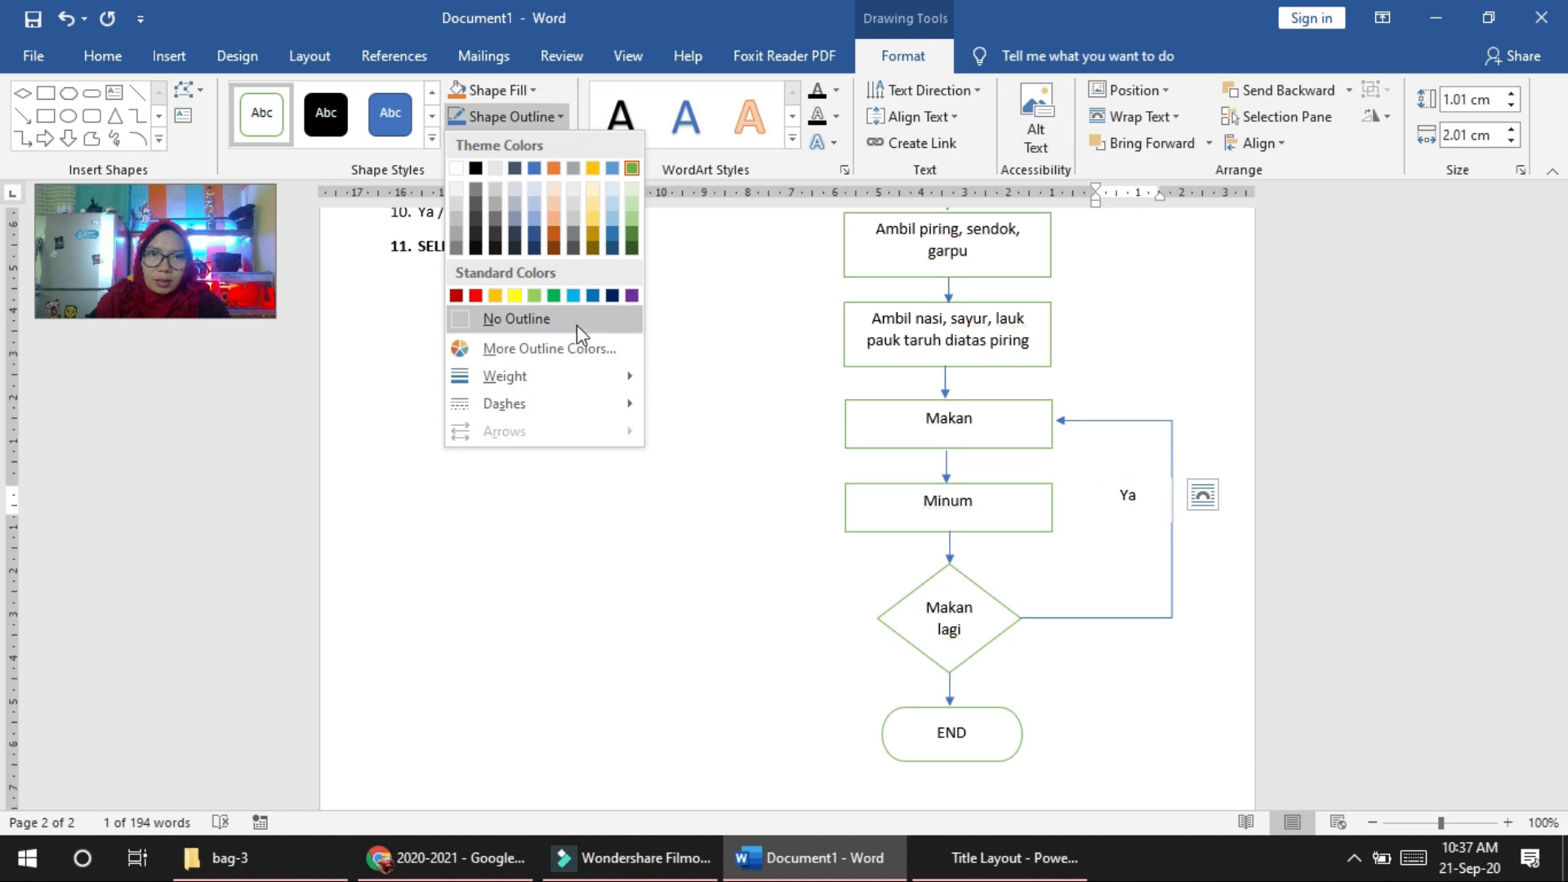
pyautogui.click(576, 325)
# Step: Adjust the "Ya" label box so it clears the elbow arrow's line, and right-align its text
pyautogui.click(1143, 508)
pyautogui.moveTo(1172, 500)
pyautogui.mouseDown()
pyautogui.moveTo(1148, 501)
pyautogui.moveTo(1139, 478)
pyautogui.moveTo(1152, 478)
pyautogui.mouseUp()
pyautogui.tripleClick(1131, 503)
pyautogui.hotkey('ctrl', 'r')
pyautogui.click(1231, 412)
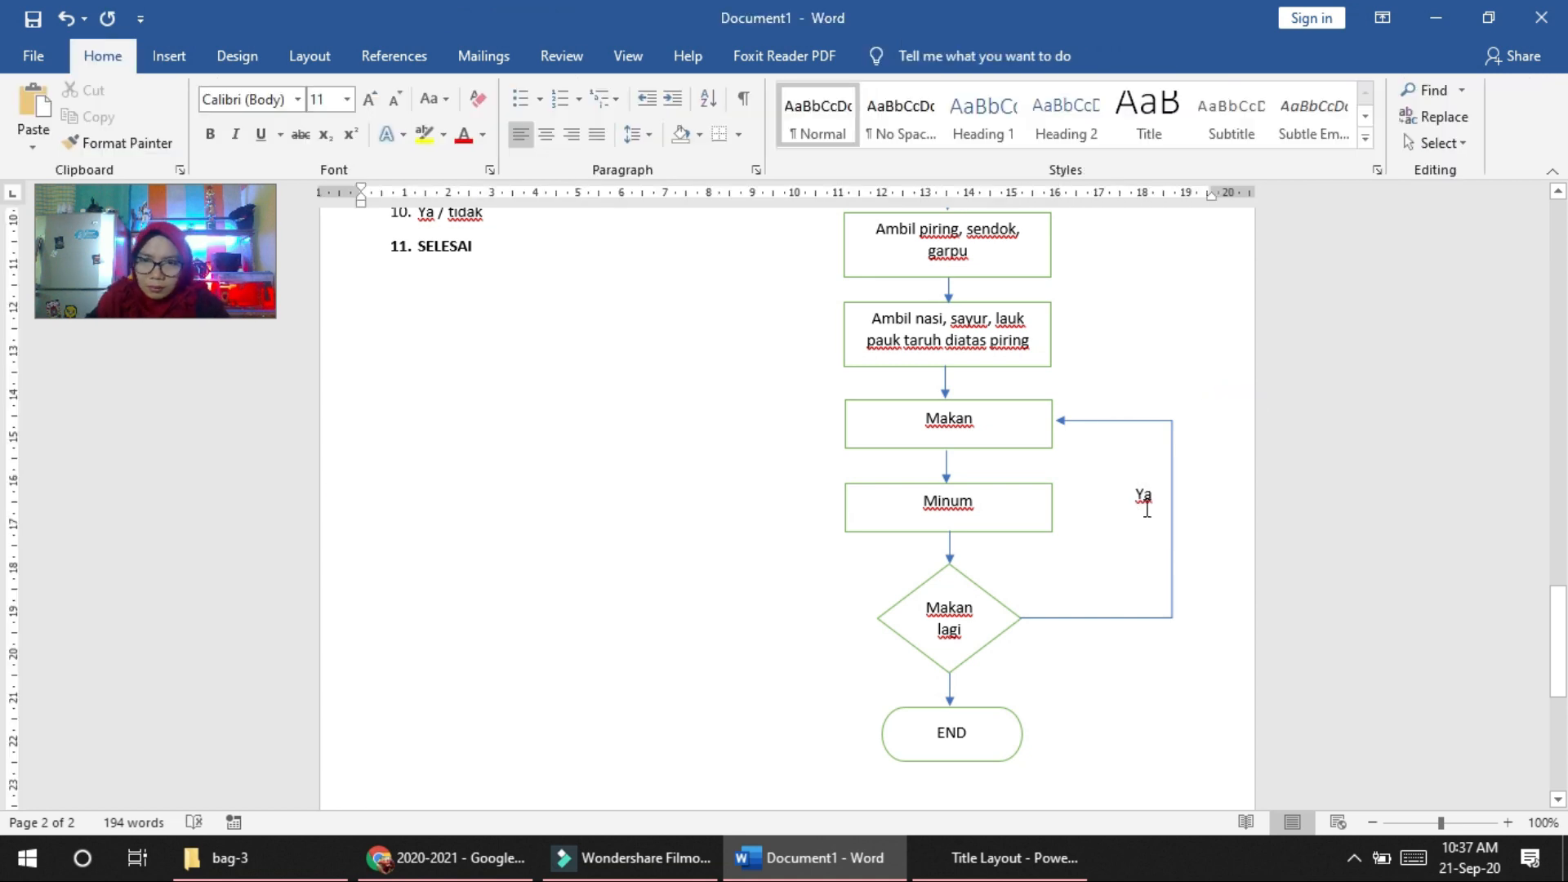
# Step: Attach the elbow arrow's head exactly to the right edge of the Makan box and bring its vertical segment closer in
pyautogui.click(1507, 822)
pyautogui.scroll(5, 1253, 637)
pyautogui.scroll(-5, 1256, 638)
pyautogui.scroll(-3, 1241, 633)
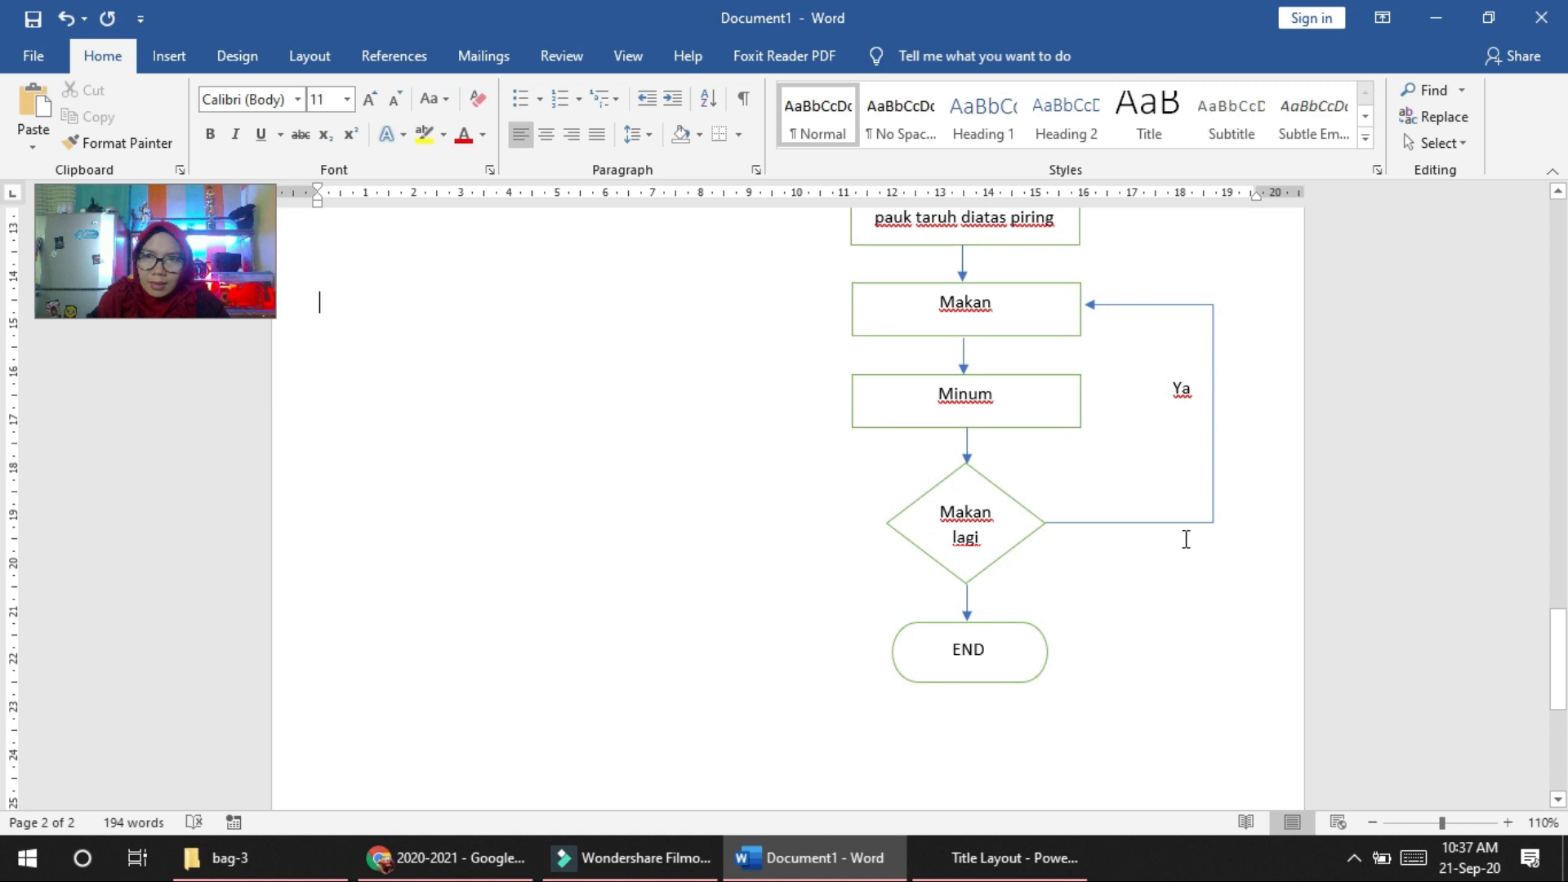
pyautogui.click(1189, 305)
pyautogui.moveTo(1086, 306); pyautogui.dragTo(1083, 307)
pyautogui.click(1233, 386)
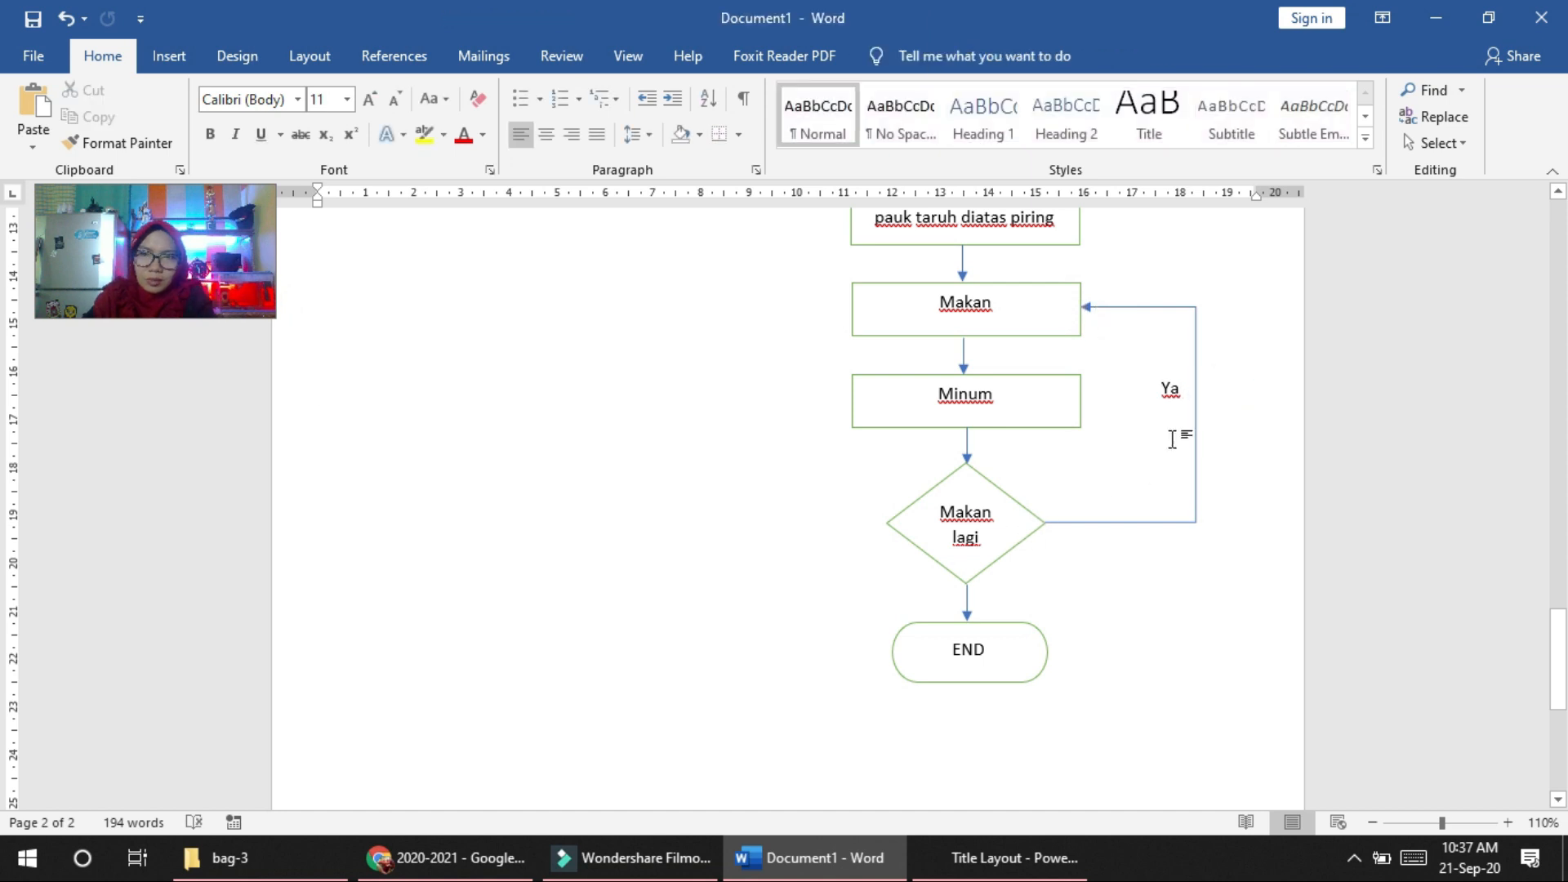
# Step: Add a "Tidak" label in the same style as "Ya" and place it beside the arrow between Makan lagi and END
pyautogui.click(1167, 391)
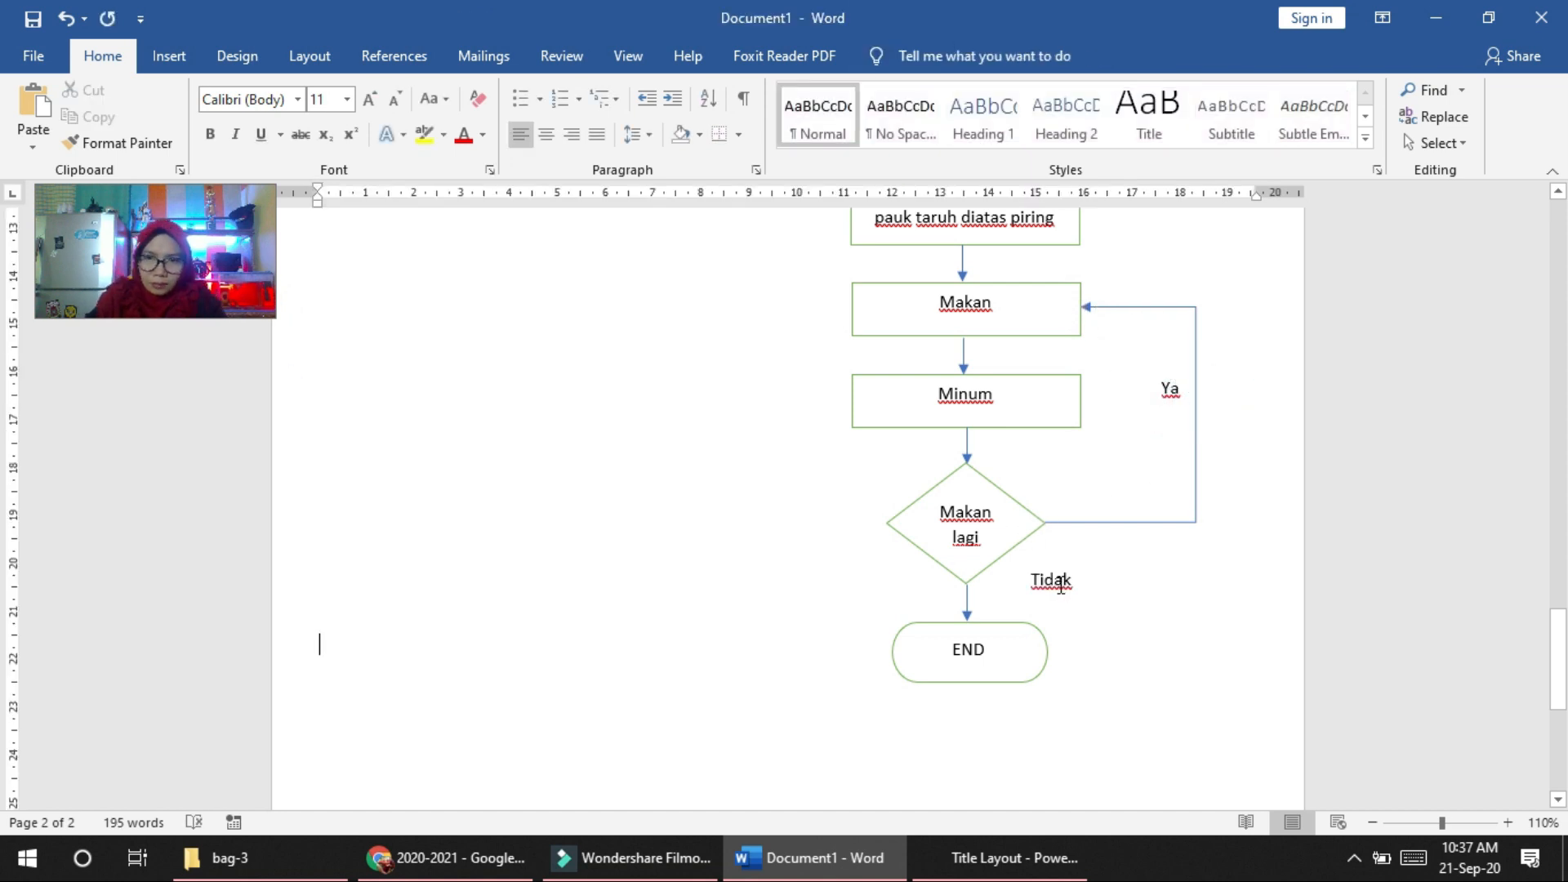
pyautogui.click(1059, 585)
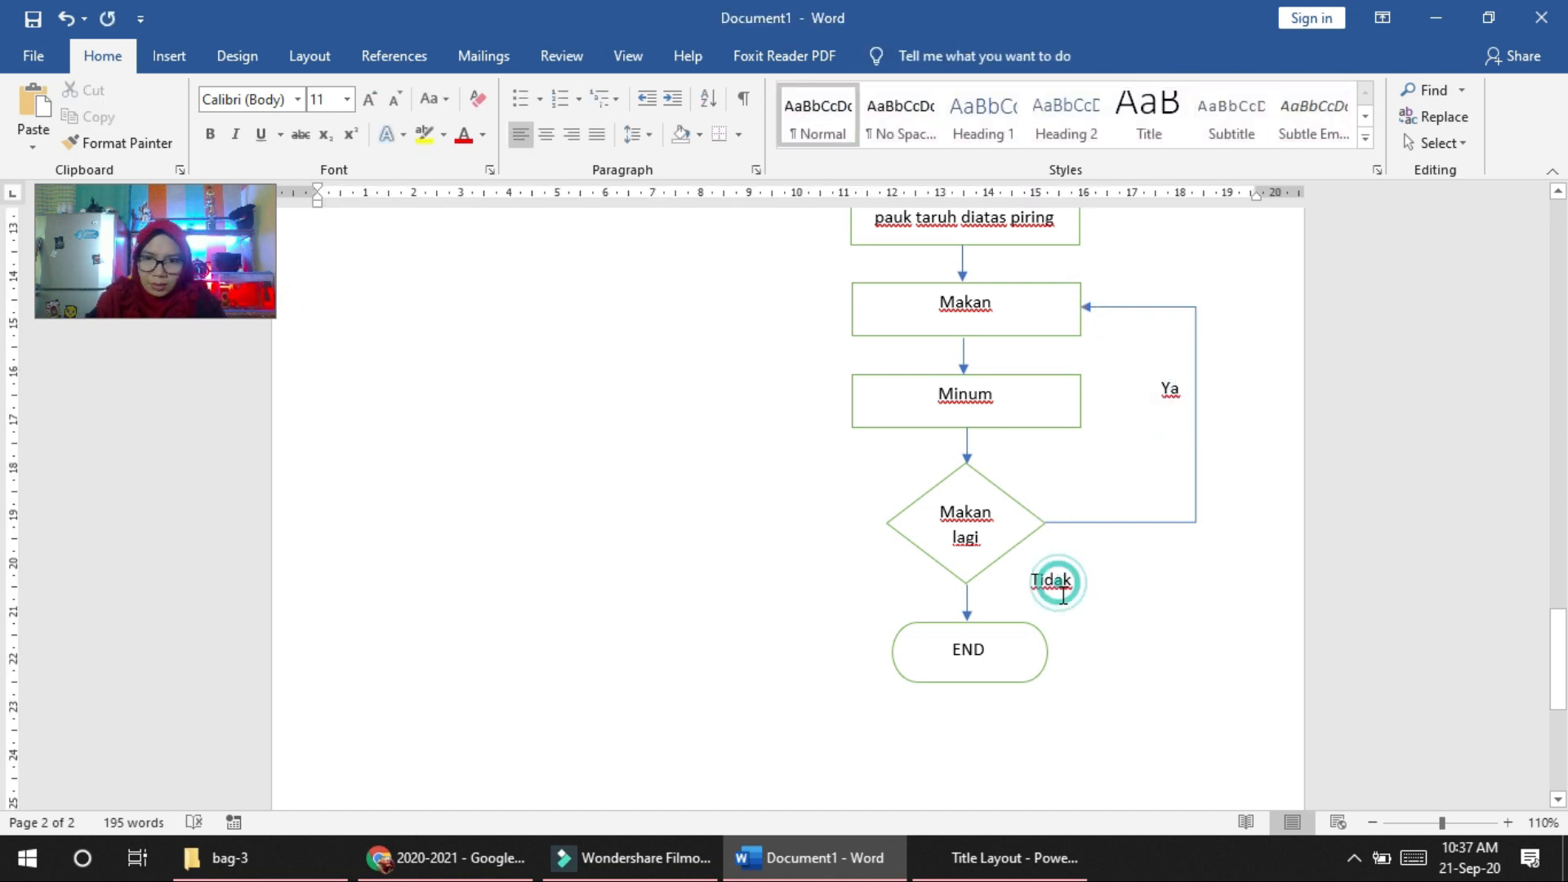
pyautogui.moveTo(1072, 558); pyautogui.dragTo(1030, 577)
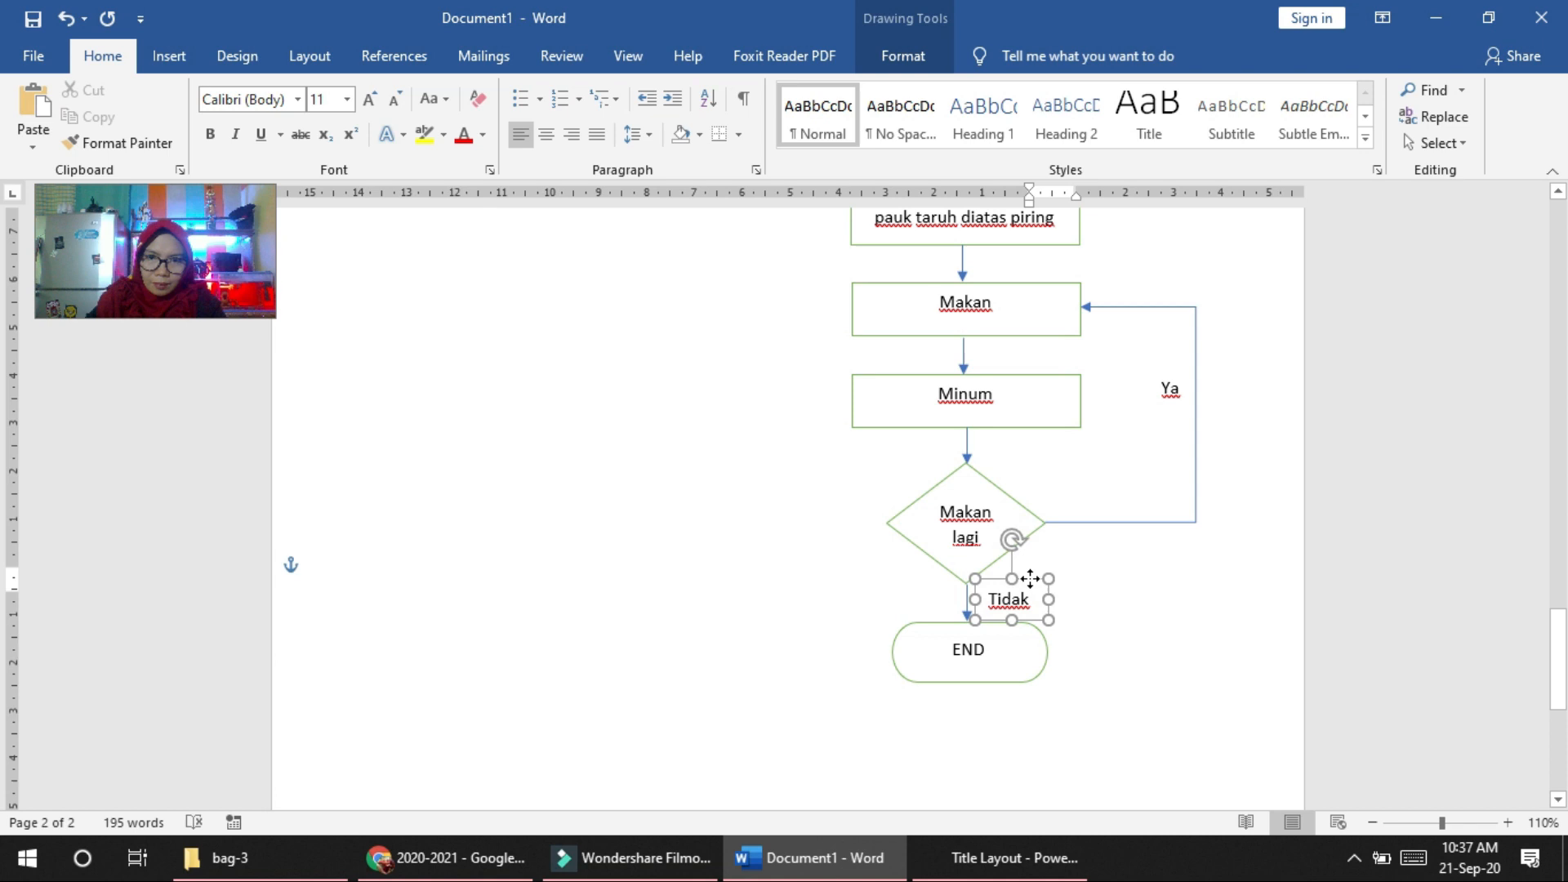
pyautogui.click(1137, 602)
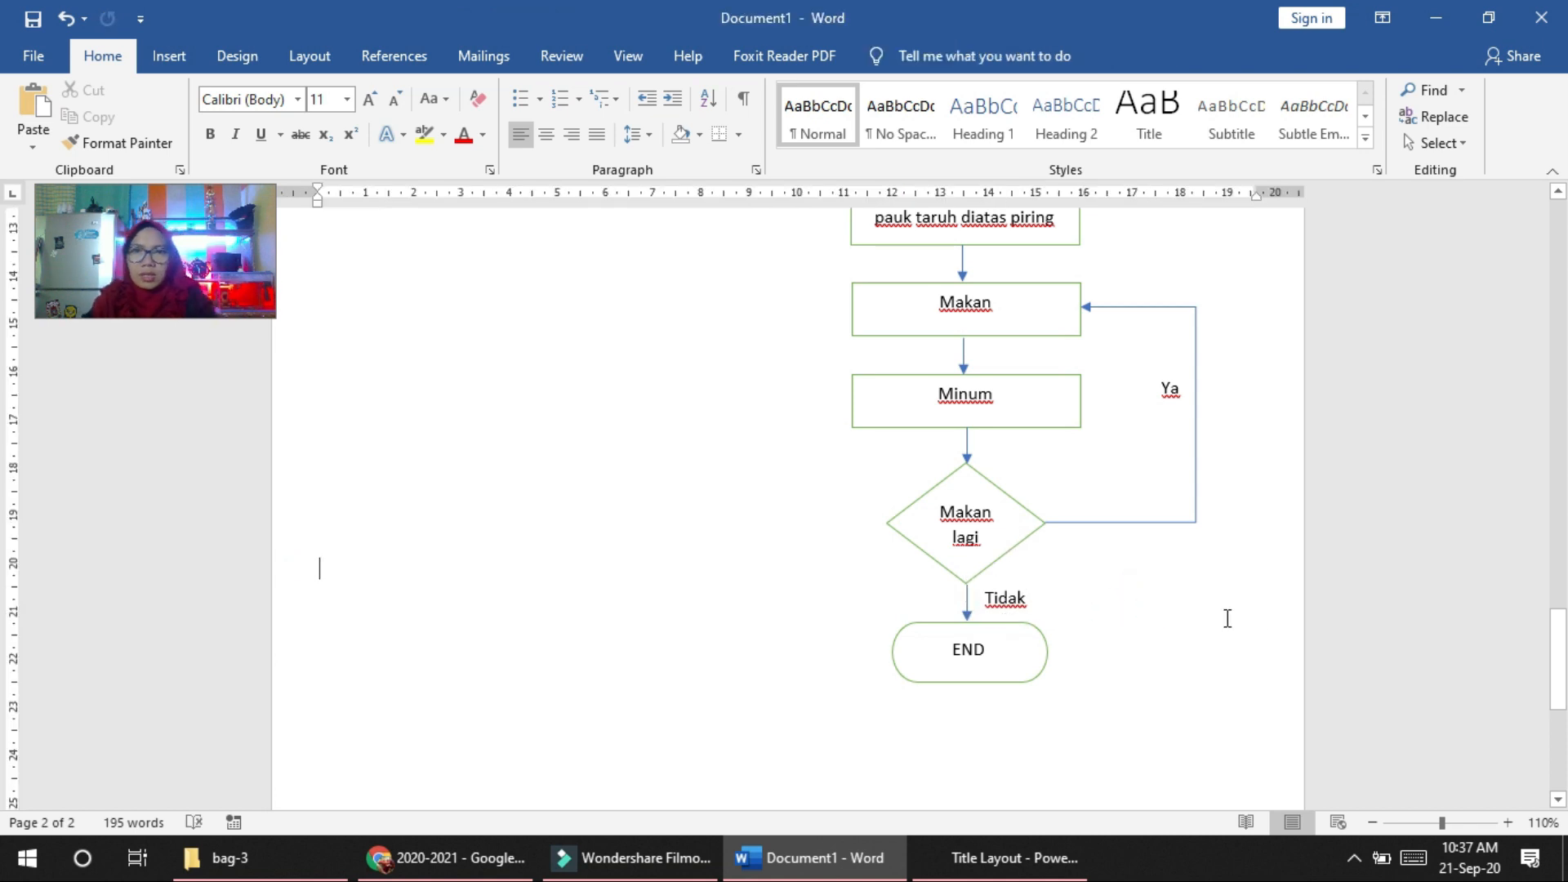
# Step: Review the second page's completed flowchart from its beginning down to END alongside the algorithm list
pyautogui.click(986, 658)
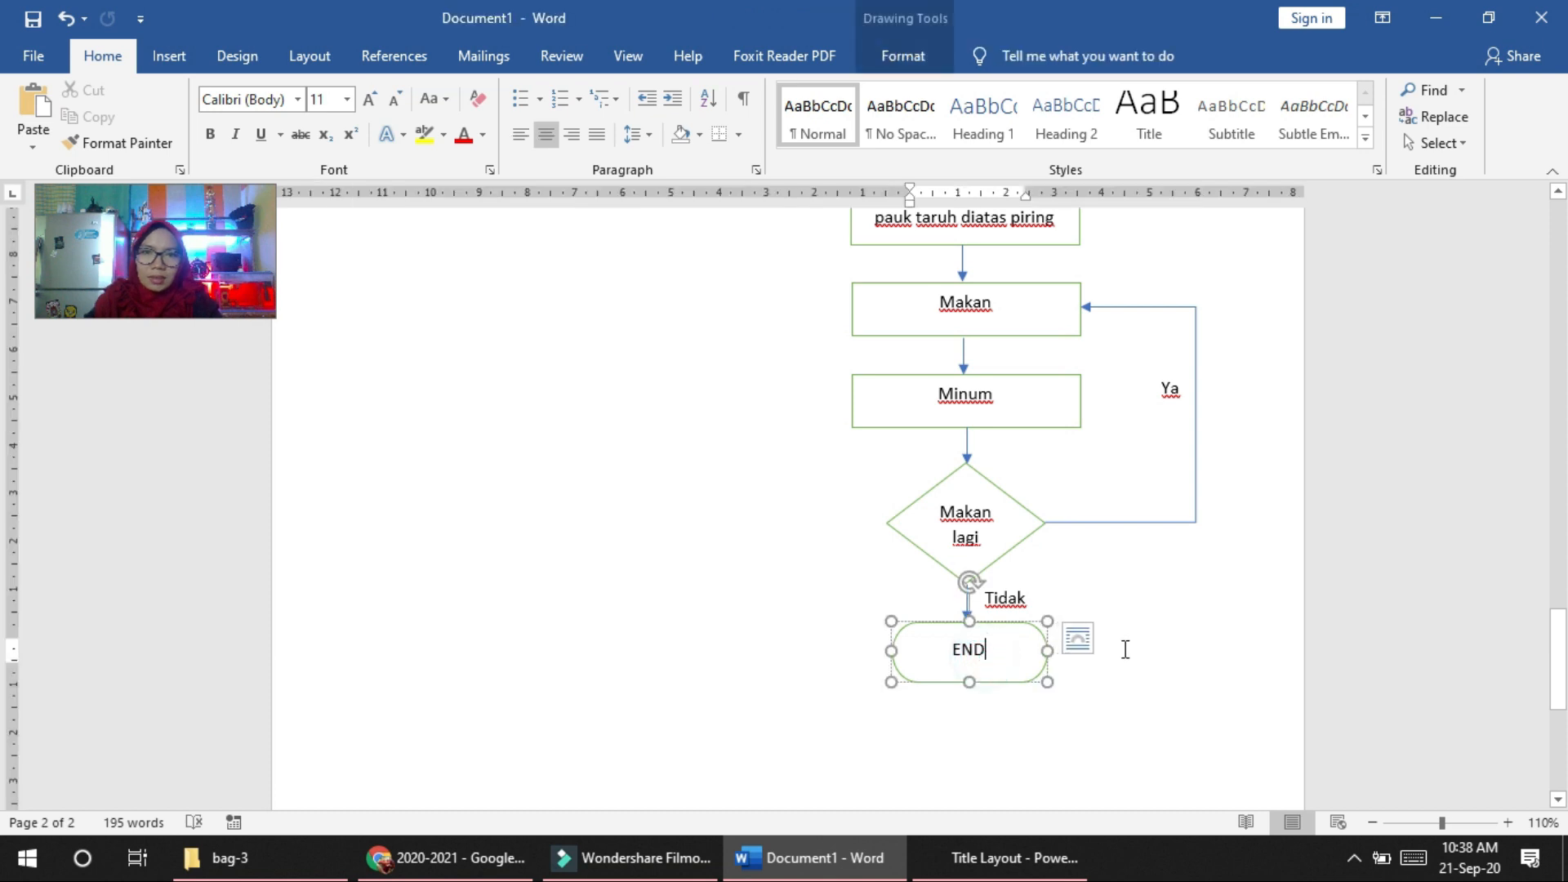
pyautogui.scroll(12, 1124, 645)
pyautogui.click(1124, 637)
pyautogui.scroll(-10, 433, 642)
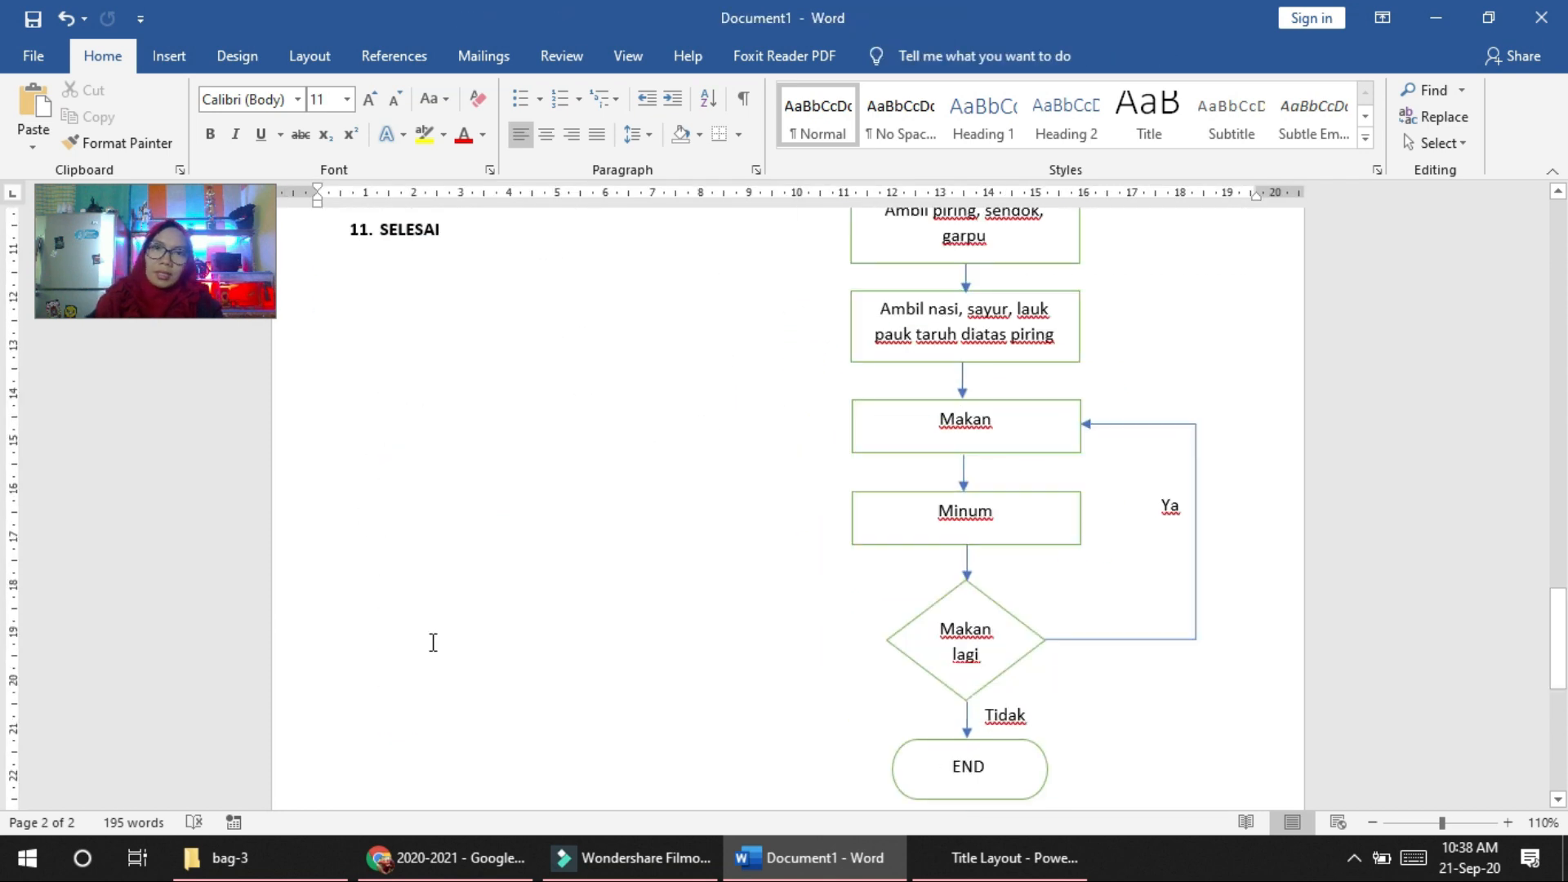